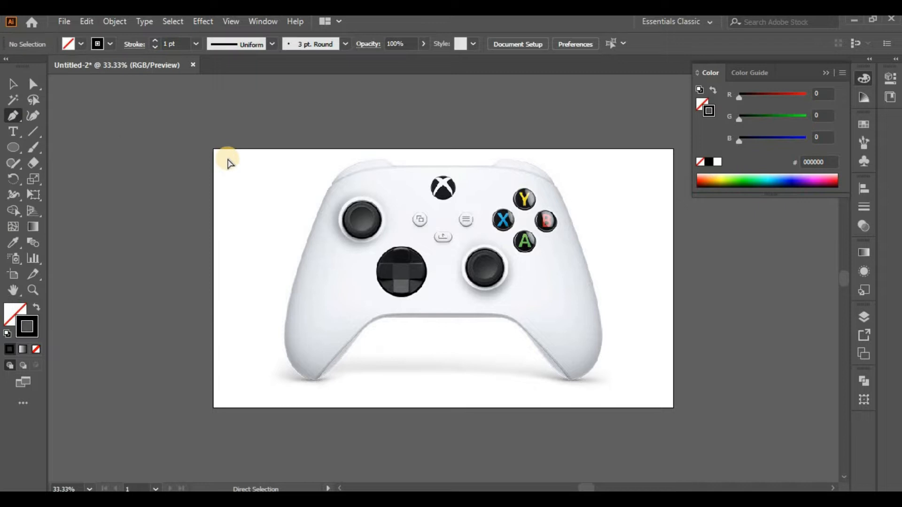
Step: Trace the controller's vertical centre line, the left half of its lower edge and the left grip with the Pen tool
mouse_move(355, 327)
left_mouse_down()
mouse_move(447, 238)
mouse_move(465, 330)
mouse_move(413, 389)
left_mouse_up()
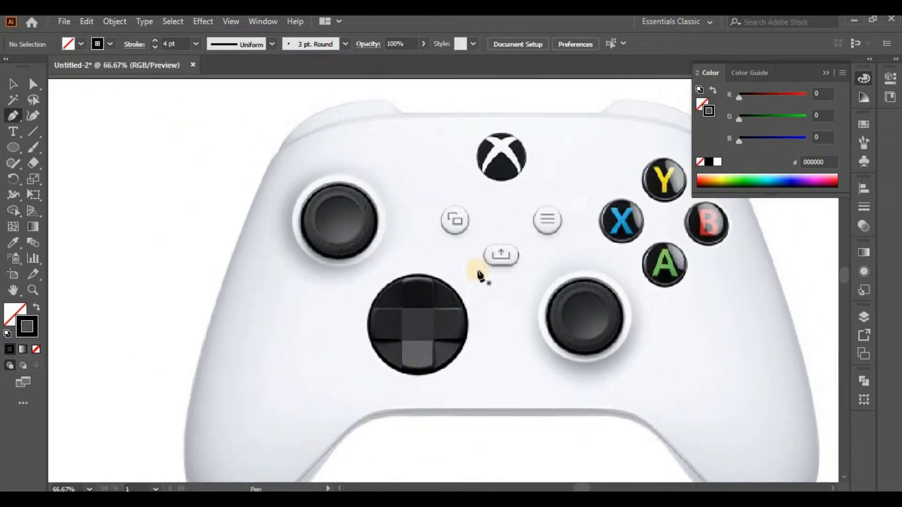
left_click(502, 122)
left_click_drag(508, 312, 526, 191)
left_click(520, 287)
left_click(417, 287)
left_click_drag(354, 320, 330, 341)
left_click(354, 320)
left_click(347, 321)
left_click_drag(289, 279, 259, 354)
left_click(290, 280)
Step: Continue the path up the controller's outer left side and along the top edge, closing the left-half body outline at the centre
left_click_drag(297, 188, 349, 87)
left_click_drag(254, 346, 336, 229)
left_click(378, 202)
left_click(386, 175)
left_click_drag(408, 223, 339, 366)
left_click_drag(368, 192, 390, 169)
left_click(368, 192)
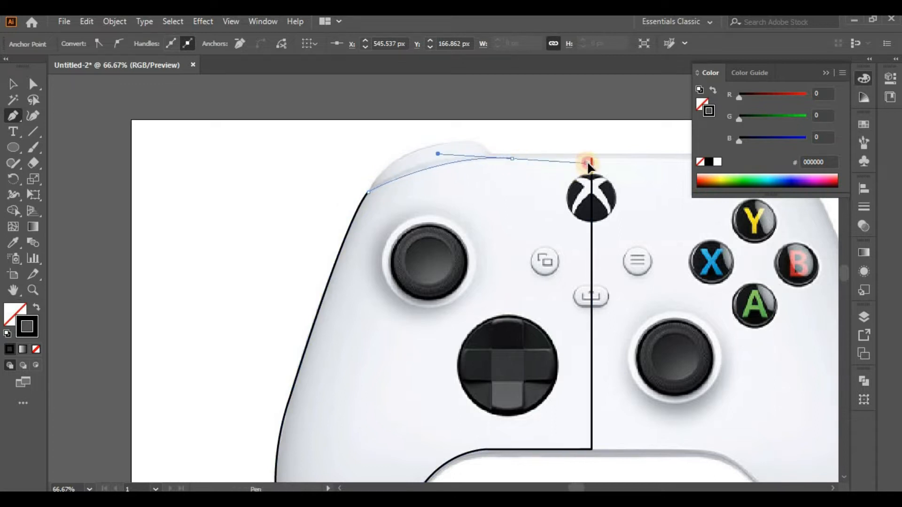
left_click_drag(492, 158, 570, 159)
left_click(492, 158)
left_click(592, 158)
left_click(10, 84)
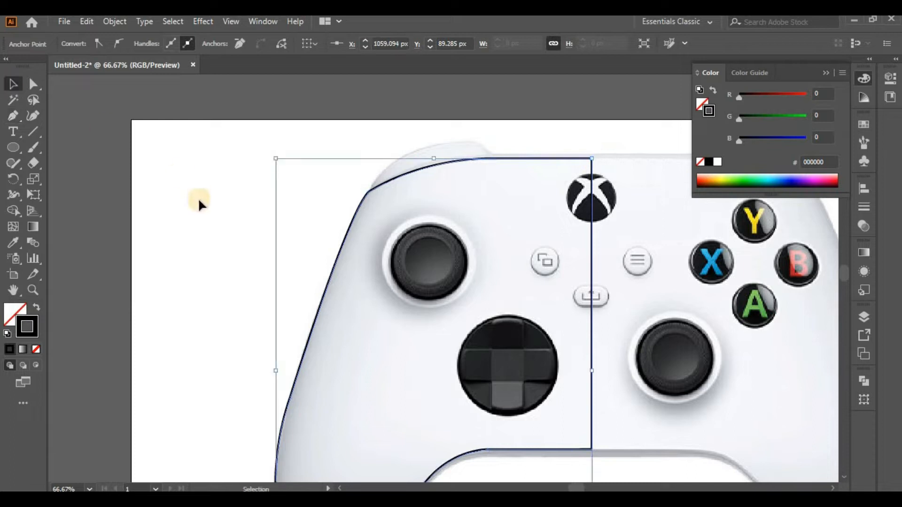
left_click(66, 211)
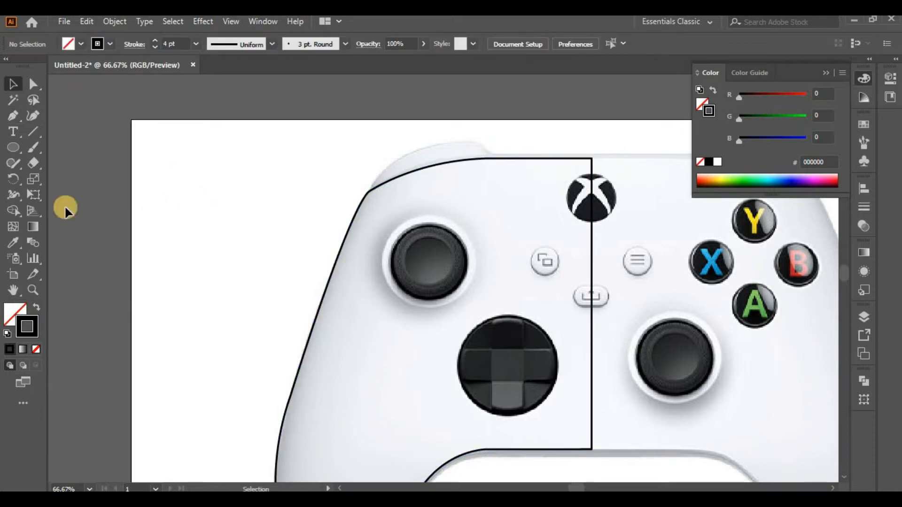
Step: Draw a closed Pen path around the upper-left bumper, following its outer curve and overlapping the body outline
left_click(369, 191)
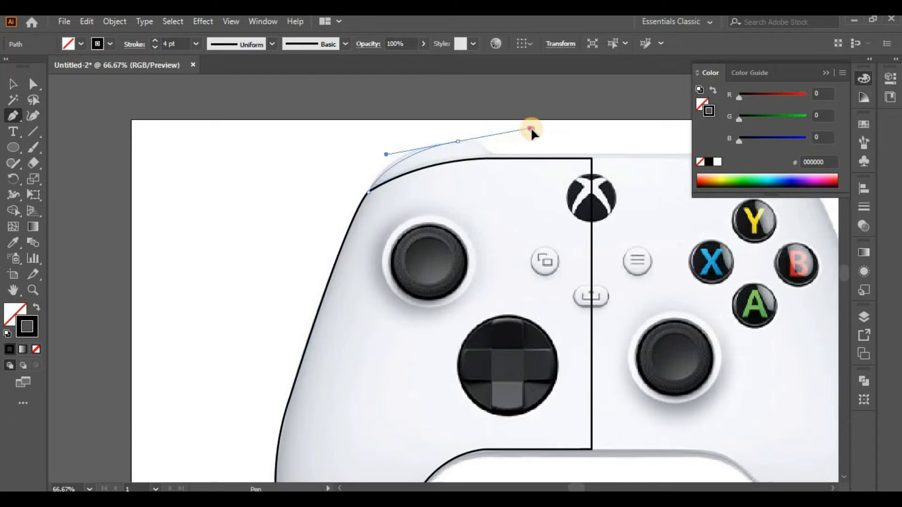
left_click_drag(537, 134, 534, 131)
left_click(458, 142)
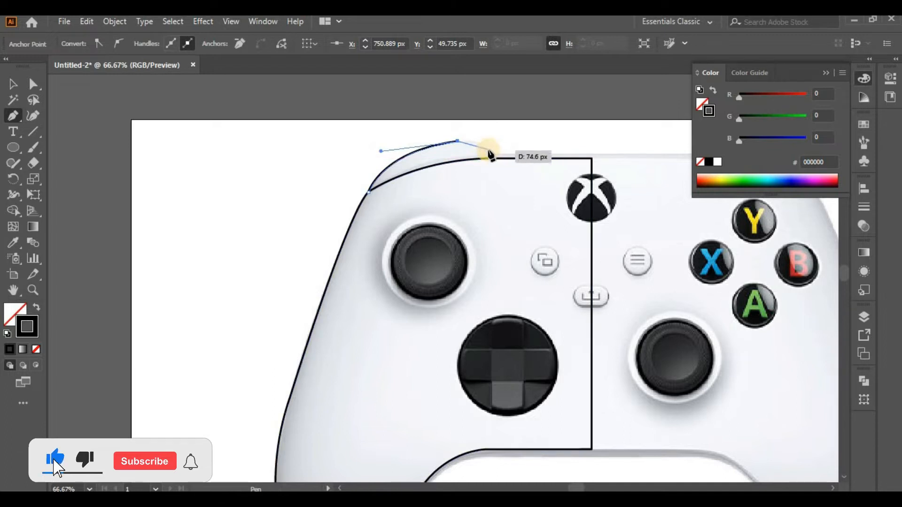
left_click(486, 148)
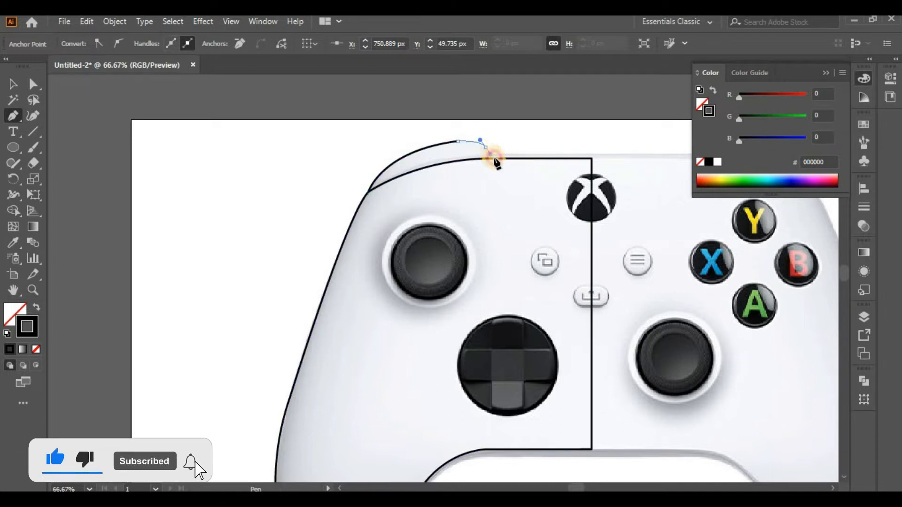
left_click(424, 199)
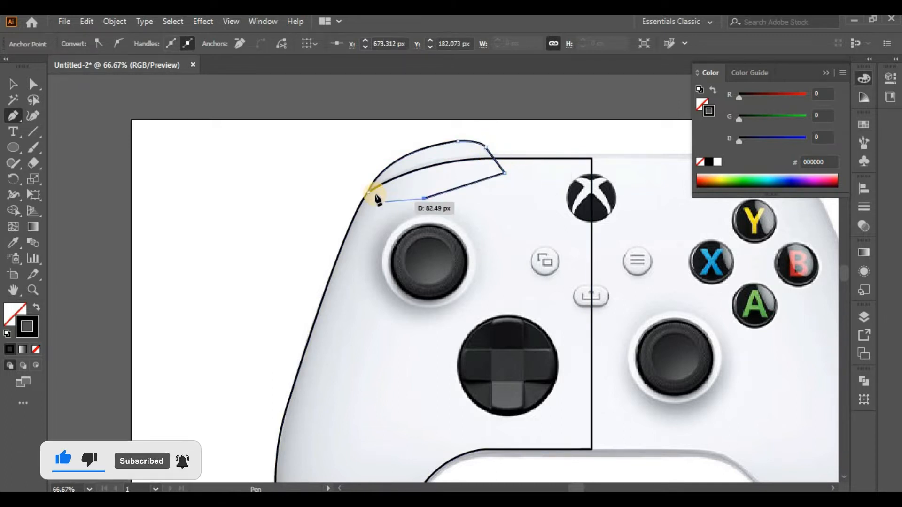
left_click(369, 192)
left_click(9, 85)
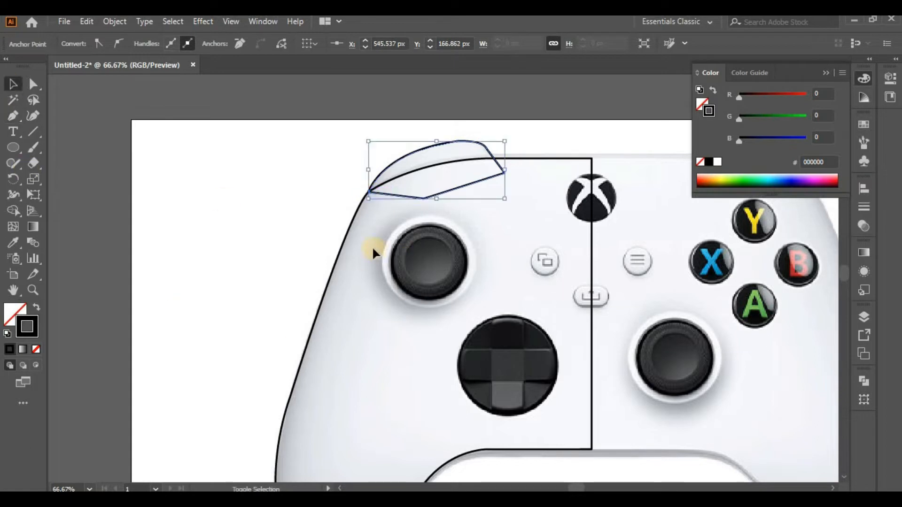
Step: Separate the bumper from the body outline with Shape Builder and remove the excess piece overlapping the body
left_click(345, 250, "shift")
left_click(11, 212)
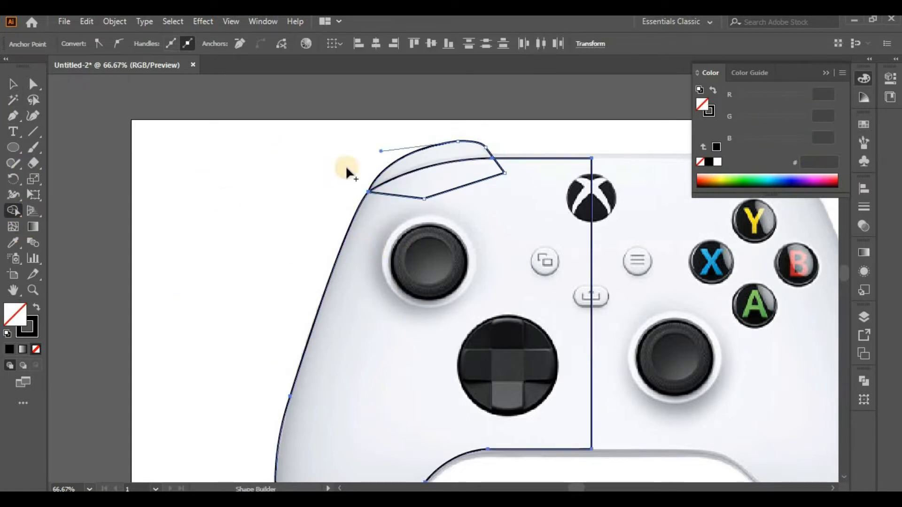
left_click(432, 156)
left_click(13, 83)
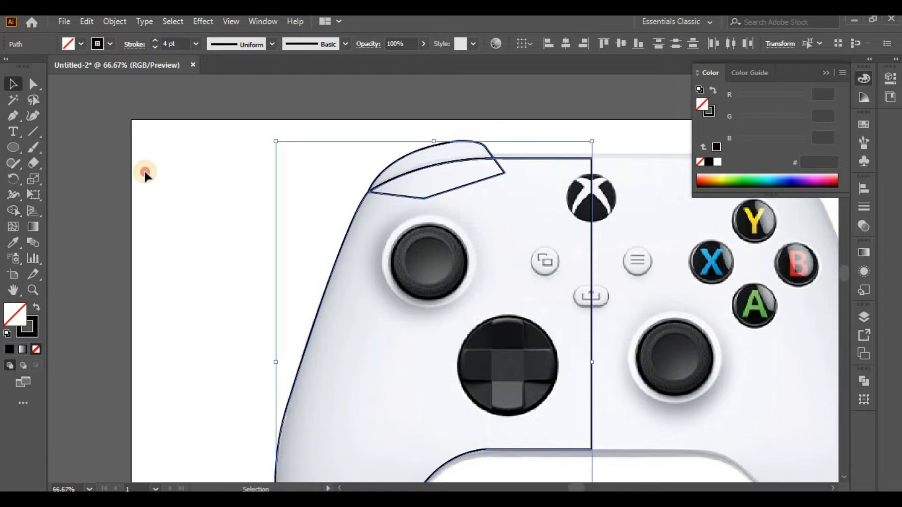
left_click(146, 175)
left_click(412, 198)
left_click(423, 246)
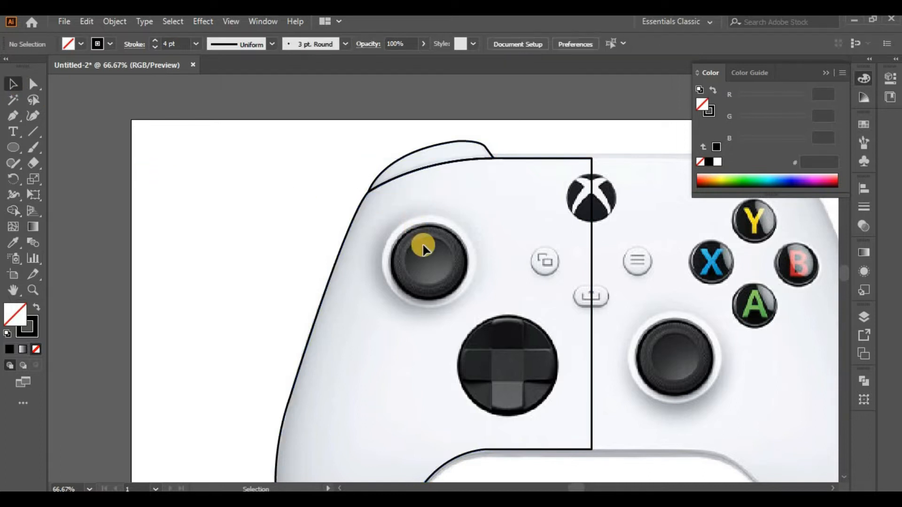
Step: Draw a closed Pen path along the left grip's curved inner edge, overlapping the body outline
left_click_drag(426, 255, 435, 125)
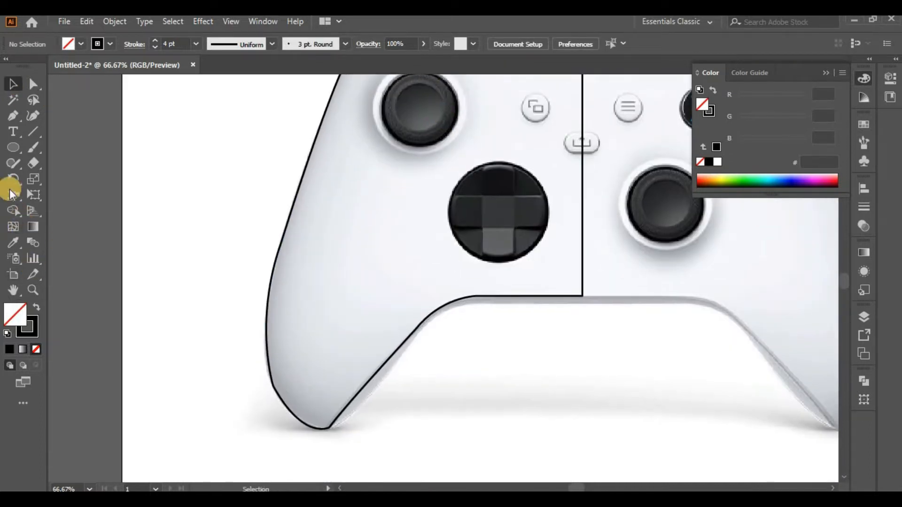
key("p")
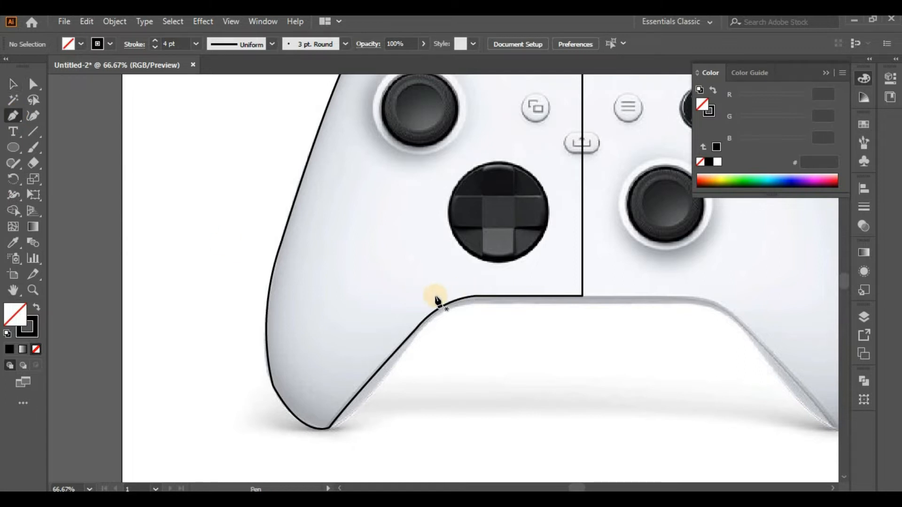
left_click(435, 291)
left_click_drag(330, 428, 270, 448)
left_click(330, 428)
left_click(314, 375)
left_click(435, 291)
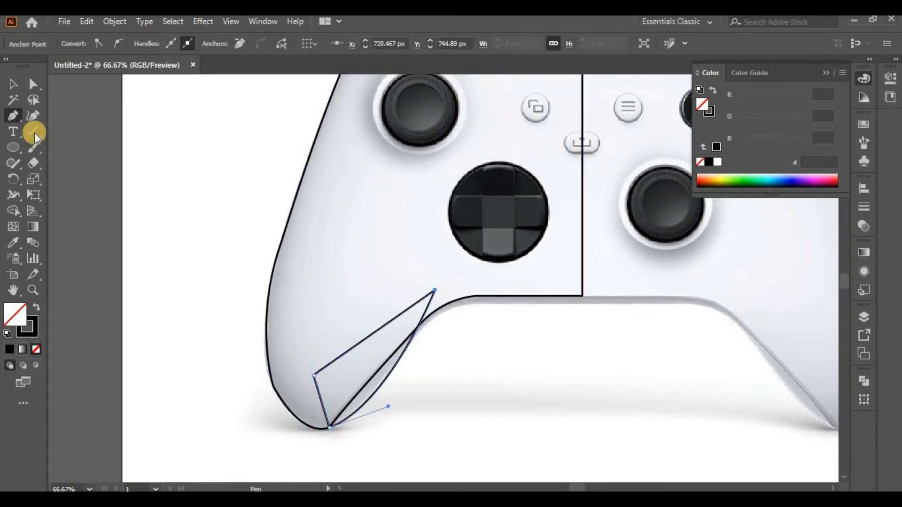
Step: Isolate the sliver beside the left grip's inner edge with Shape Builder and delete the excess piece inside the body
left_click(13, 84)
left_click(267, 303)
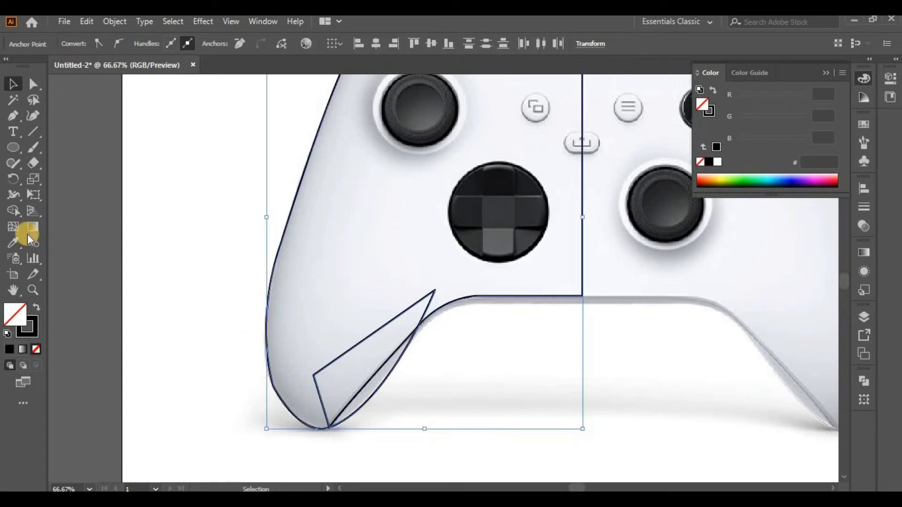
left_click(14, 209)
left_click(369, 385)
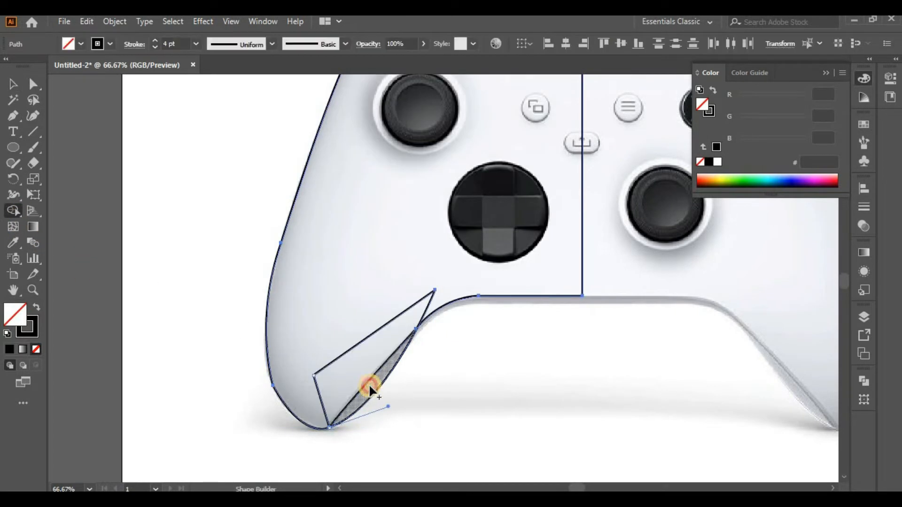
left_click(13, 85)
left_click(451, 350)
left_click(430, 302)
key("Delete")
Step: Create a mirrored copy of all left-half outlines and place it over the controller's right half, meeting at the centre line
left_click_drag(523, 376, 353, 191)
key("ctrl+minus")
key("ctrl+minus")
key("ctrl+minus")
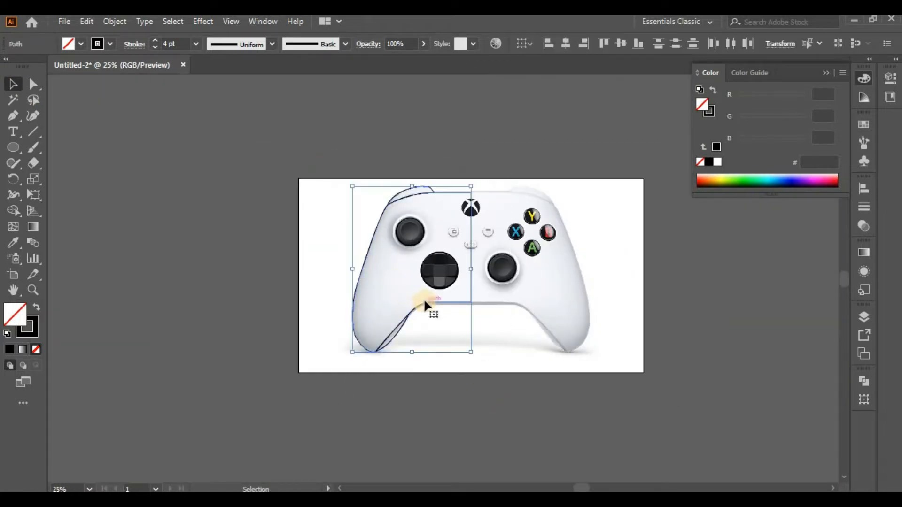
left_click(87, 27)
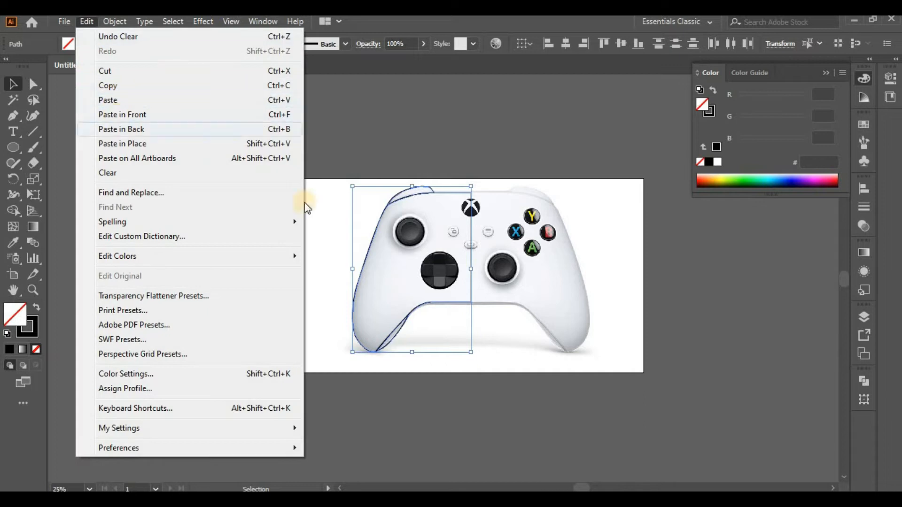
right_click(407, 217)
mouse_move(449, 413)
left_click(575, 343)
left_click(161, 347)
left_click(160, 378)
left_click_drag(452, 245, 571, 246)
left_click(636, 333)
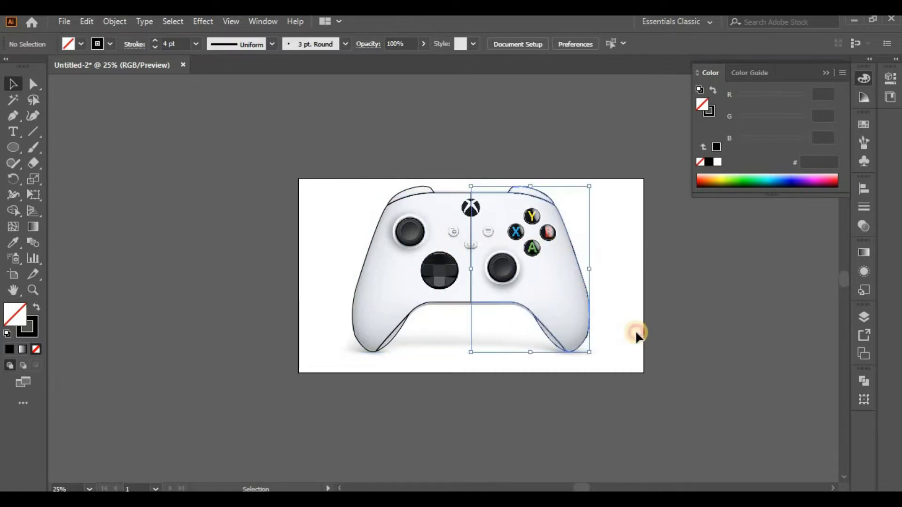
Step: Merge the left and right body halves into a single outline with Shape Builder
key("ctrl+plus")
left_click_drag(317, 237, 653, 247)
left_click(22, 213)
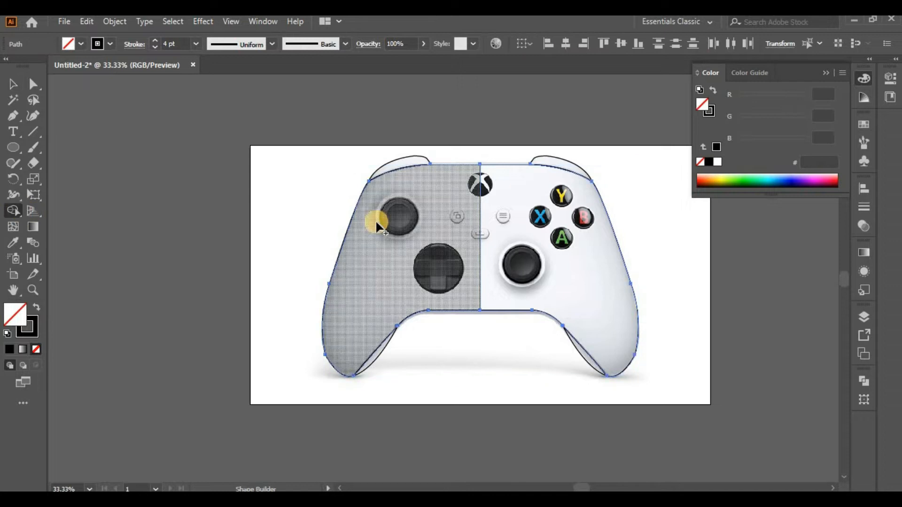
left_click_drag(375, 221, 607, 221)
left_click(7, 85)
left_click(170, 187)
Step: Draw a circle over the white ring around the left thumbstick and set its stroke to 6 pt
key("ctrl+plus")
key("ctrl+plus")
key("ctrl+plus")
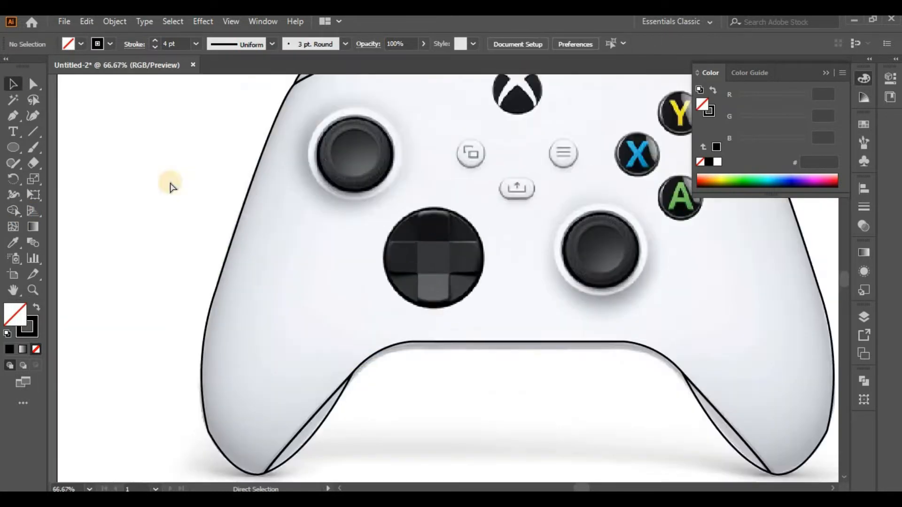
left_click_drag(316, 202, 349, 354)
left_click(15, 151)
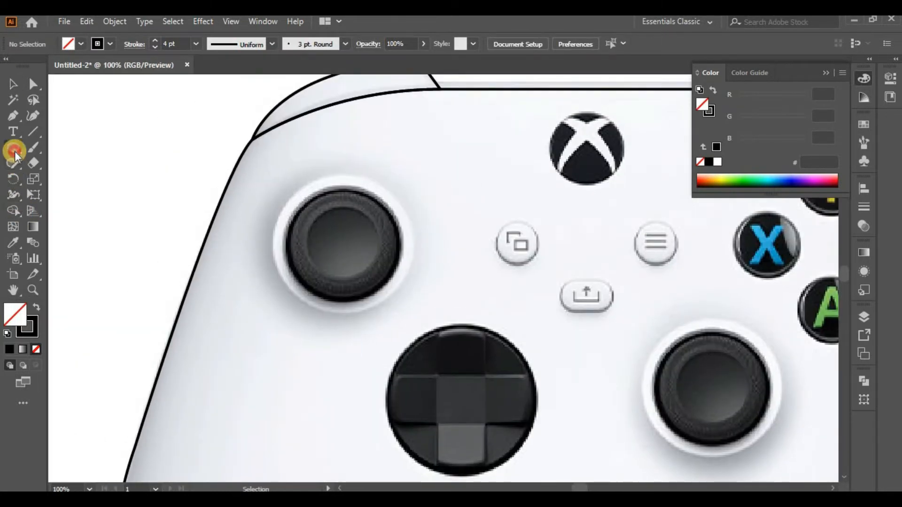
left_click_drag(357, 268, 394, 314)
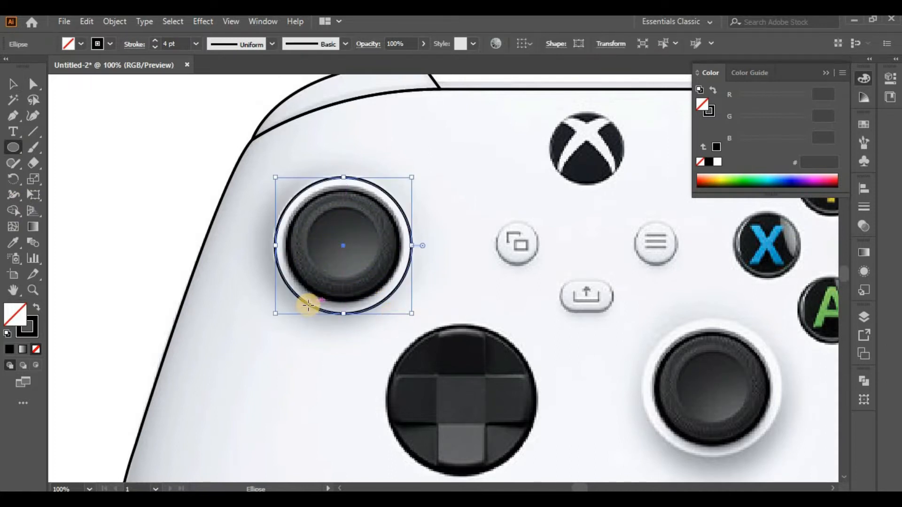
left_click(155, 40)
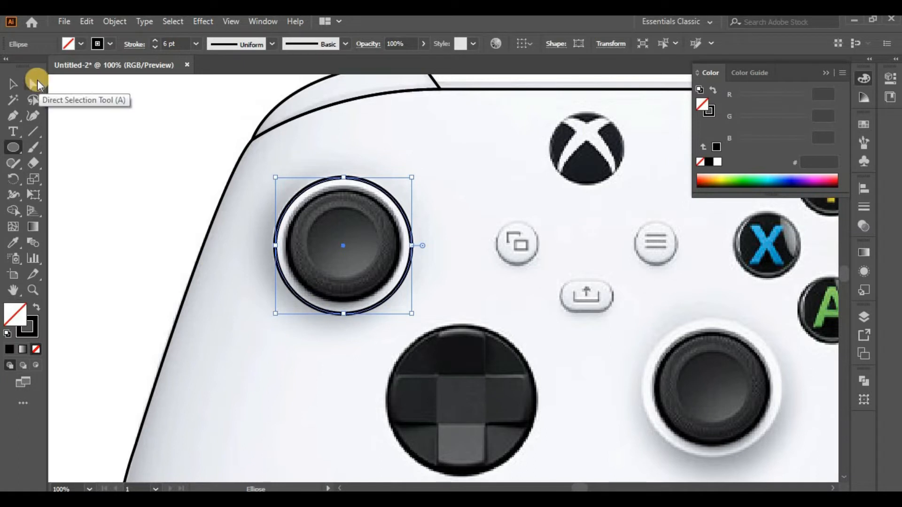
Step: Thicken the stroke of the body, bumper and grip outlines to 11 pt
left_click(13, 84)
left_click(252, 139)
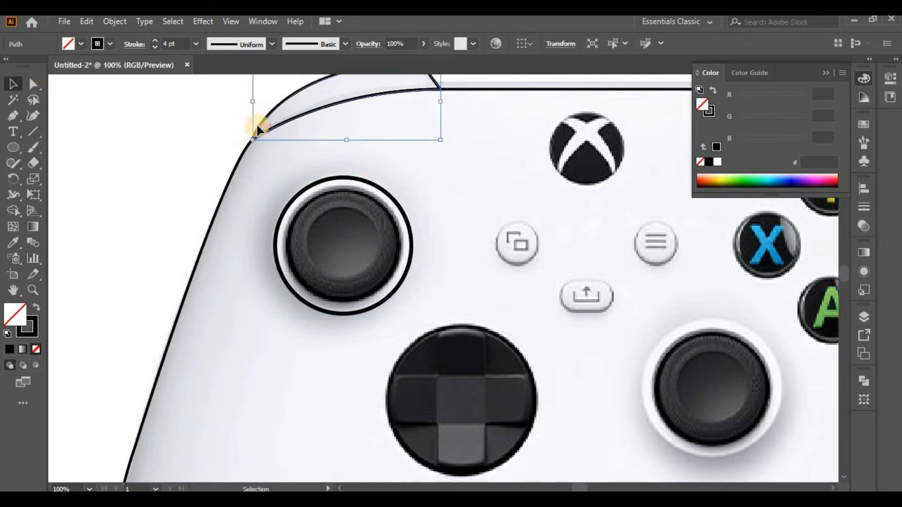
key("ctrl+minus")
key("ctrl+minus")
key("ctrl+minus")
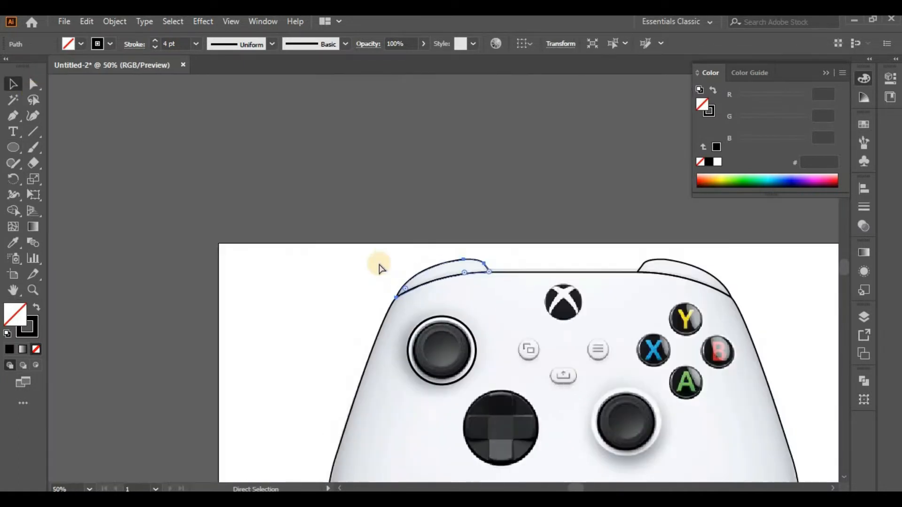
left_click_drag(407, 189, 344, 122)
left_click_drag(287, 222, 628, 461)
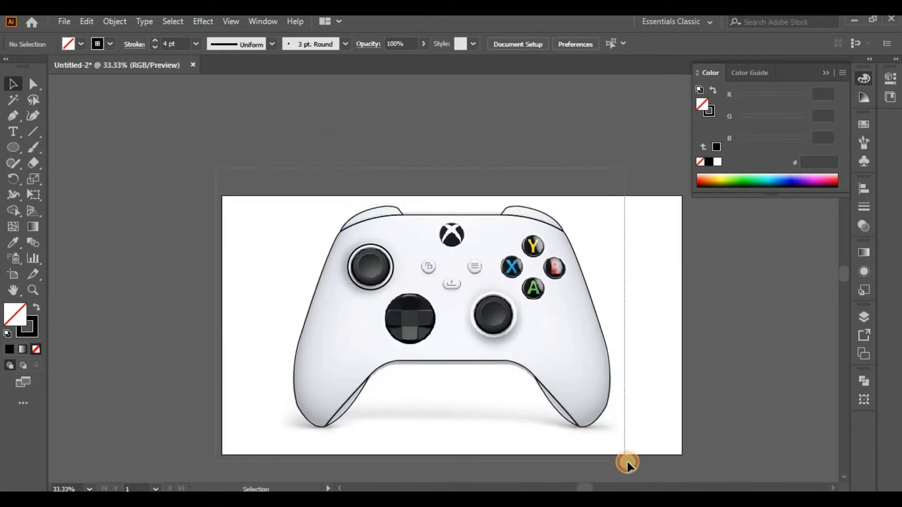
left_click(155, 41)
left_click(155, 42)
left_click(155, 42)
left_click(409, 127)
Step: Set the stroke of the circle around the left thumbstick to 10 pt
key("ctrl+plus")
key("ctrl+plus")
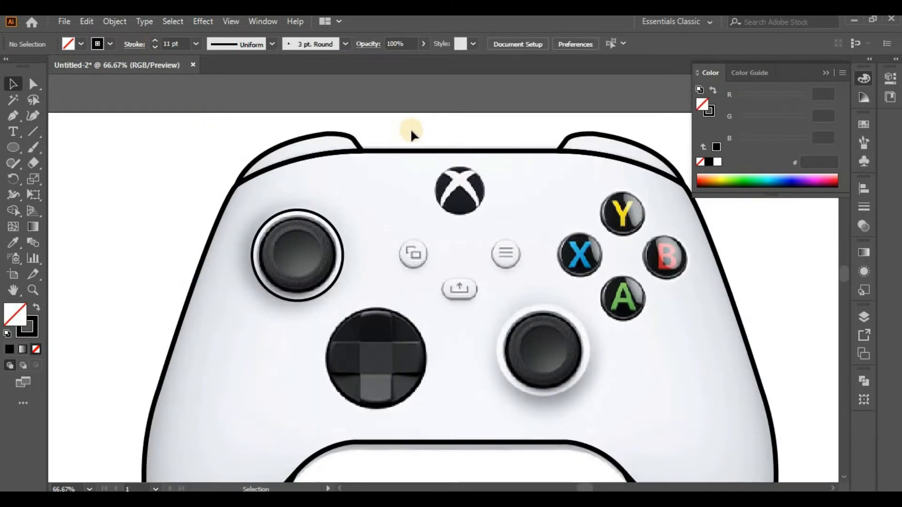
left_click(337, 263)
left_click(156, 41)
left_click(155, 40)
left_click(155, 41)
left_click(155, 40)
left_click(127, 187)
Step: Cut the left thumbstick's circle at two points on its lower-left arc with the Scissors tool and delete the segment between them
key("ctrl+plus")
key("ctrl+plus")
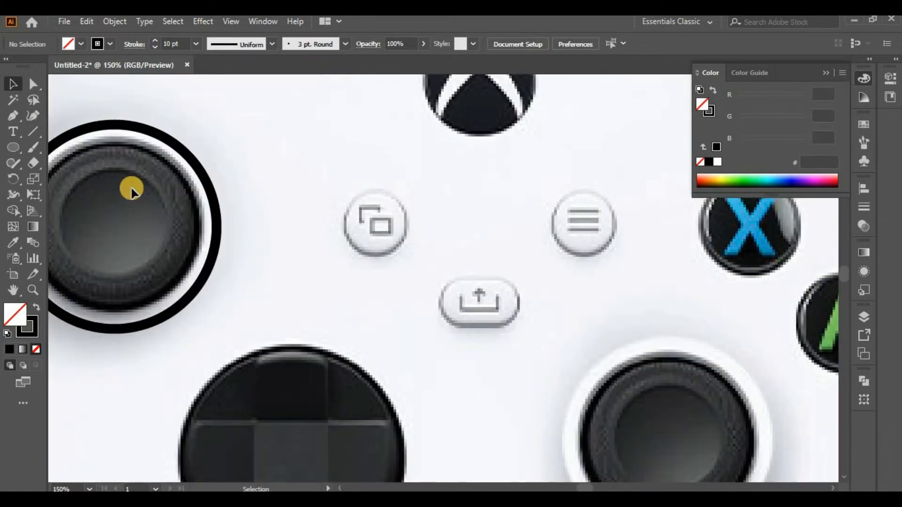
left_click_drag(348, 361, 530, 328)
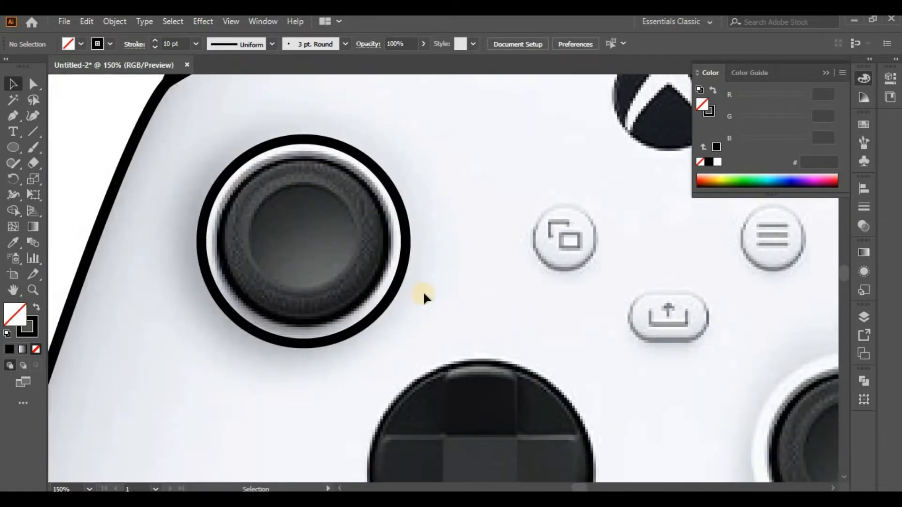
left_click(390, 292)
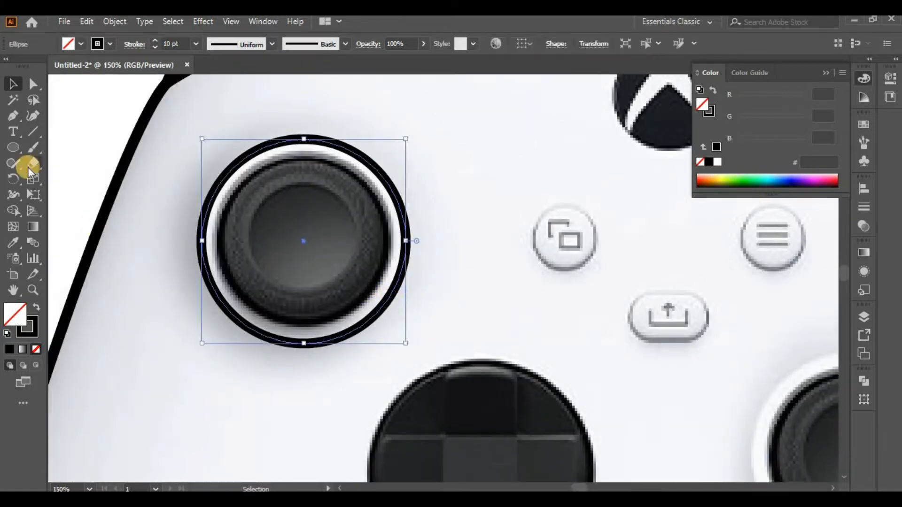
left_click_drag(33, 165, 67, 183)
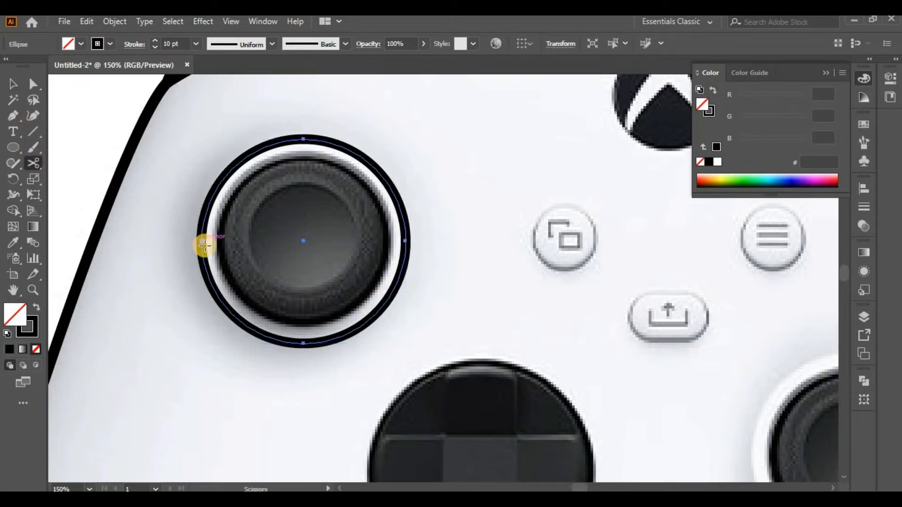
left_click(212, 286)
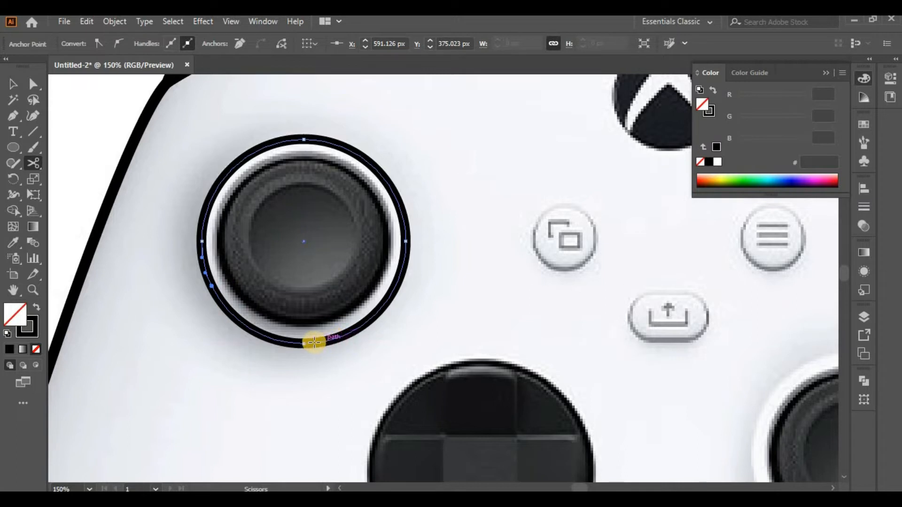
left_click(279, 341)
left_click(13, 83)
key("Delete")
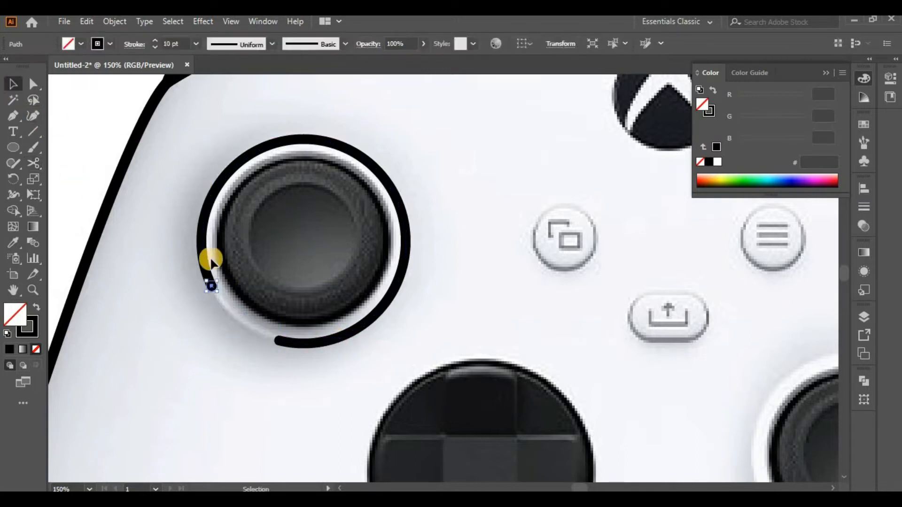
Step: Cut the left thumbstick's outer circle at two points on its upper-right arc with the Scissors tool and delete the segment between them
key("Delete")
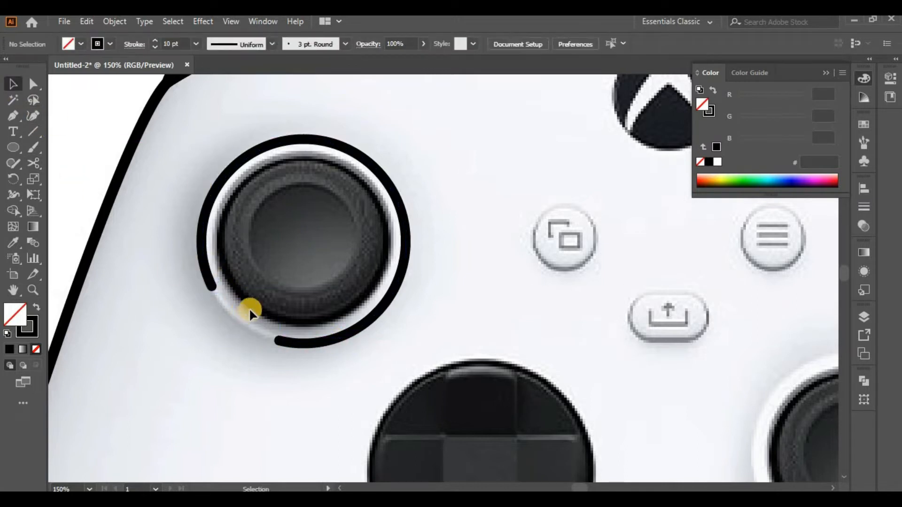
left_click(374, 169)
left_click(33, 163)
left_click(341, 147)
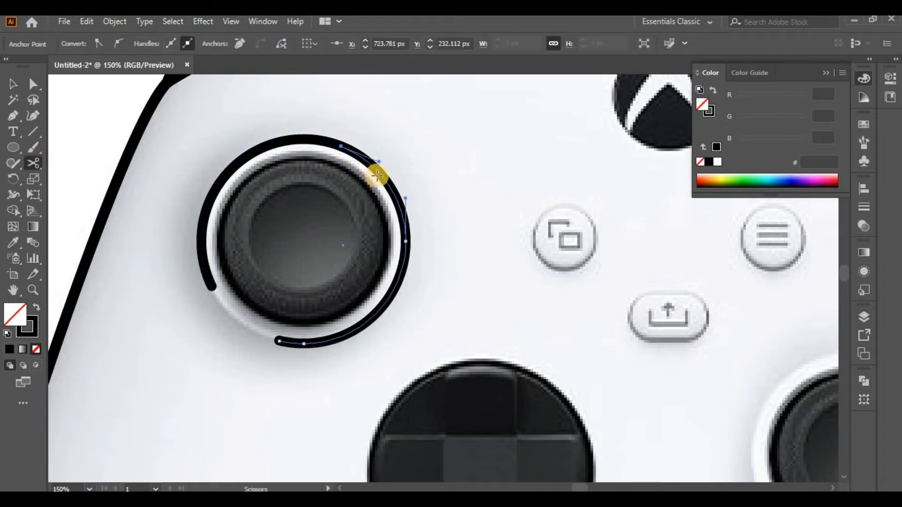
left_click(383, 175)
left_click(13, 85)
left_click(382, 142)
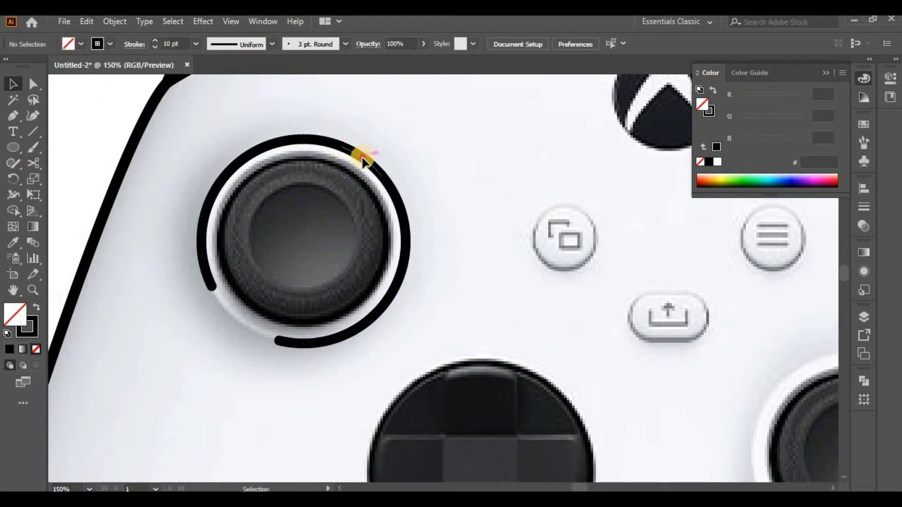
left_click(394, 292)
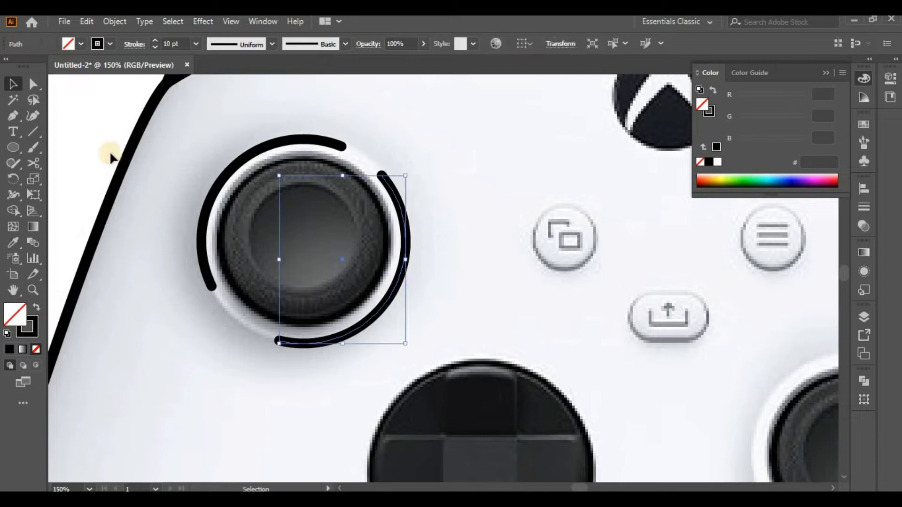
Step: Split the outer circle's lower-right arc at two points with the Scissors tool and remove the piece between the cuts
left_click(32, 163)
left_click(403, 275)
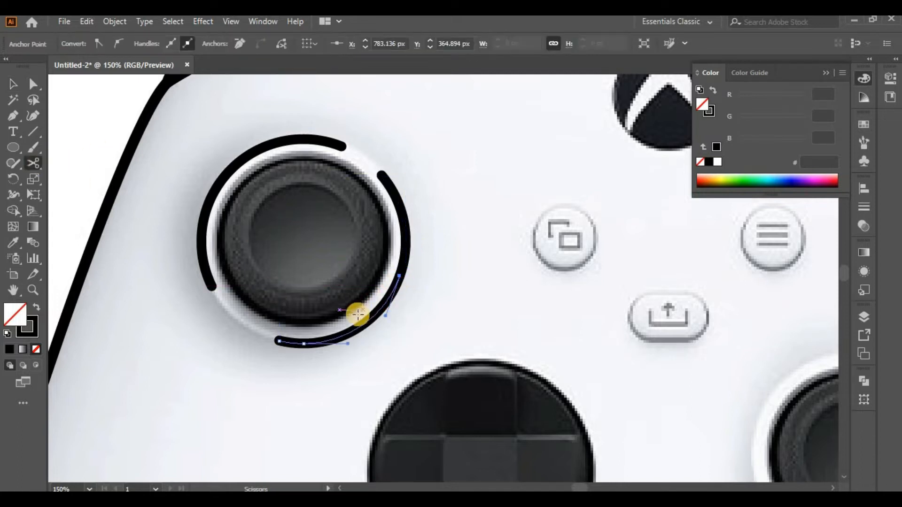
left_click(337, 336)
left_click(13, 85)
left_click(387, 373)
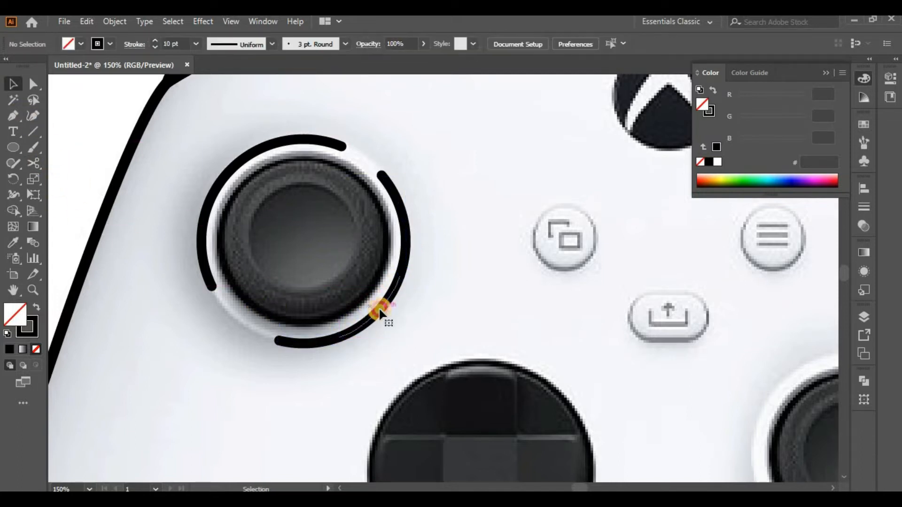
scroll(417, 325, "down", 3)
scroll(417, 325, "up", 3)
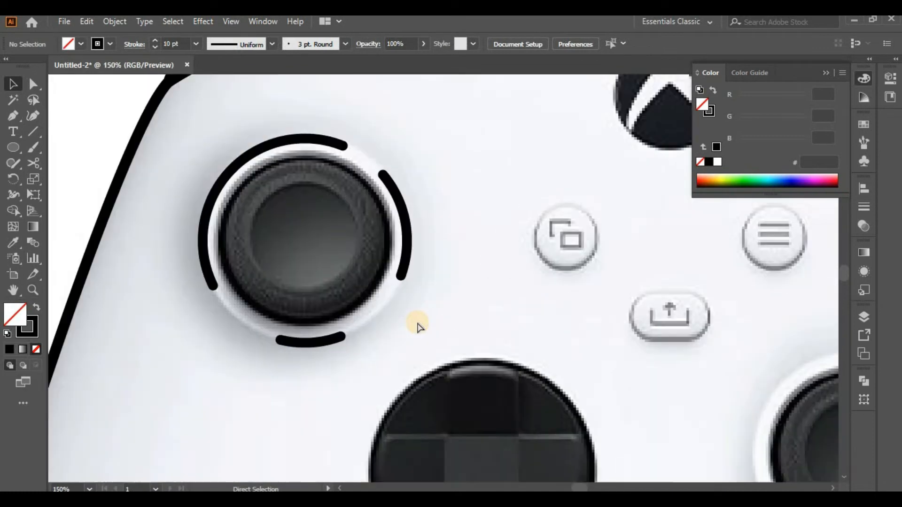
Step: Draw a circle over the dark left thumbstick and give it a black fill with no stroke
key("l")
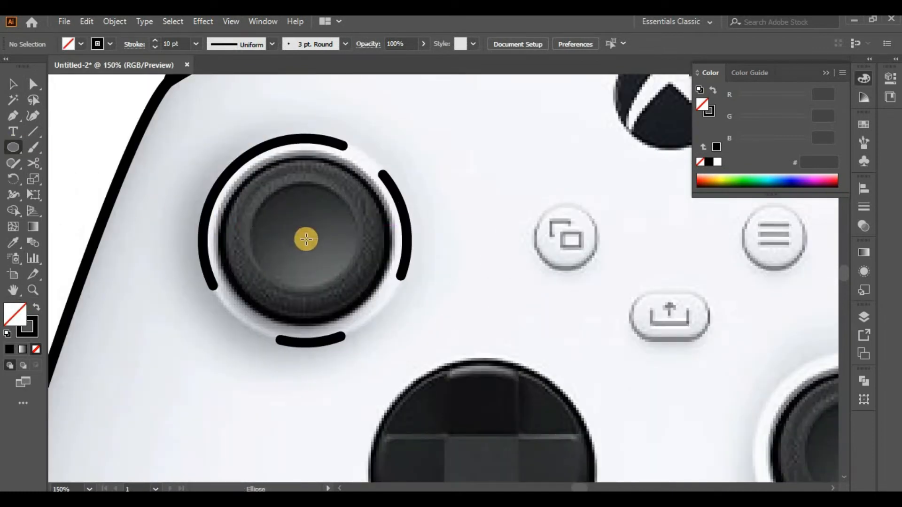
mouse_move(307, 242)
left_mouse_down()
mouse_move(371, 324)
mouse_move(246, 327)
left_mouse_up()
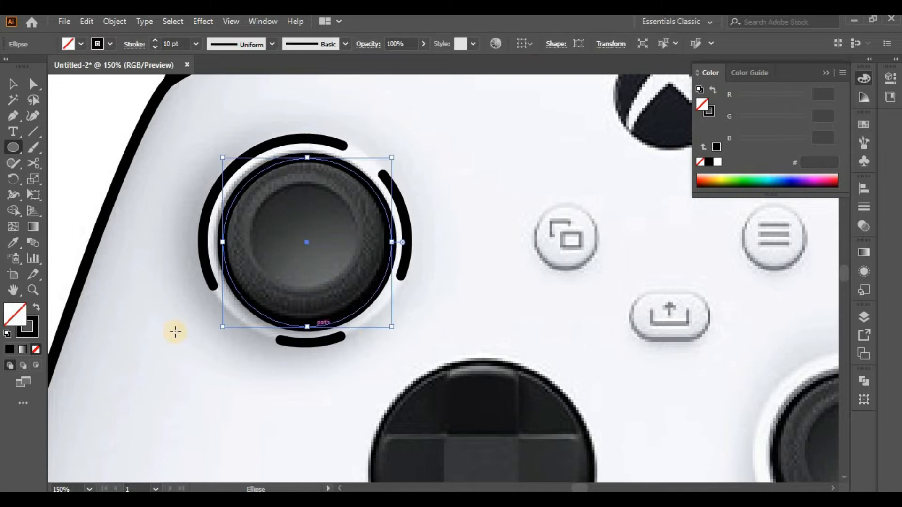
left_click(39, 308)
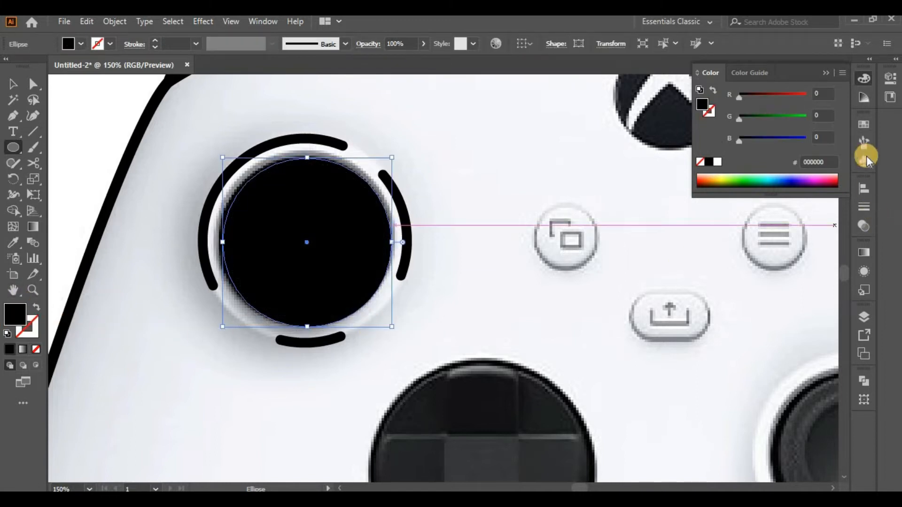
Step: Fill the thumbstick circle with a dark grey swatch
left_click(863, 125)
left_click(765, 209)
left_click(745, 209)
left_click(737, 209)
left_click(727, 209)
Step: Apply a radial gradient to the thumbstick circle and set its inner colour stop to black
left_click(864, 254)
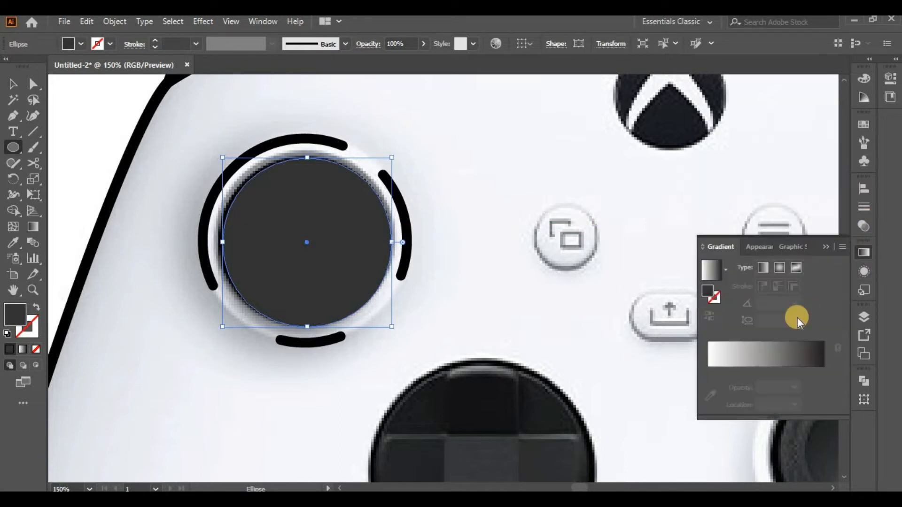
left_click(769, 362)
left_click(779, 267)
double_click(708, 370)
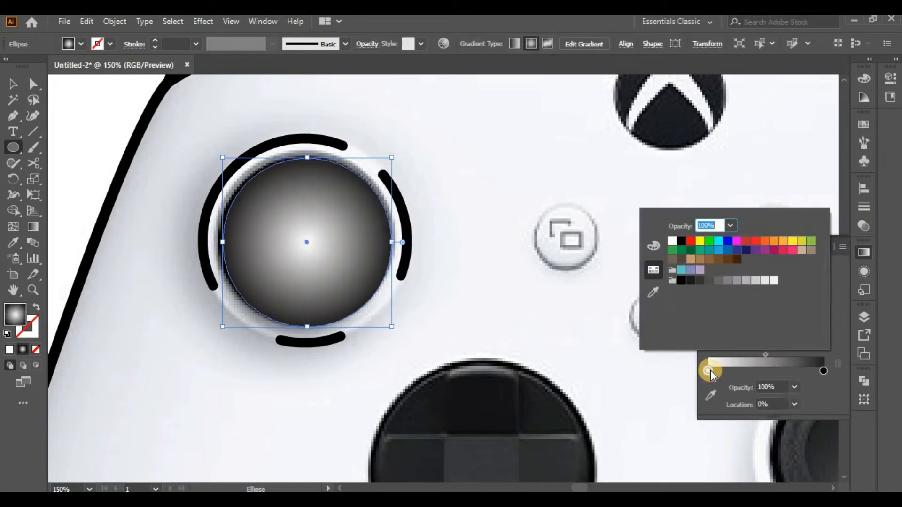
left_click(699, 280)
left_click(722, 282)
left_click(691, 282)
left_click(681, 282)
Step: Set the outer colour stop of the thumbstick circle's radial gradient to dark grey
double_click(823, 371)
left_click(690, 281)
left_click(704, 282)
left_click(7, 84)
left_click(329, 263)
left_click(413, 305)
left_click_drag(413, 304, 515, 365)
left_click(421, 295)
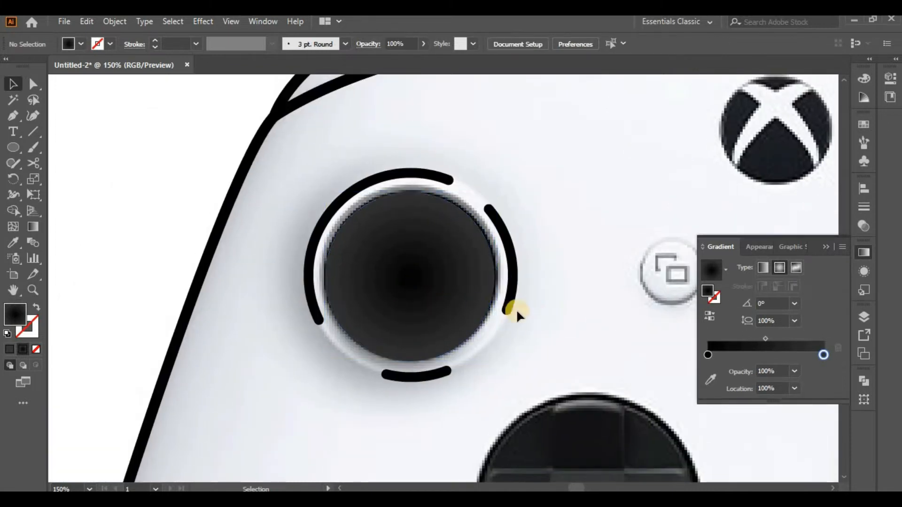
left_click_drag(772, 352, 804, 353)
Step: Return the thumbstick circle to a solid black fill
left_click(580, 379)
left_click(391, 276)
left_click(15, 118)
left_click(10, 98)
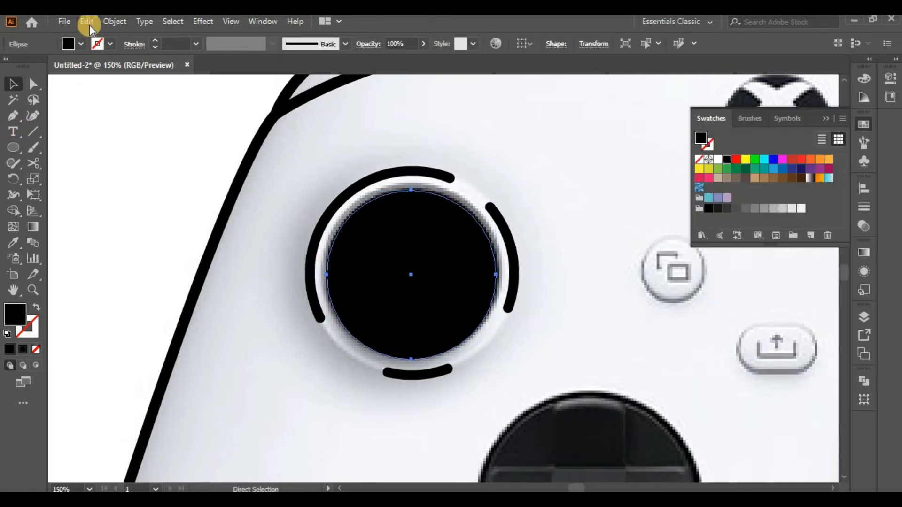
Step: Paste a copy of the black thumbstick circle in front and scale it down around the same centre
left_click(87, 23)
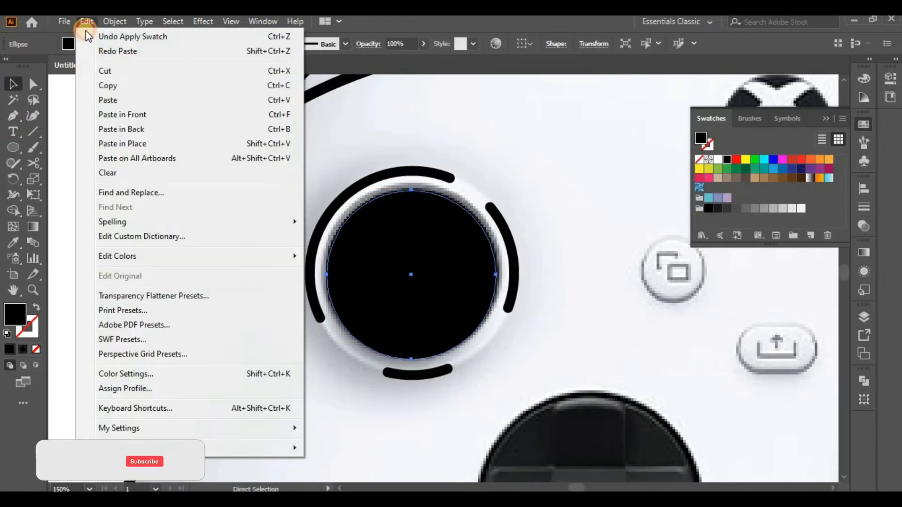
left_click(105, 114)
left_click_drag(505, 193, 477, 205)
Step: Try to cut the smaller circle out of the black thumbstick circle with the Shape Builder tool, and undo the cut
left_click(459, 221, "shift")
left_click(13, 210)
left_click(394, 278)
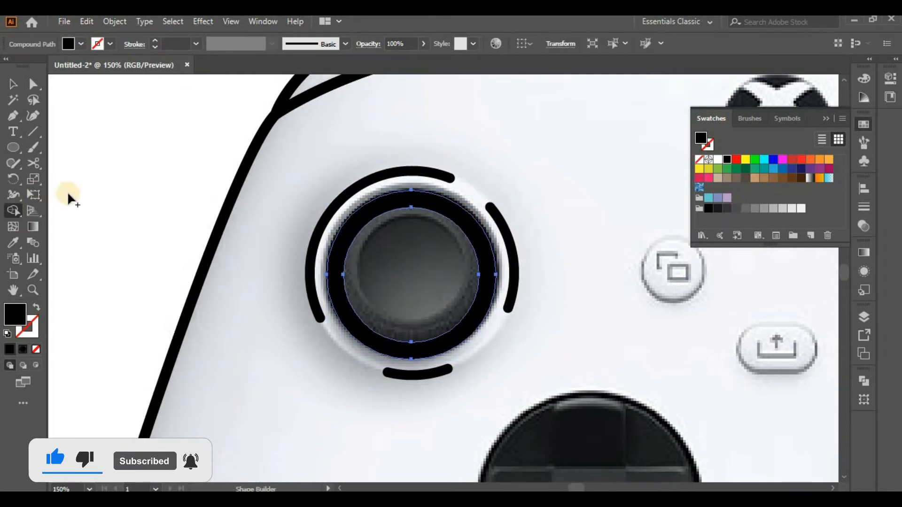
key("ctrl+z")
Step: Scale the inner circle down further to the thumbstick's cap and cut it out of the black circle with Shape Builder, leaving a ring
left_click(13, 101)
left_click(14, 84)
left_click(283, 313)
left_click(407, 269)
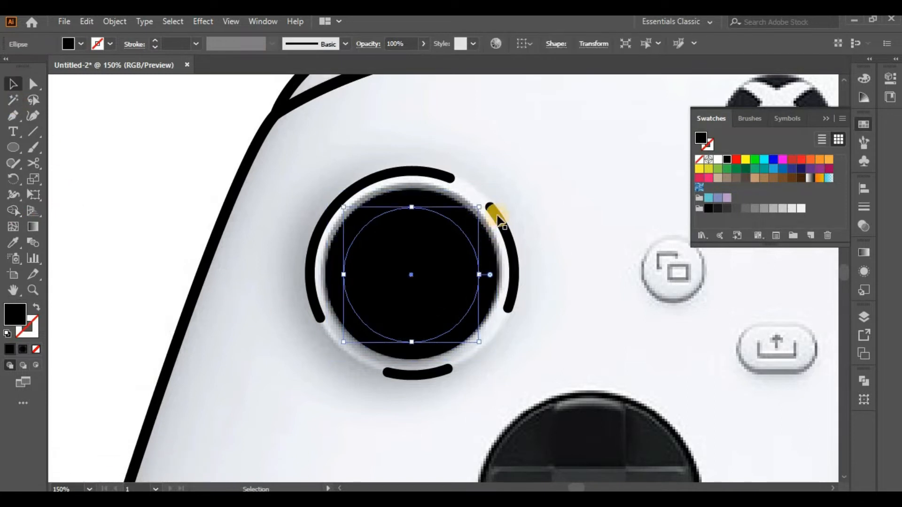
left_click_drag(479, 208, 477, 220)
left_click(432, 205, "shift")
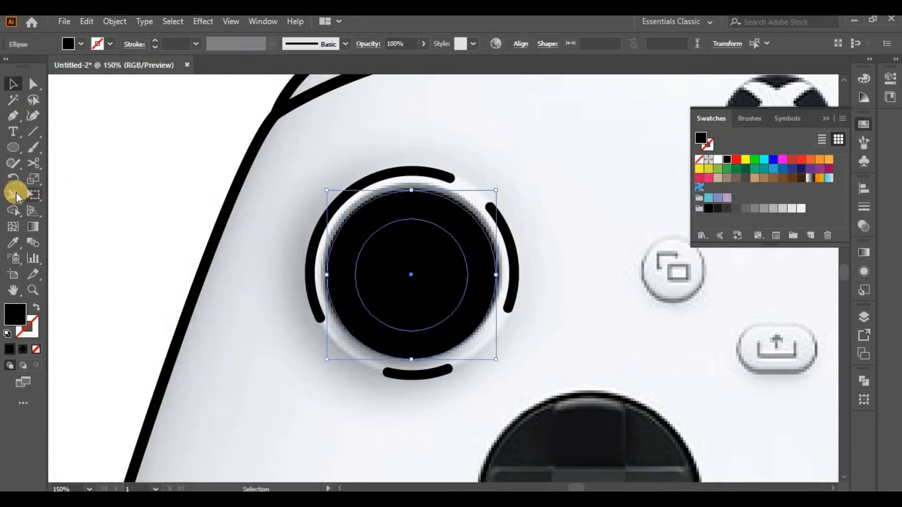
left_click(13, 211)
left_click(392, 296)
left_click(6, 84)
left_click(336, 380)
key("ctrl+equal")
left_click(428, 350)
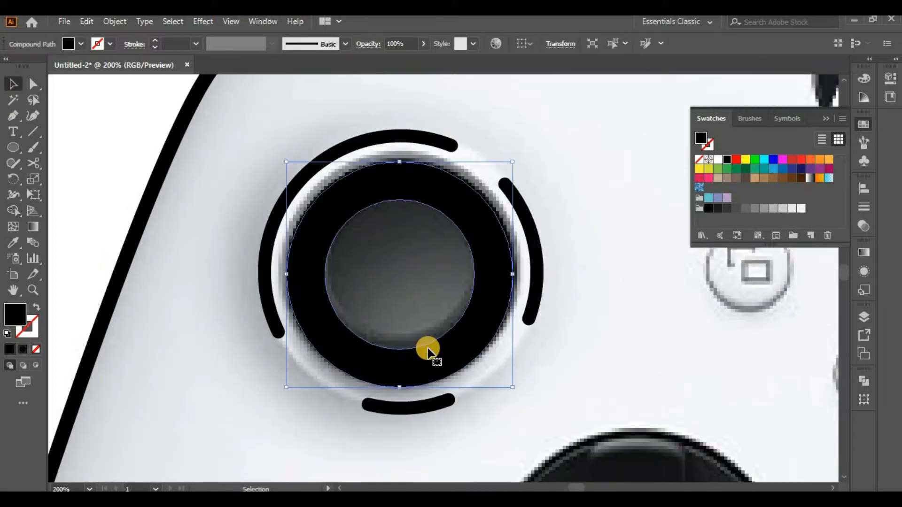
Step: Draw a concentric circle slightly larger than the ring's opening, place it behind the ring and fill it with grey
left_click(14, 148)
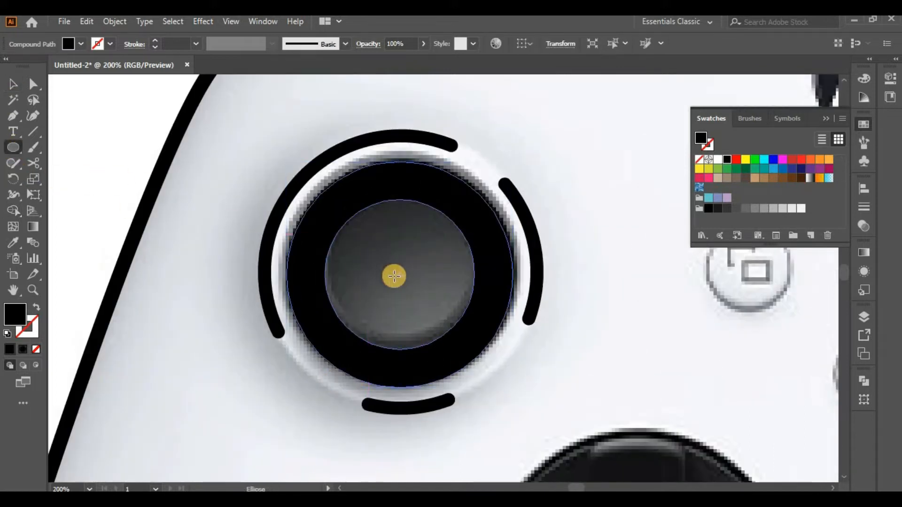
left_click_drag(400, 273, 454, 363)
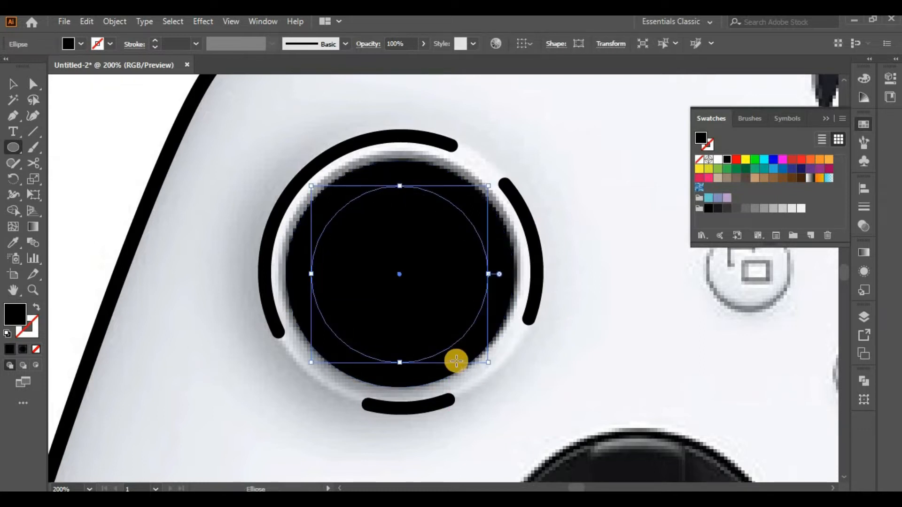
scroll(457, 363, "up", 1)
left_click(786, 210)
left_click(763, 208)
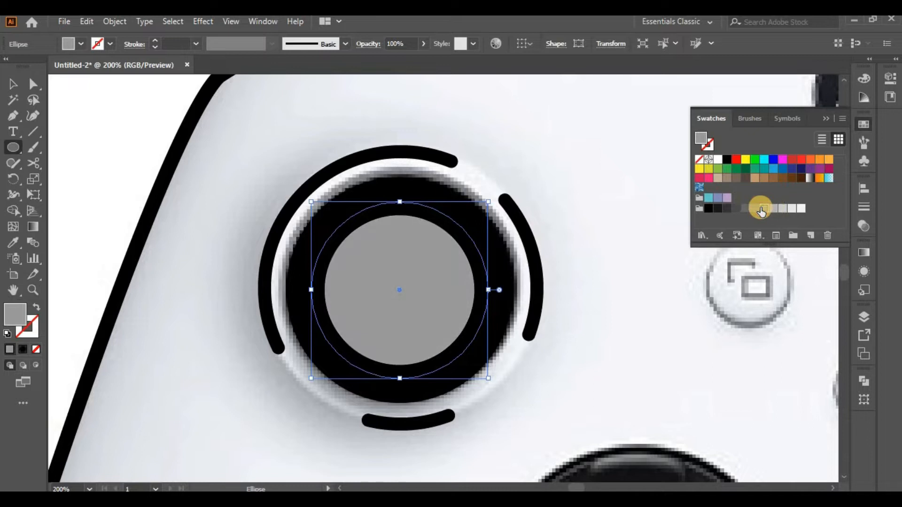
Step: Recolour the thumbstick ring to near-black and the inner circle to a darker medium grey
left_click(16, 85)
left_click(194, 335)
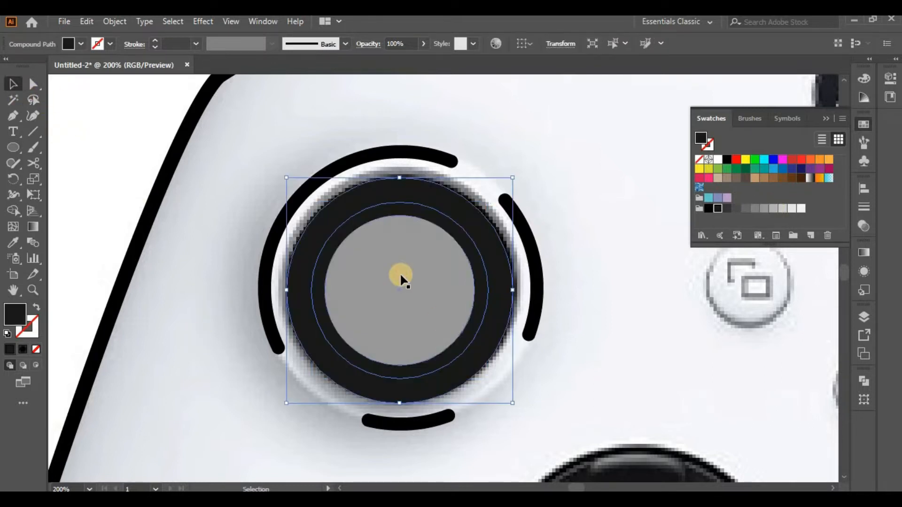
left_click(399, 274)
left_click(746, 209)
left_click(737, 210)
left_click(746, 209)
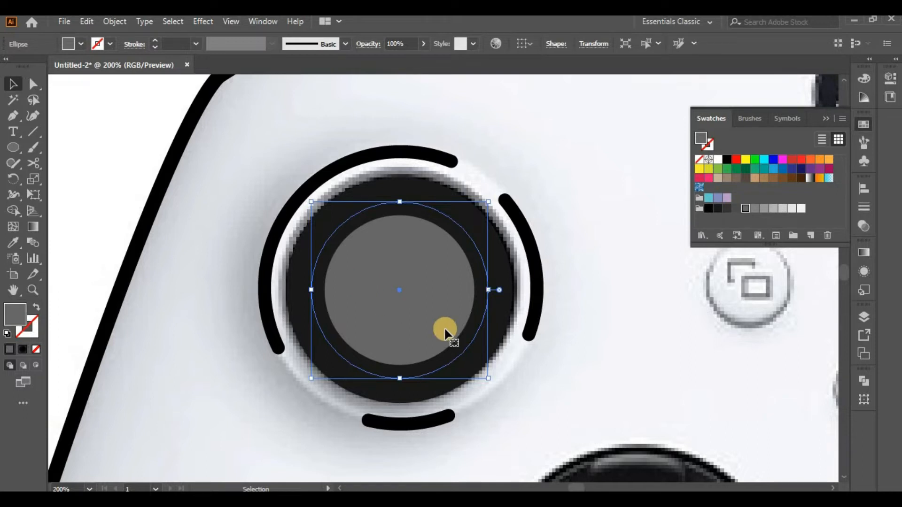
Step: Shrink the grey circle to match the ring's opening and paste two copies of it in front
left_click_drag(489, 379, 474, 365)
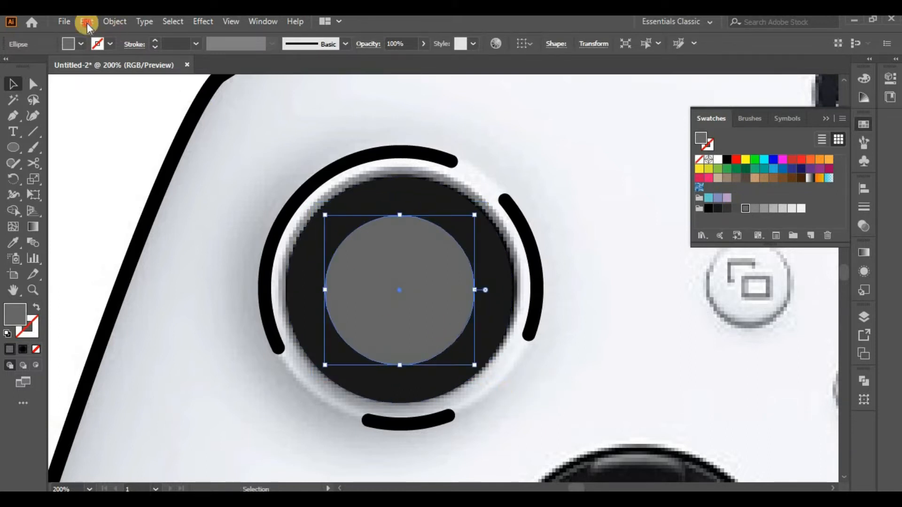
left_click(87, 21)
left_click(107, 115)
left_click(85, 22)
left_click(106, 117)
Step: Offset the top copy to the right and subtract it with Shape Builder, leaving a crescent along the grey circle's left edge
left_click(512, 328)
left_click(391, 300)
left_click_drag(401, 303, 402, 299)
left_click(13, 212)
left_click(416, 286, "alt")
left_click(13, 85)
Step: Fill the crescent with a grey slightly lighter than the circle beneath it
left_click(793, 211)
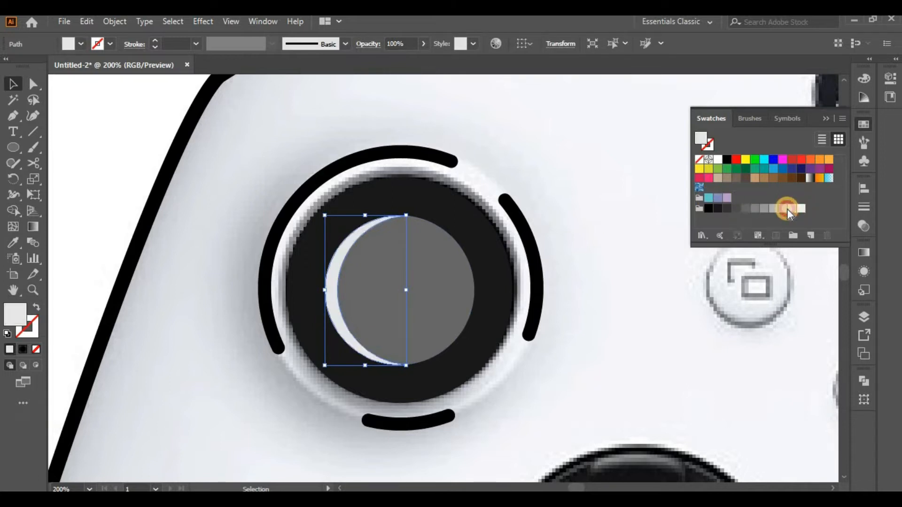
left_click(755, 208)
left_click(606, 329)
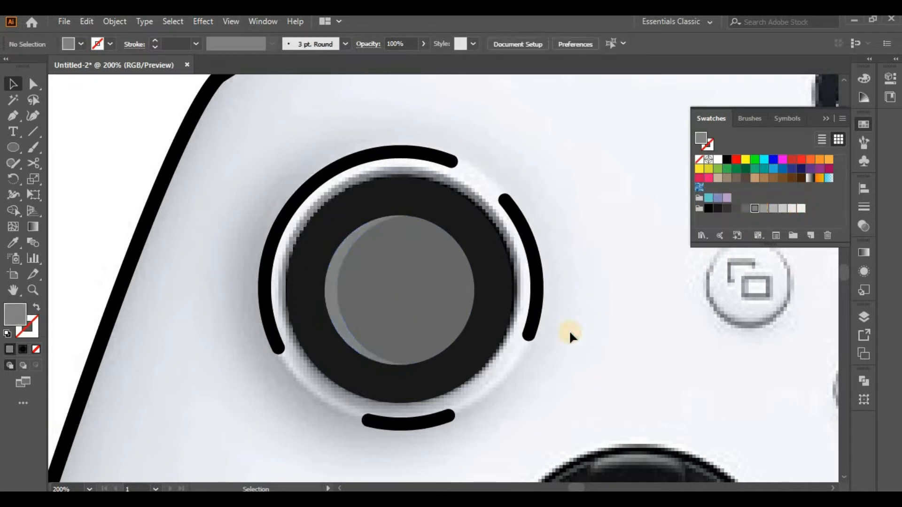
left_click(335, 324)
left_click(763, 208)
left_click(661, 345)
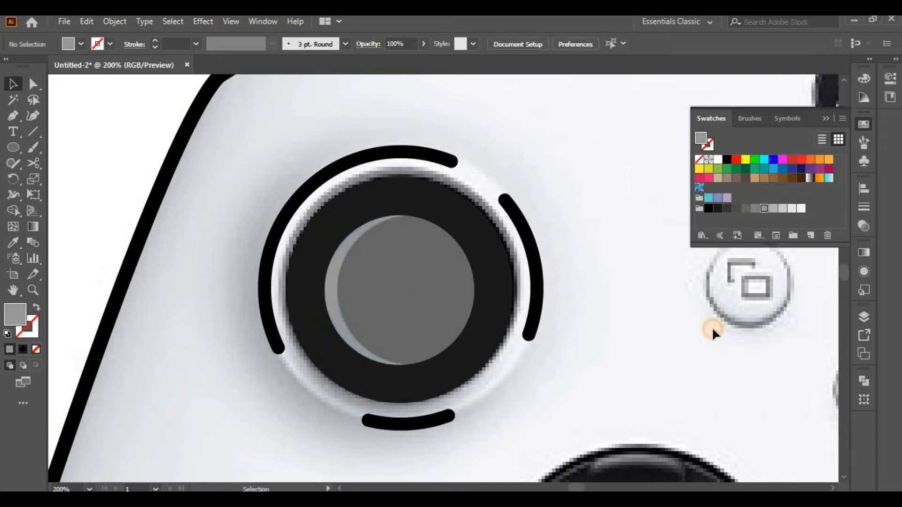
Step: Lower the crescent's opacity to 34%
left_click(339, 324)
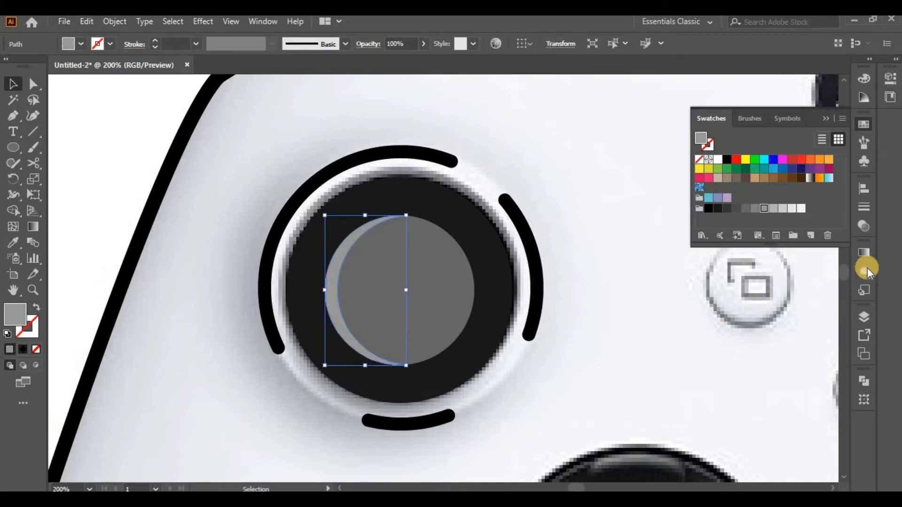
left_click(869, 236)
left_click(739, 205)
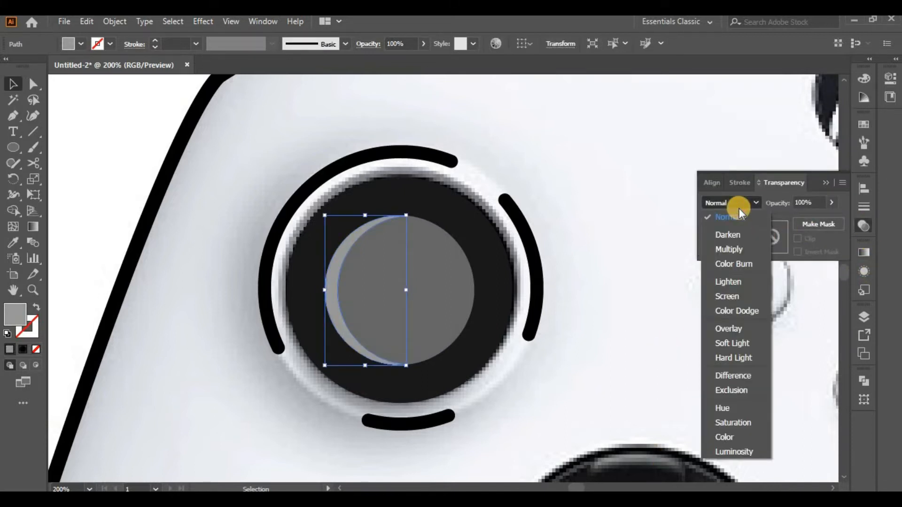
left_click(825, 207)
left_click_drag(822, 215, 816, 218)
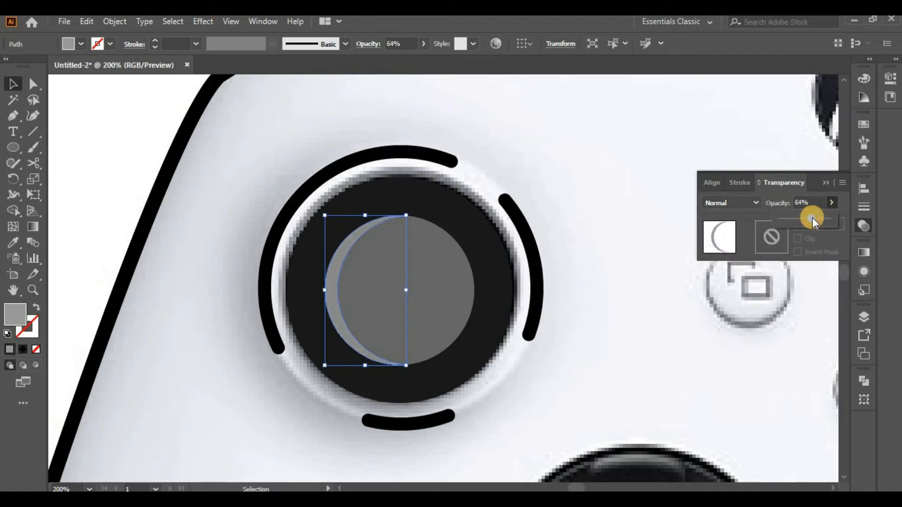
left_click(863, 224)
left_click(680, 296)
Step: Change the crescent's fill to black
left_click(335, 292)
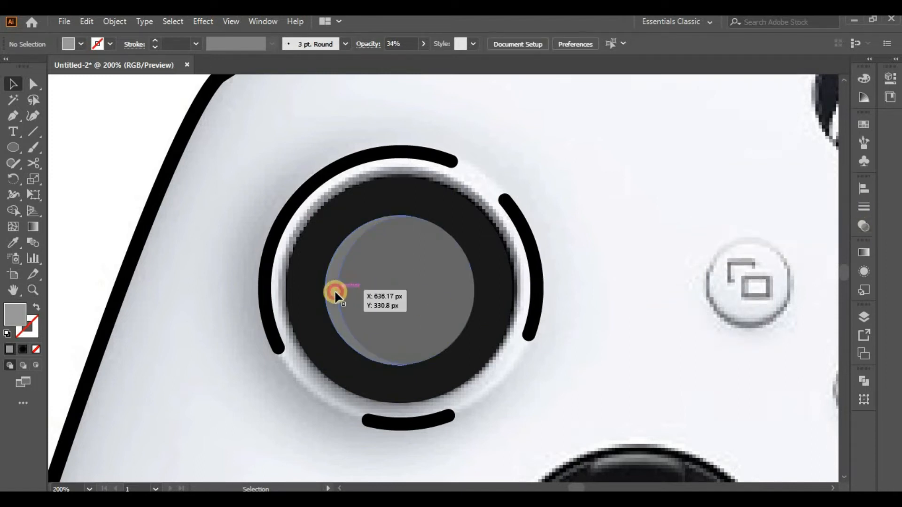
left_click(865, 222)
left_click(864, 125)
left_click(710, 209)
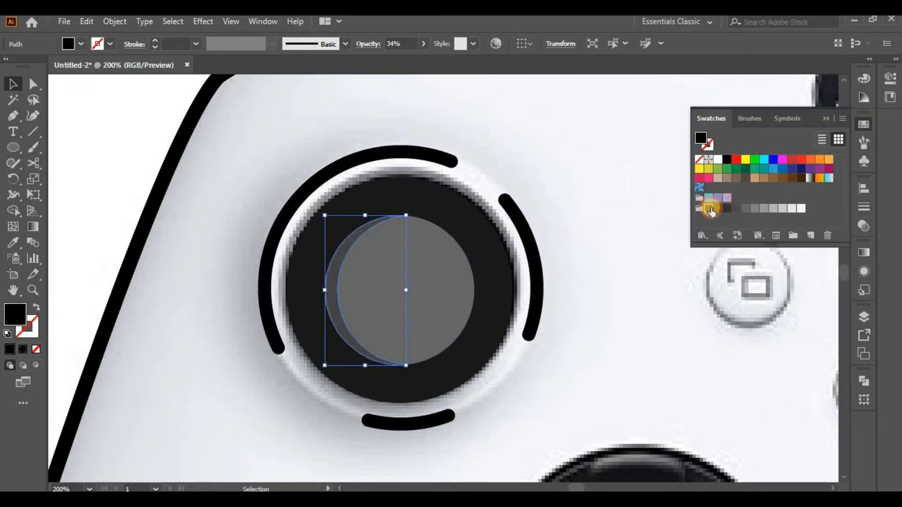
left_click(570, 316)
Step: Reduce the black crescent's opacity to 26%
left_click(332, 292)
left_click(883, 269)
left_click(864, 226)
left_click(786, 241)
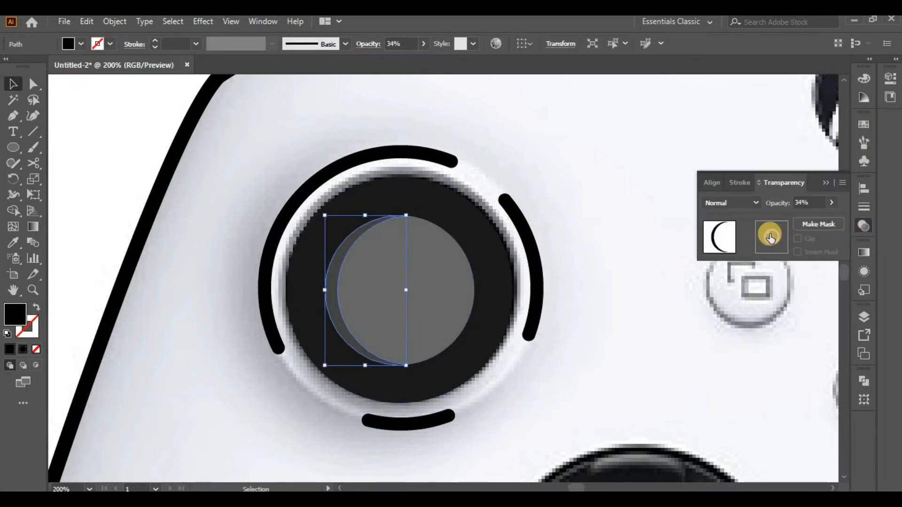
left_click_drag(798, 219, 794, 220)
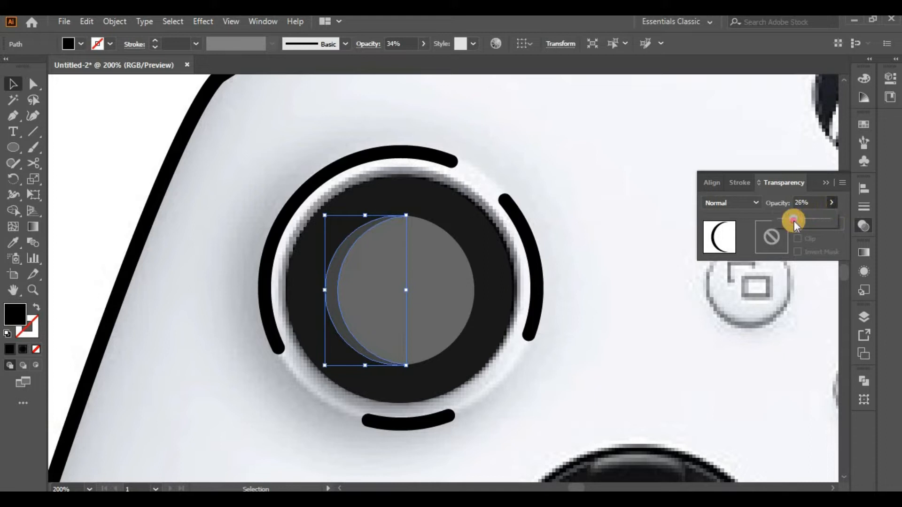
left_click(659, 331)
left_click(865, 227)
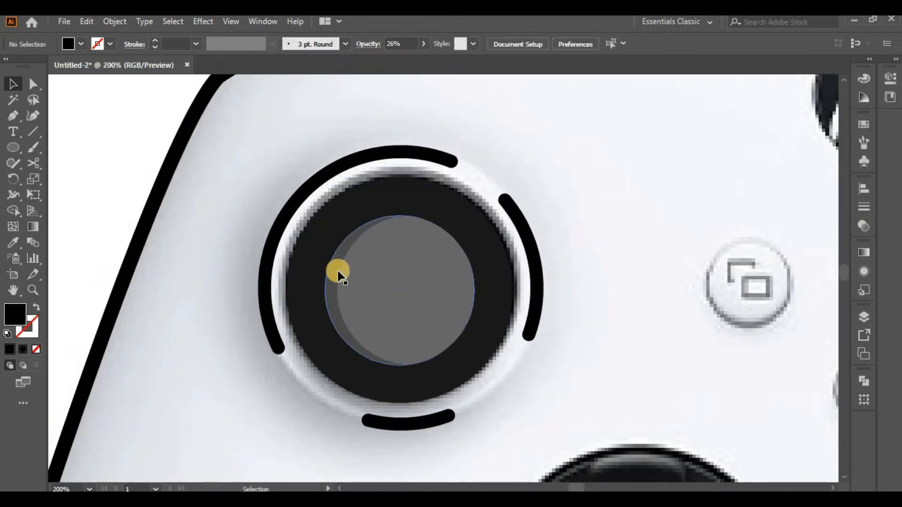
left_click(342, 267)
left_click(863, 227)
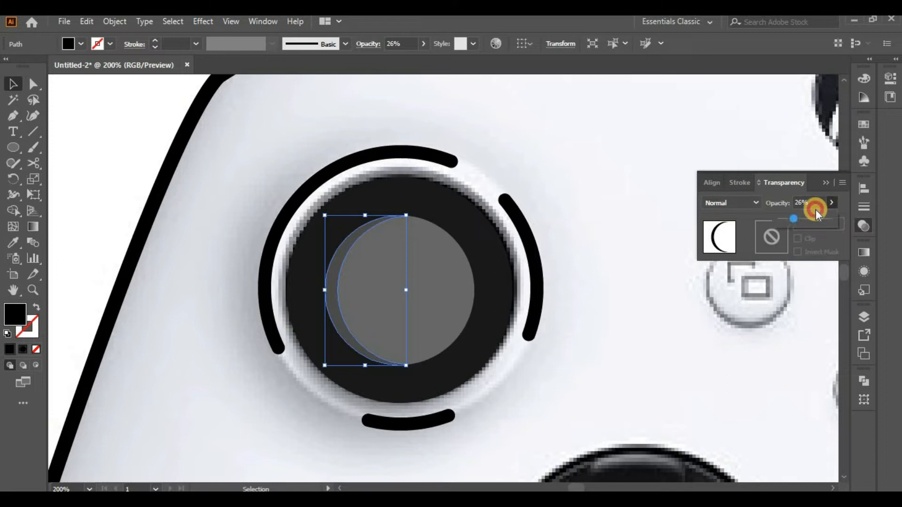
left_click(677, 334)
Step: Draw a short curved stroke without fill near the lower-right edge of the grey thumbstick circle with the Pen tool
key("p")
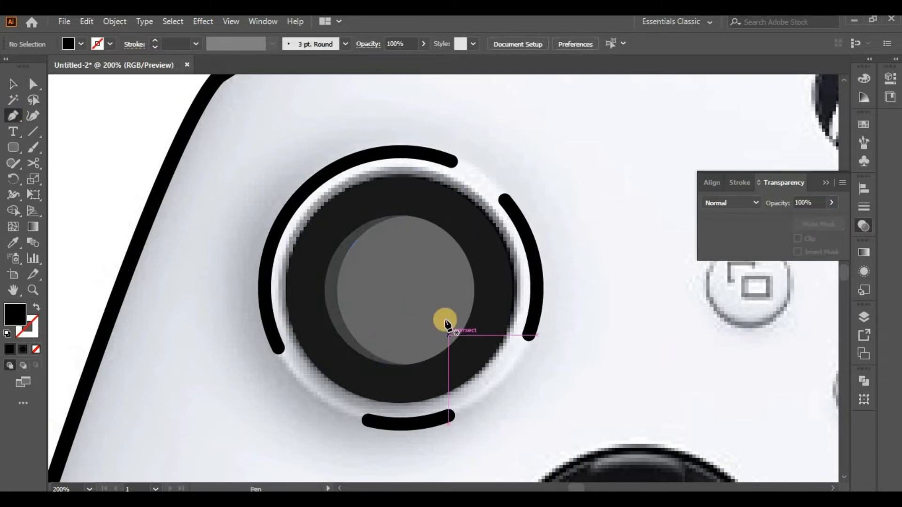
left_click_drag(453, 319, 412, 346)
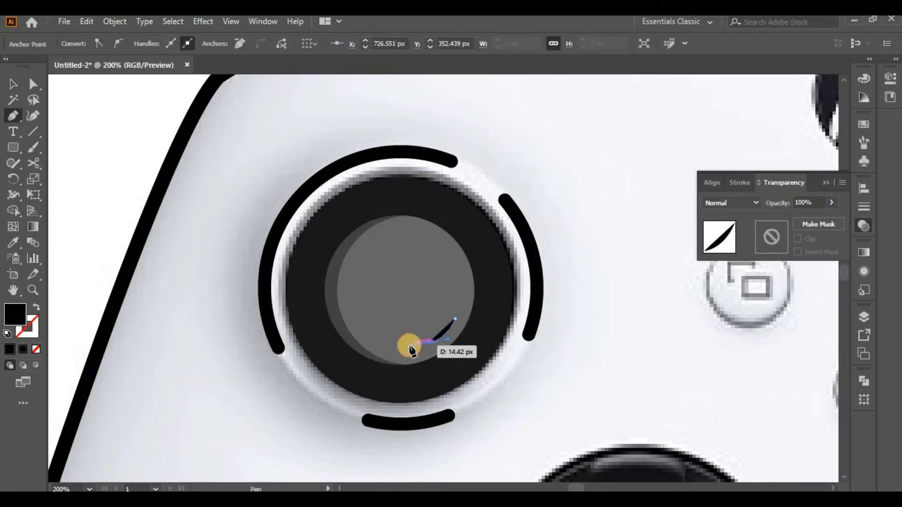
left_click(37, 306)
left_click(381, 321)
left_click(441, 336)
Step: Give the short curve rounded caps and a stroke weight of 7 pt
left_click(143, 45)
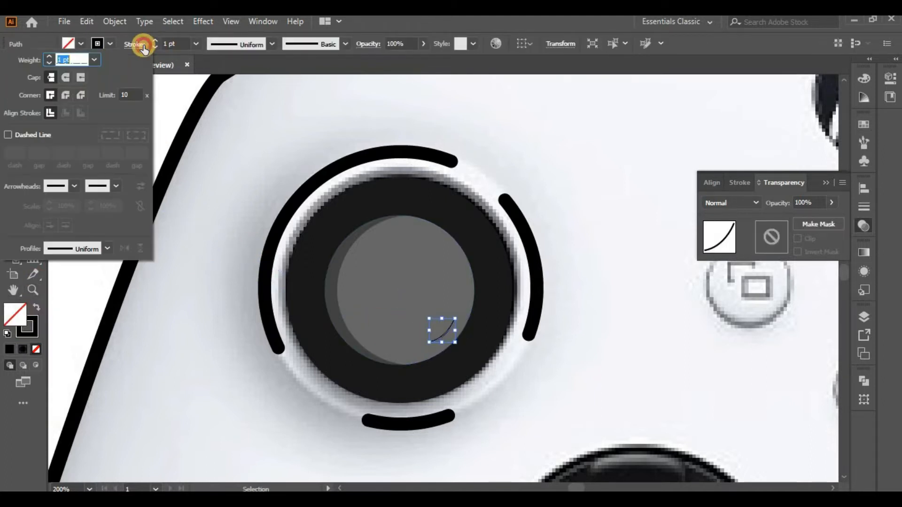
left_click(78, 79)
left_click(199, 42)
left_click(204, 180)
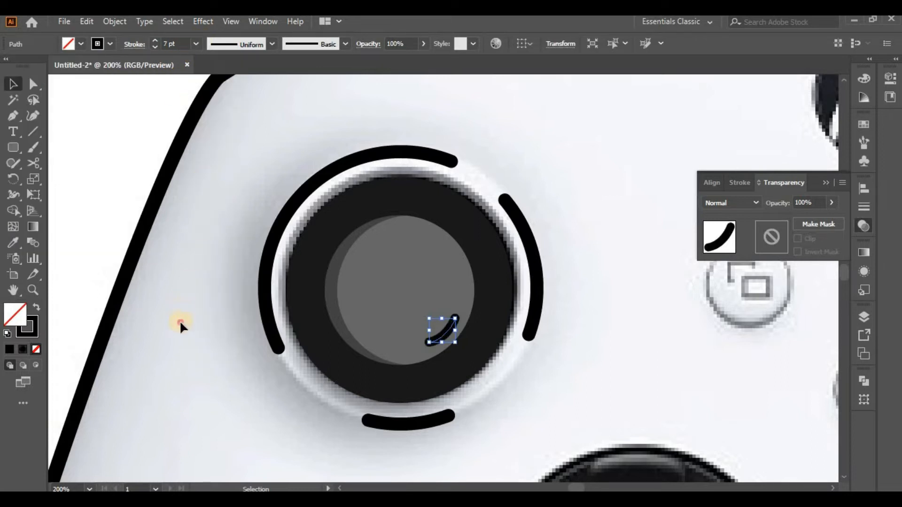
left_click(181, 323)
Step: Scale the short curve down slightly and expand its fill and stroke into an editable shape
key("ctrl+plus")
left_click(451, 348)
left_click(114, 21)
left_click(169, 174)
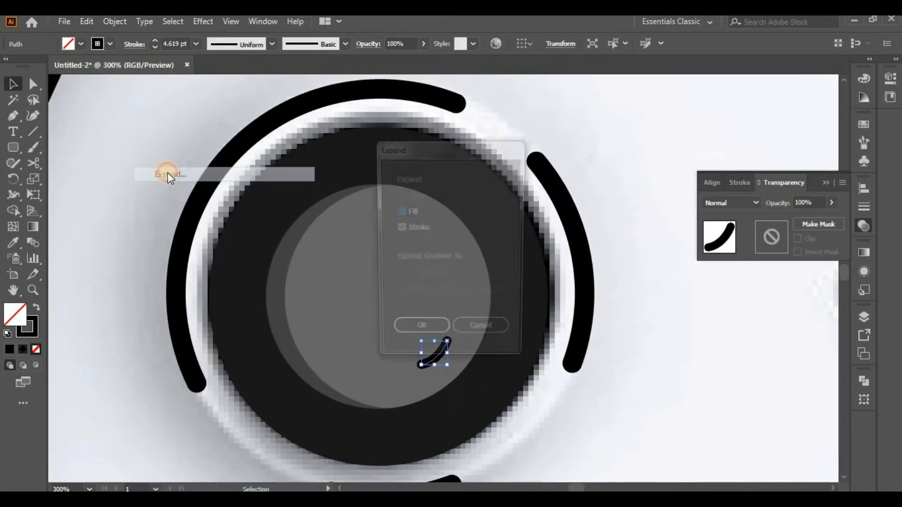
left_click(415, 329)
Step: Fill the expanded highlight with a light grey and check it against the whole thumbstick
double_click(15, 314)
left_click(365, 208)
left_click_drag(365, 209, 348, 217)
left_click(634, 186)
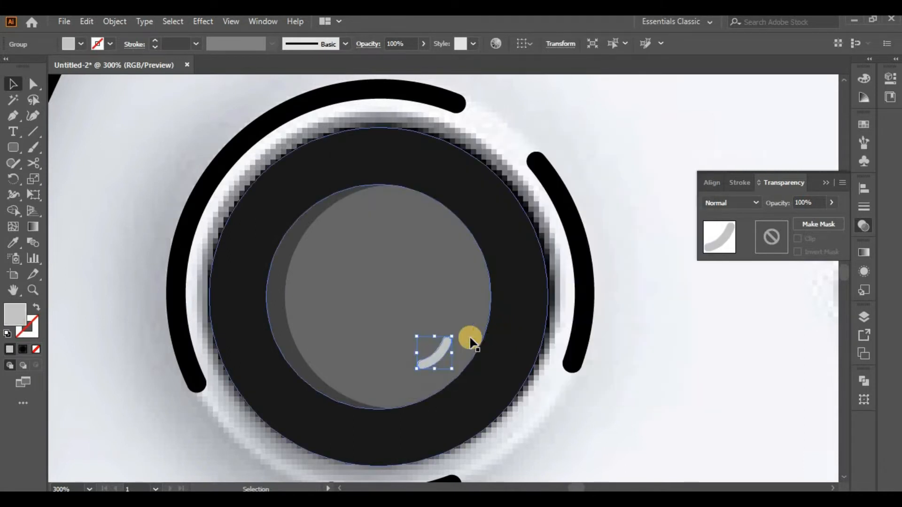
left_click(615, 379)
key("ctrl+minus")
key("ctrl+minus")
key("ctrl+minus")
key("ctrl+minus")
key("ctrl+plus")
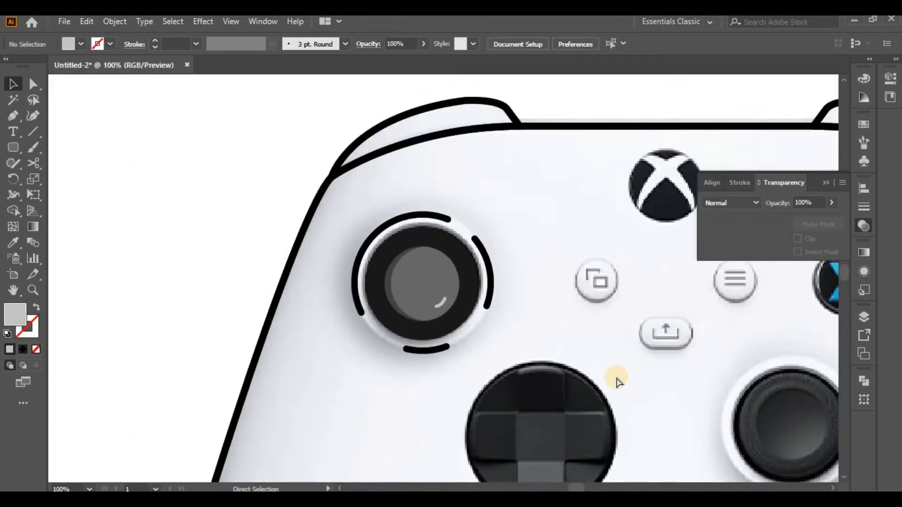
key("ctrl+plus")
Step: Recolour the thumbstick highlight with a slightly darker light-grey swatch from the grey colour group
left_click(436, 326)
left_click(864, 125)
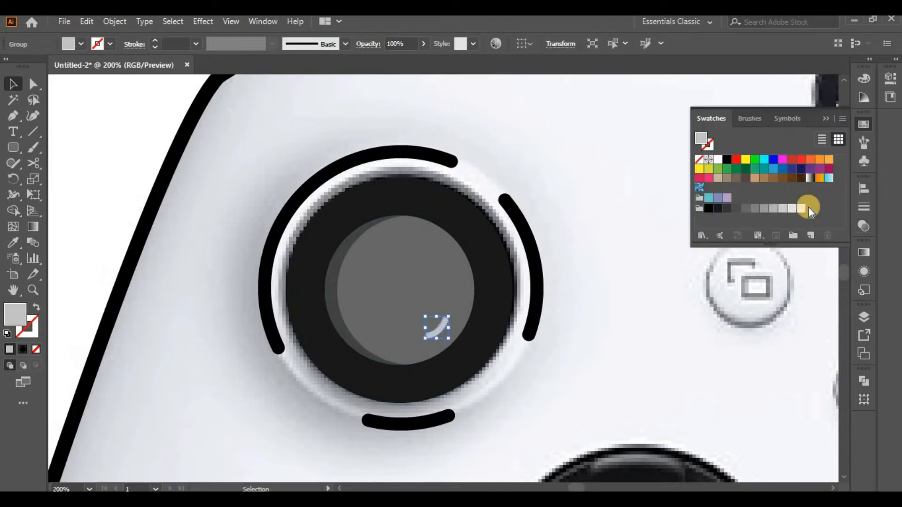
left_click(765, 209)
left_click(771, 210)
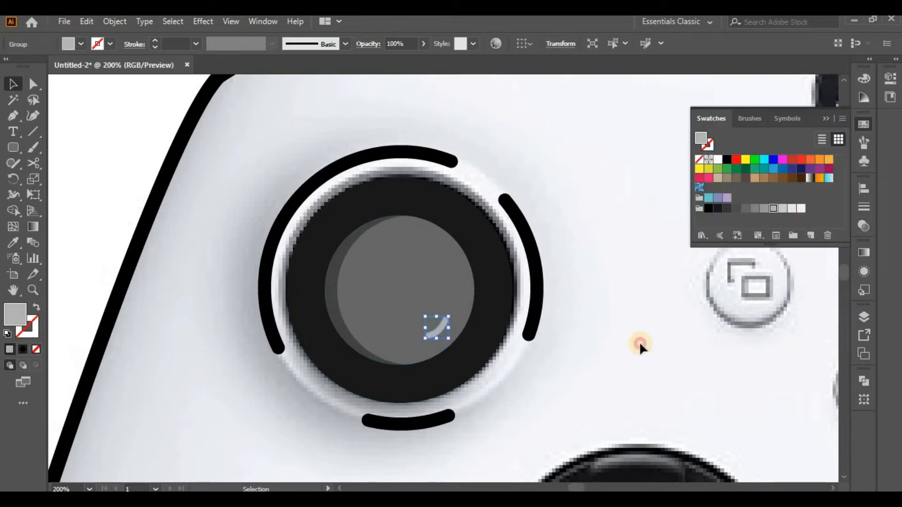
key("ctrl+shift+a")
key("ctrl+minus")
key("ctrl+minus")
key("ctrl+minus")
key("ctrl+minus")
key("ctrl+plus")
key("ctrl+plus")
key("ctrl+plus")
key("ctrl+plus")
key("ctrl+plus")
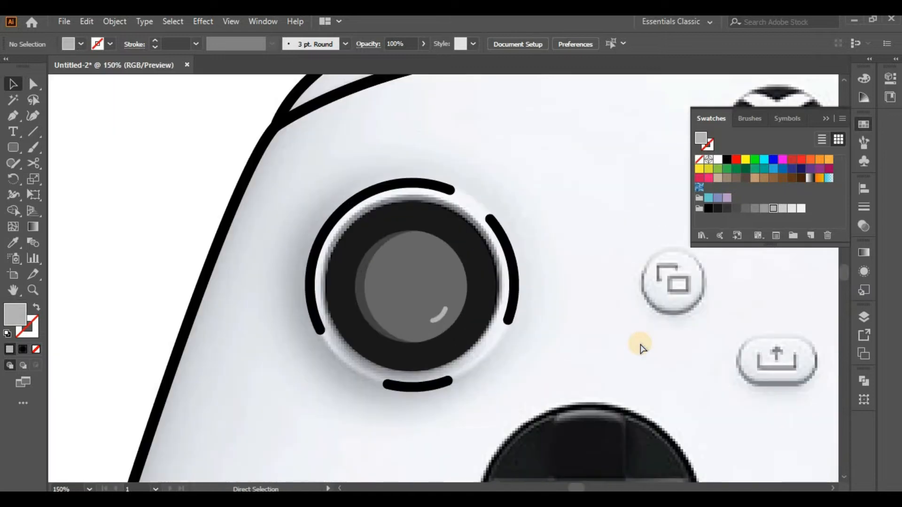
Step: Enlarge the highlight a little, keeping it near the lower-right edge of the grey circle
left_click(442, 349)
left_click_drag(454, 336, 463, 328)
key("ctrl+shift+a")
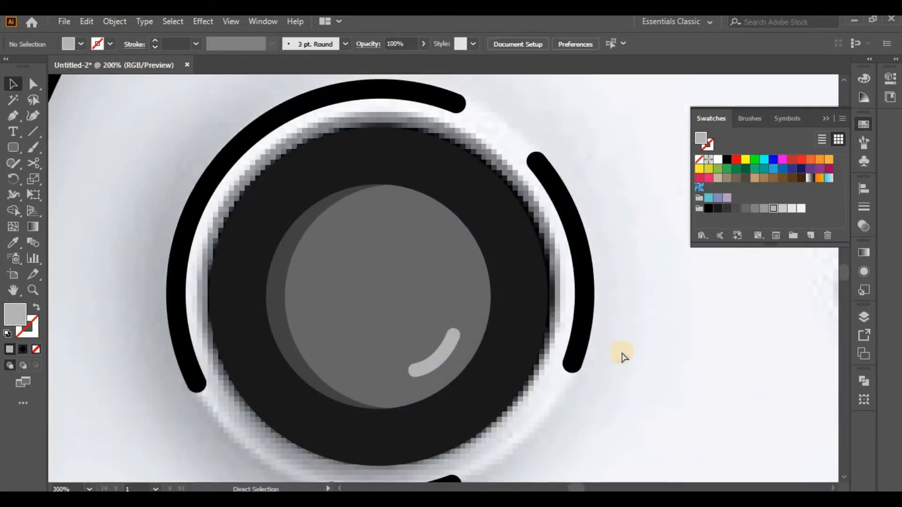
Step: Draw a circle from its centre that exactly covers the round Xbox logo button
key("ctrl+minus")
key("ctrl+minus")
key("ctrl+minus")
key("ctrl+minus")
key("ctrl+plus")
left_click_drag(488, 154, 367, 364)
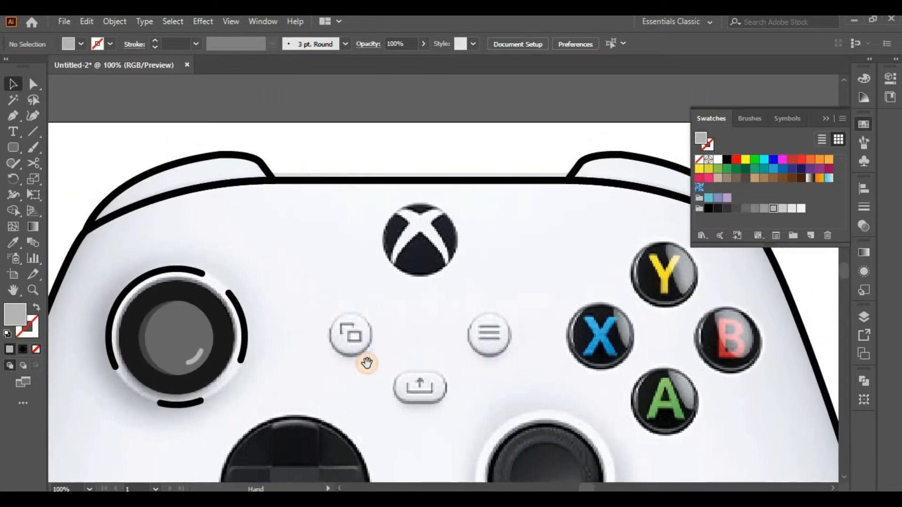
key("ctrl+plus")
key("ctrl+plus")
key("ctrl+plus")
left_click_drag(409, 343, 415, 412)
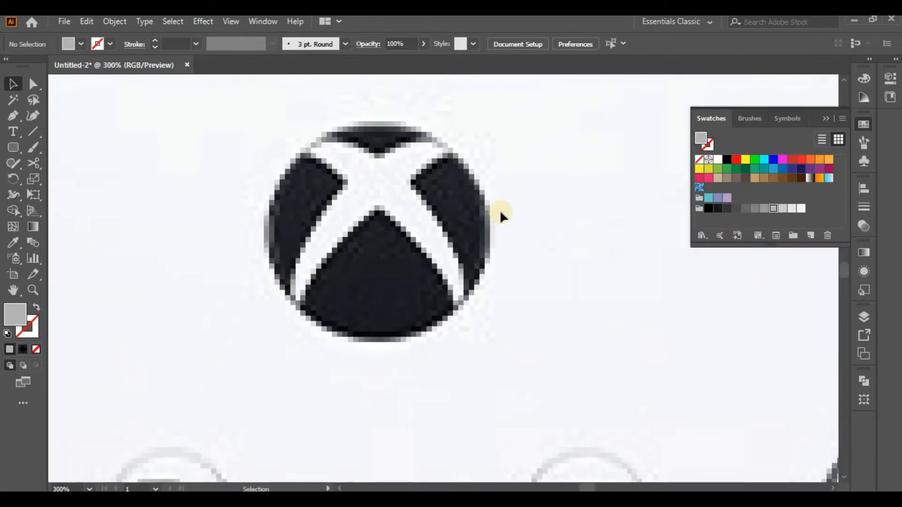
key("l")
left_click_drag(384, 233, 468, 344)
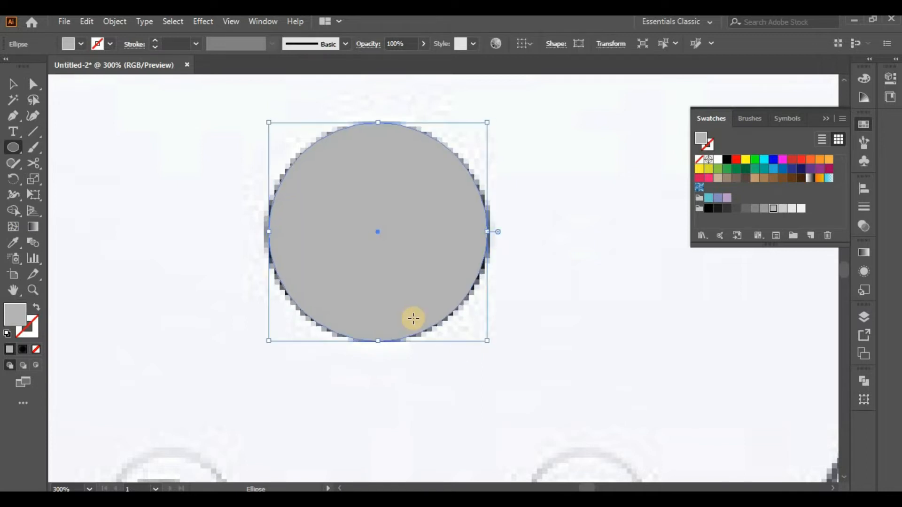
Step: Turn the logo circle into an unfilled outline with a dark 1 pt stroke
left_click(717, 209)
left_click(45, 310)
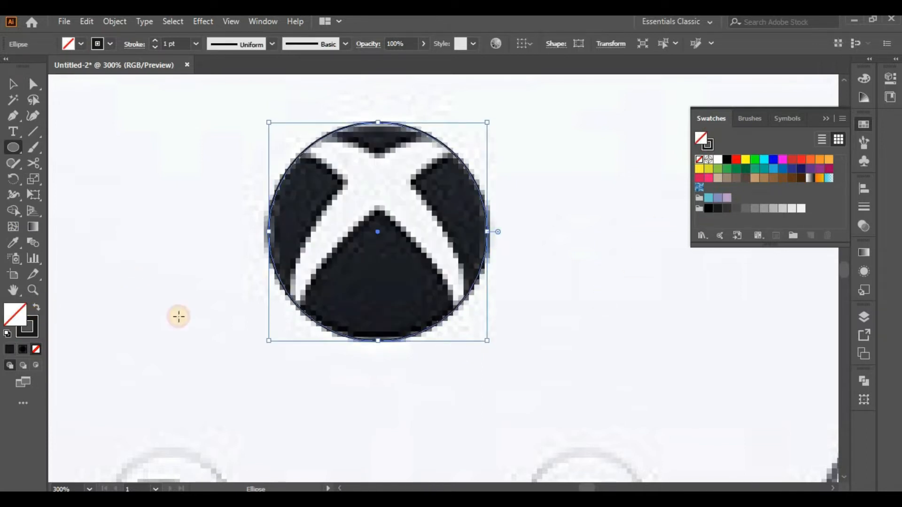
left_click(15, 84)
left_click(228, 237)
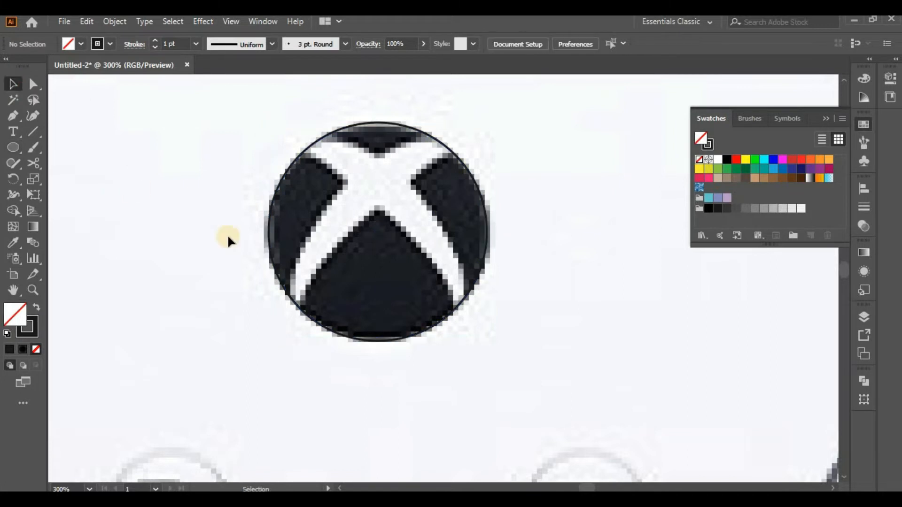
Step: Fill the logo circle with a medium grey swatch and lower its opacity to 46%
left_click(271, 266)
left_click(753, 210)
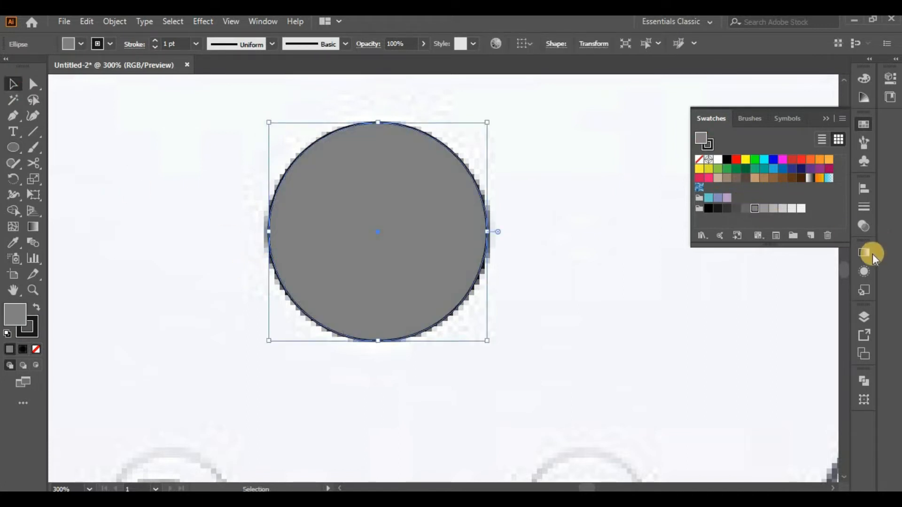
left_click(863, 227)
left_click(755, 204)
left_click(830, 203)
left_click_drag(799, 218, 803, 219)
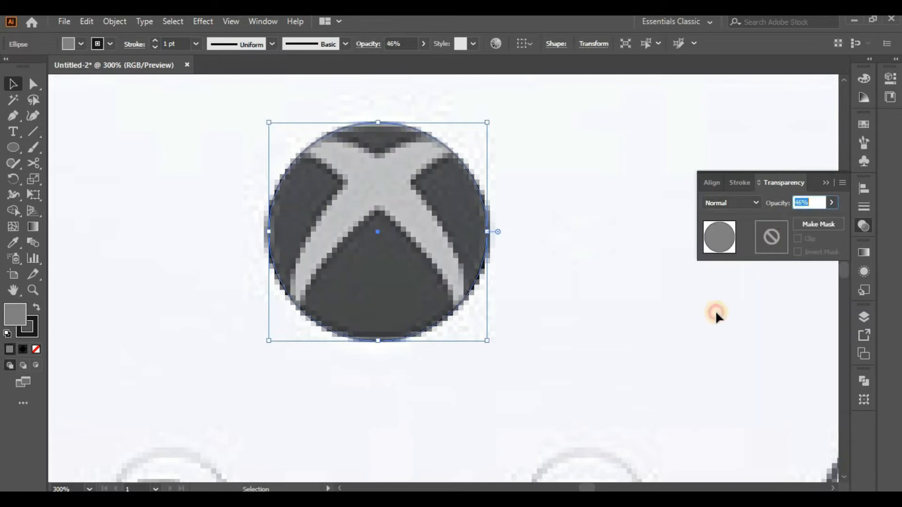
left_click(642, 326)
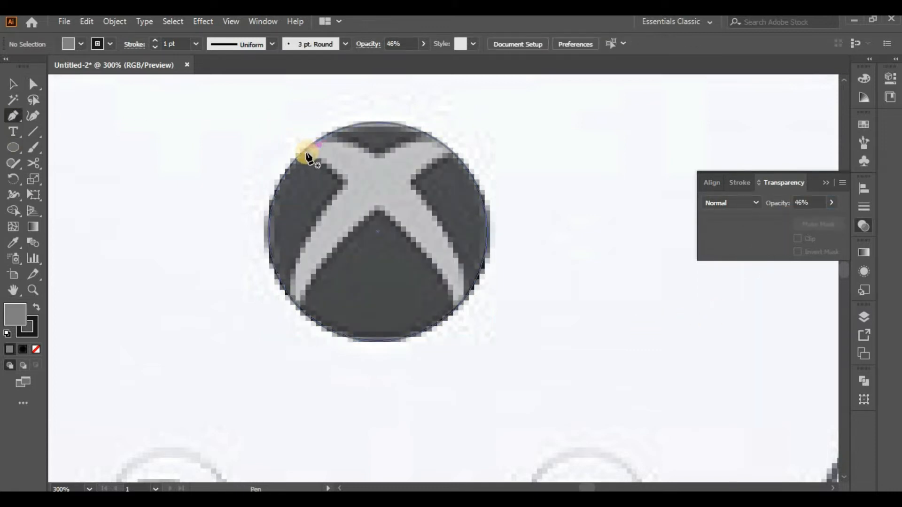
Step: Draw an unfilled curved diagonal from the upper-left to the lower-right end of the logo's X with the Pen tool
left_click(318, 167)
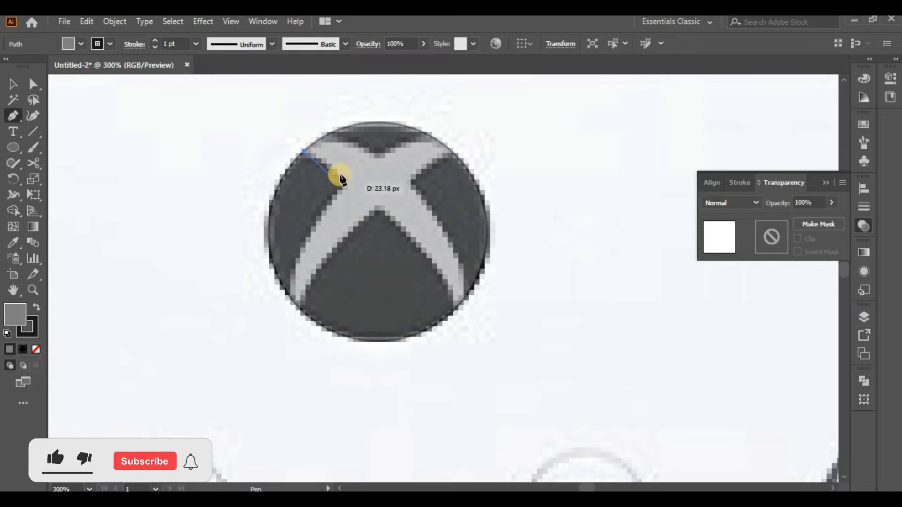
key("ctrl+z")
left_click(313, 145)
left_click(414, 182)
left_click(465, 298)
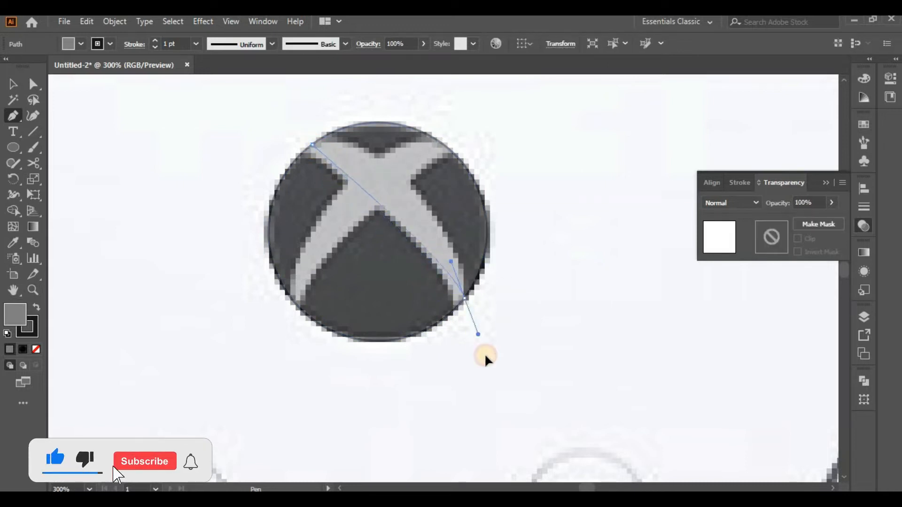
left_click(465, 298)
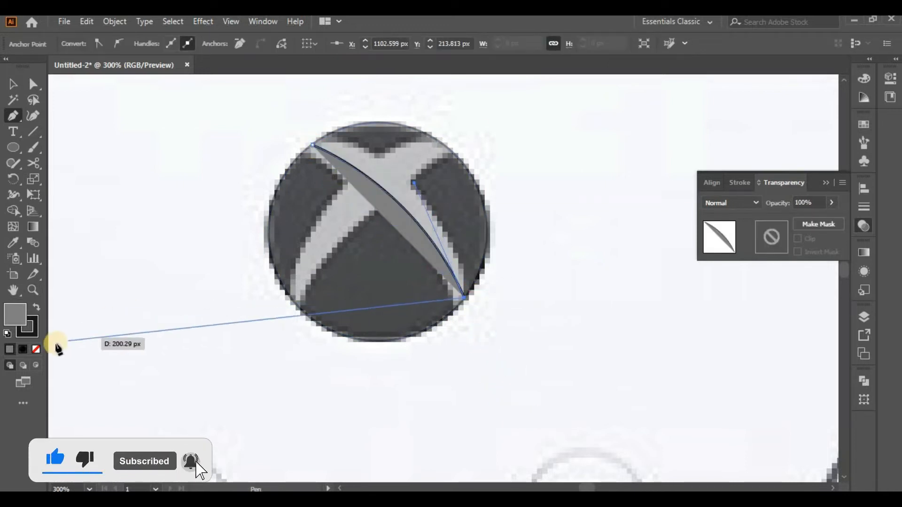
left_click(34, 349)
left_click(12, 84)
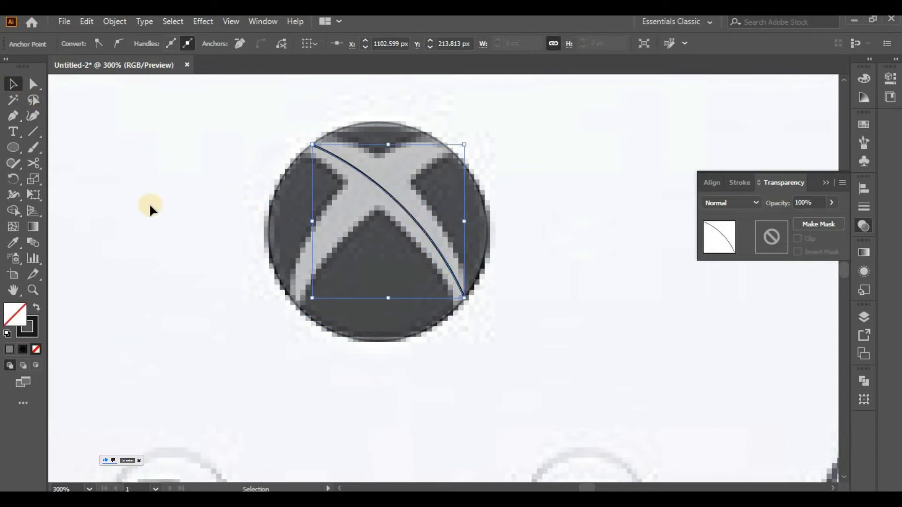
left_click(187, 129)
Step: Thicken the diagonal curve's stroke to 7 pt and apply the width profile that tapers at both ends
left_click(376, 185)
left_click(155, 40)
left_click(155, 40)
left_click(155, 40)
left_click(155, 40)
left_click(155, 40)
left_click(155, 40)
left_click(230, 45)
left_click(235, 85)
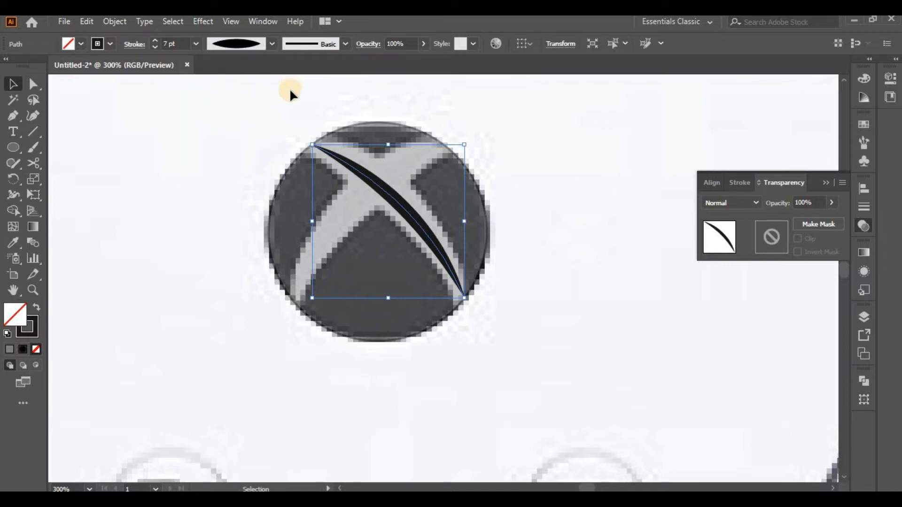
Step: Increase the tapered diagonal's stroke weight to 18 pt
left_click(155, 39)
left_click(154, 39)
left_click(155, 39)
left_click(154, 40)
left_click(155, 39)
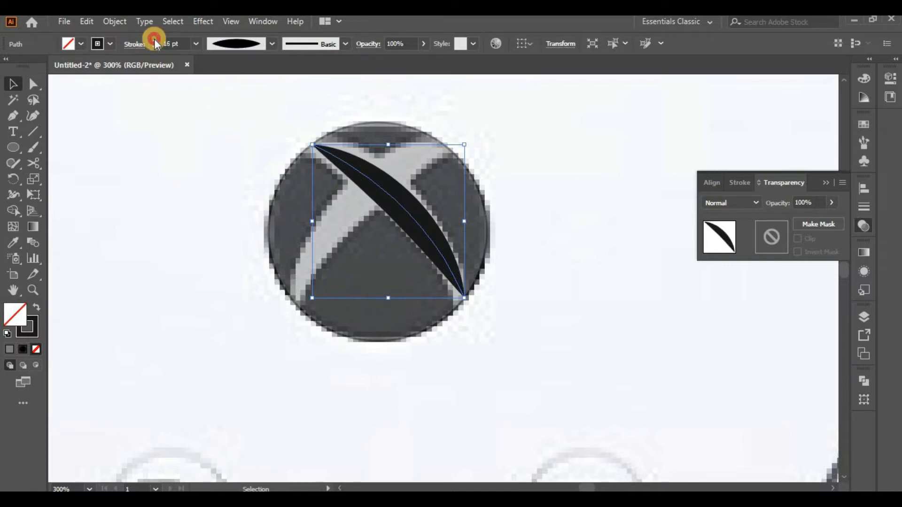
left_click(154, 40)
left_click(155, 40)
left_click(226, 41)
left_click(230, 40)
left_click(229, 40)
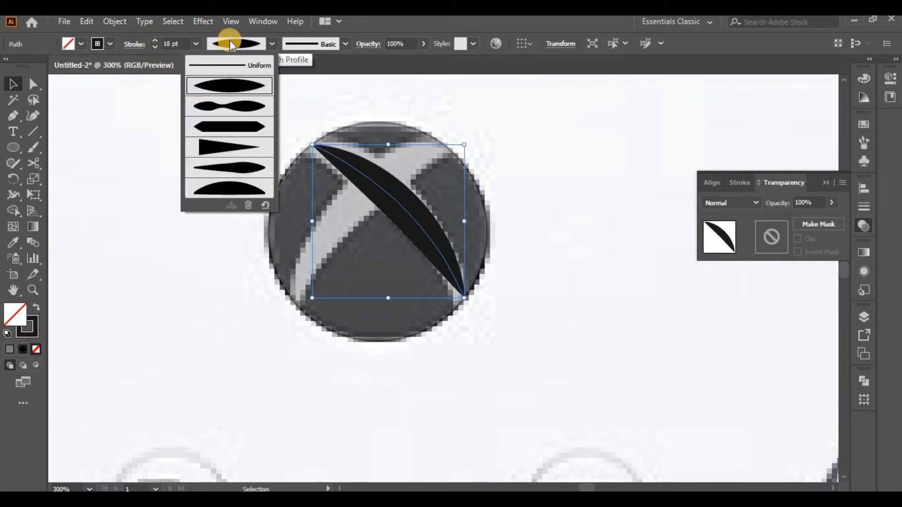
left_click(230, 40)
left_click(155, 40)
left_click(155, 40)
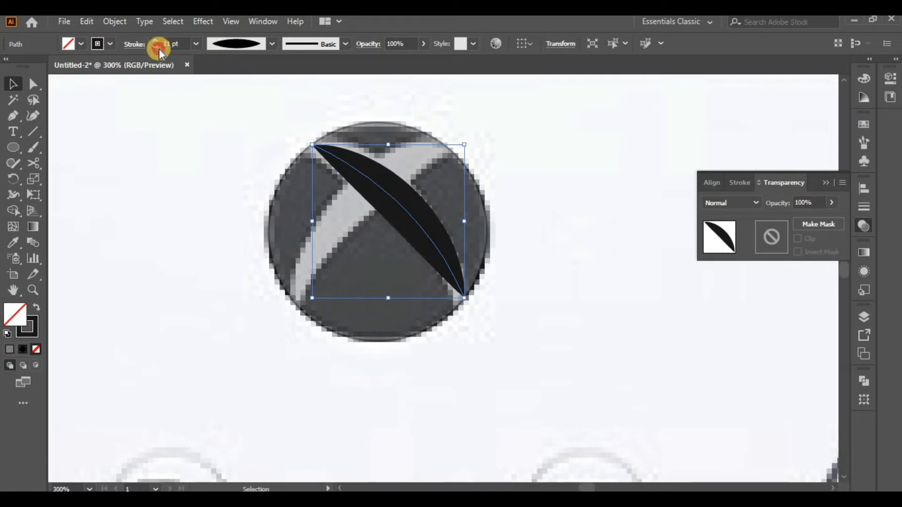
left_click(159, 48)
left_click(158, 49)
left_click(159, 49)
Step: Narrow the middle of the tapered diagonal with the Width tool to a maximum of about 14.4 pt
left_click(16, 200)
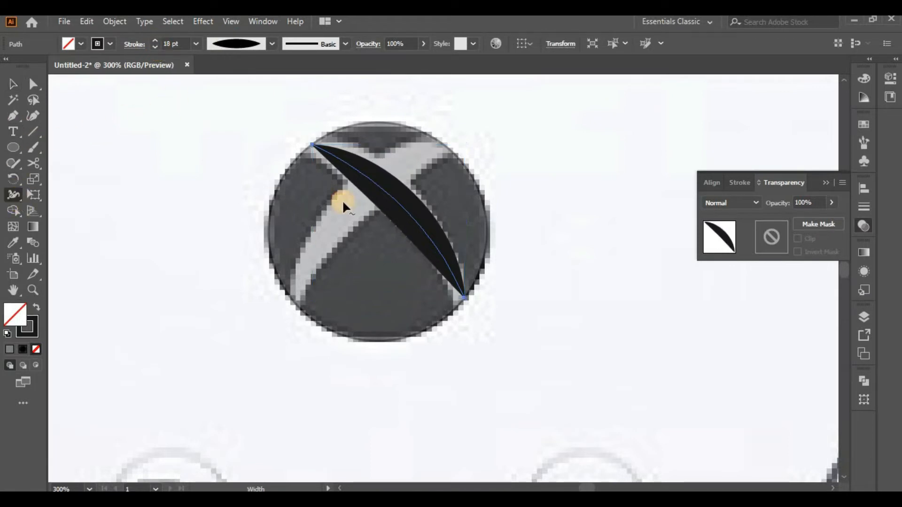
mouse_move(401, 208)
left_mouse_down()
mouse_move(400, 216)
mouse_move(405, 203)
mouse_move(384, 188)
mouse_move(399, 179)
mouse_move(390, 194)
mouse_move(379, 191)
left_mouse_up()
key("ctrl+z")
left_click(388, 190)
key("ctrl+z")
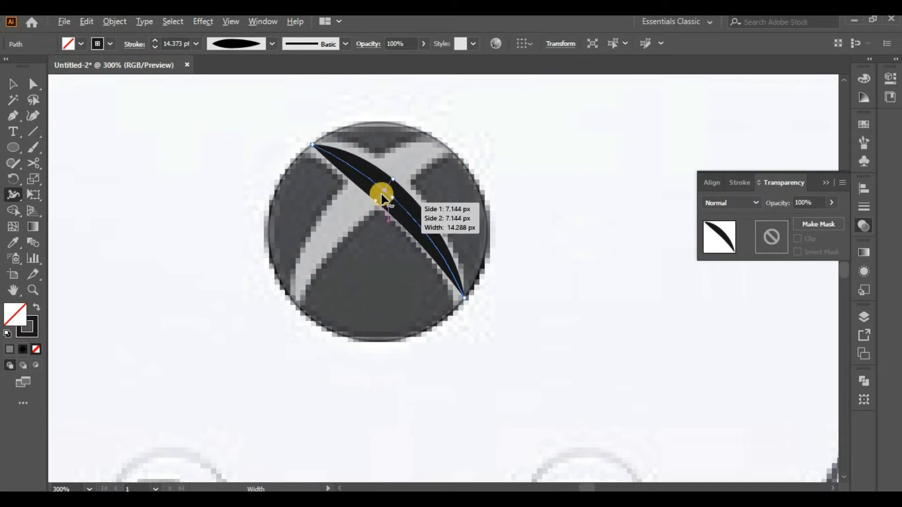
left_click_drag(389, 189, 400, 188)
key("ctrl+z")
left_click(13, 84)
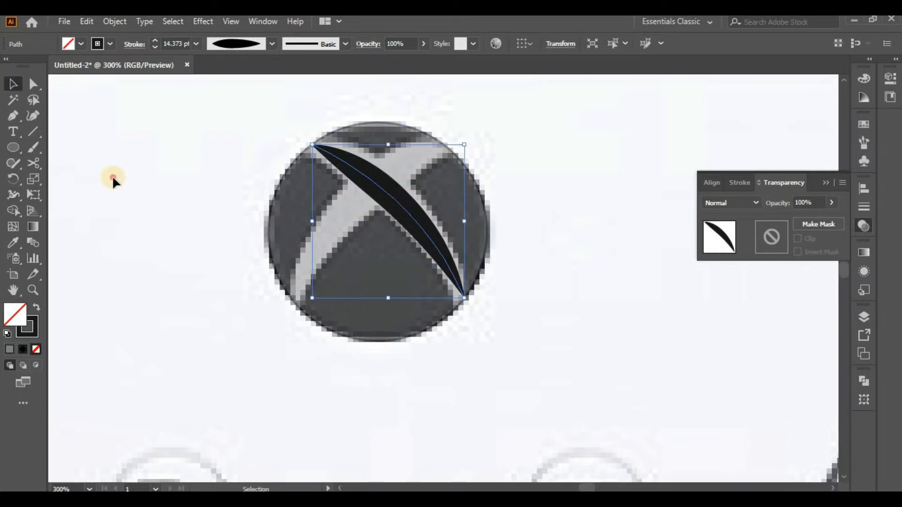
left_click(112, 177)
Step: Copy the tapered diagonal and paste the duplicate directly over the original
left_click(384, 202)
left_click(86, 21)
left_click(107, 85)
left_click(82, 22)
left_click(140, 120)
Step: Reflect the pasted diagonal across the vertical axis and shift it horizontally to form the logo's symmetrical X
right_click(399, 192)
mouse_move(528, 403)
left_click(565, 336)
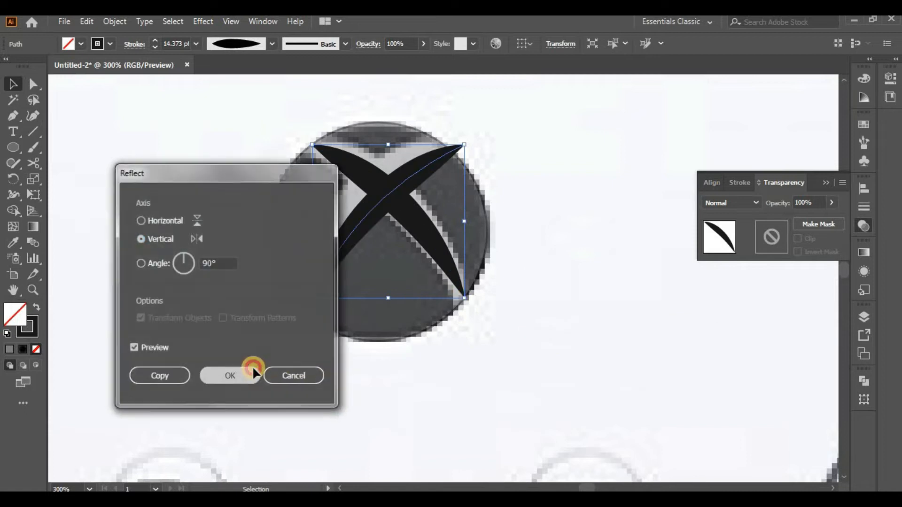
left_click(252, 372)
left_click_drag(383, 202, 362, 202)
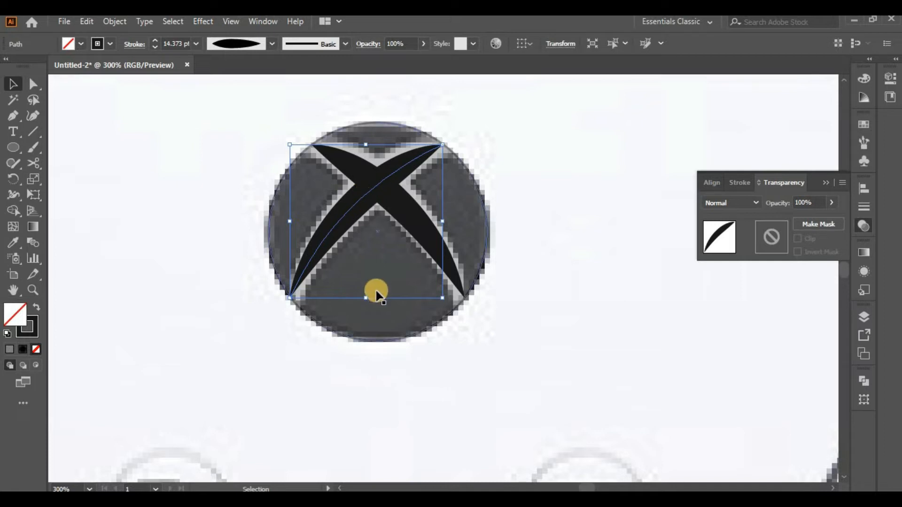
Step: Color both tapered diagonals of the logo's X white and expand their appearance into filled shapes
left_click(420, 241, "shift")
left_click(27, 330)
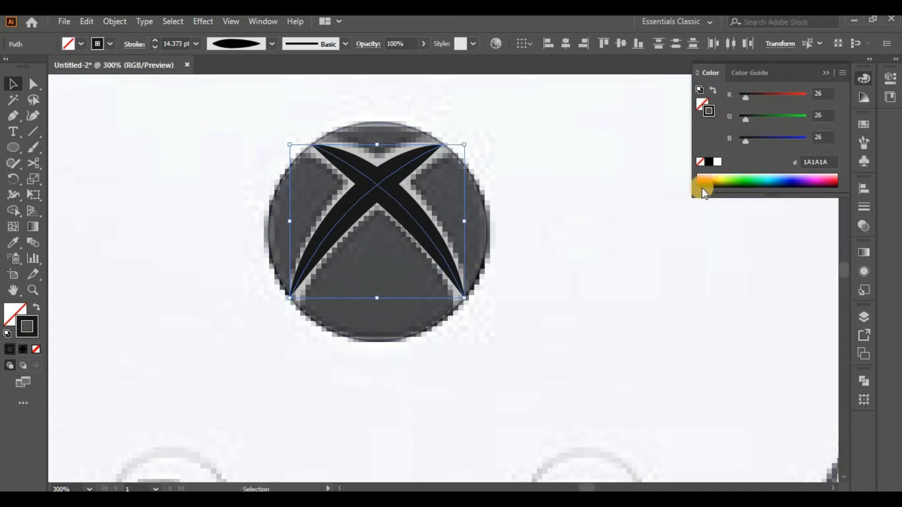
left_click(719, 162)
left_click(114, 22)
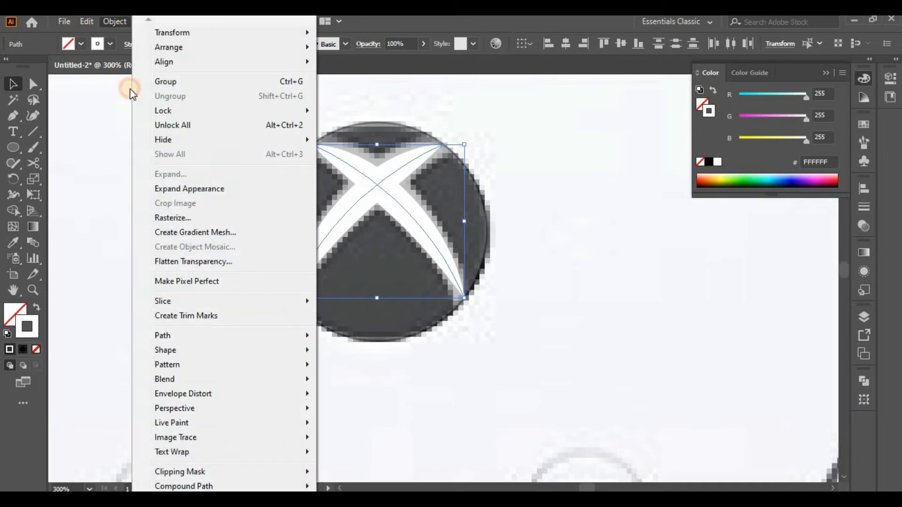
left_click(200, 193)
left_click(191, 262)
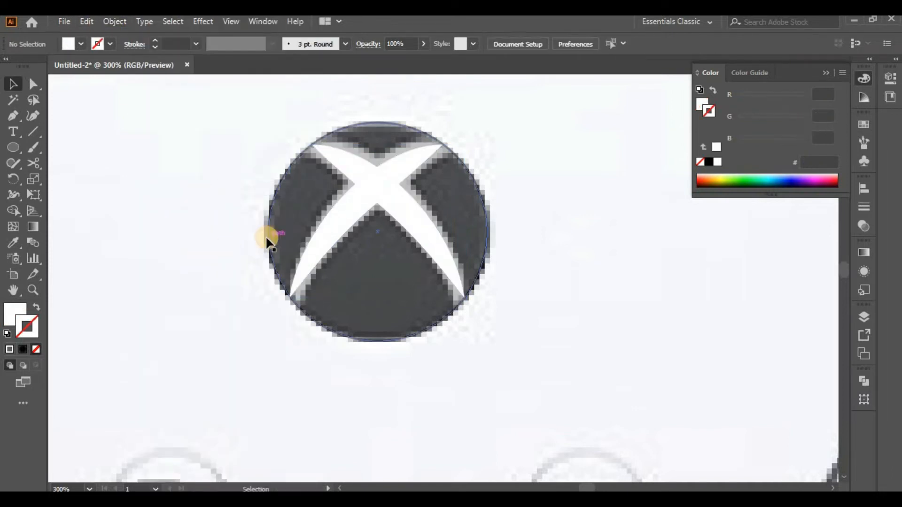
Step: Raise the opacity of the circle behind the X to 100%
left_click(269, 235)
left_click(15, 310)
left_click(37, 348)
key("x")
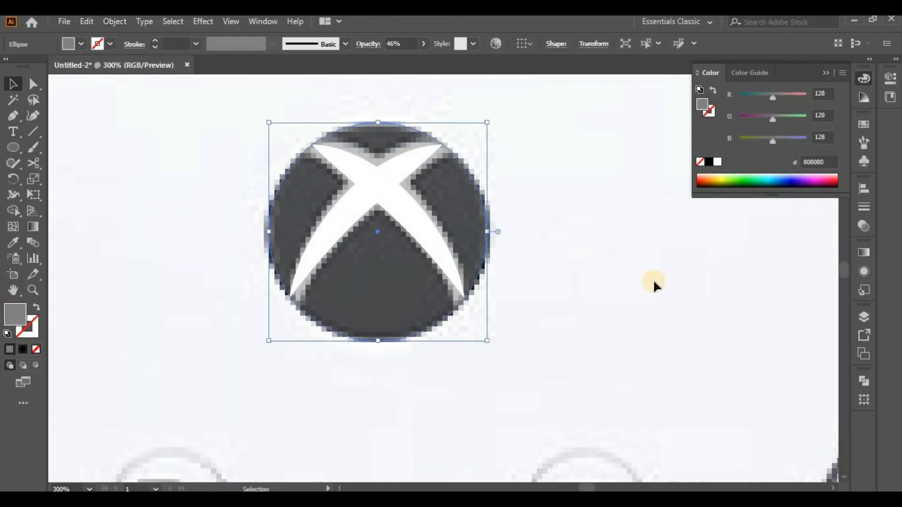
left_click(865, 226)
left_click(747, 203)
left_click(831, 203)
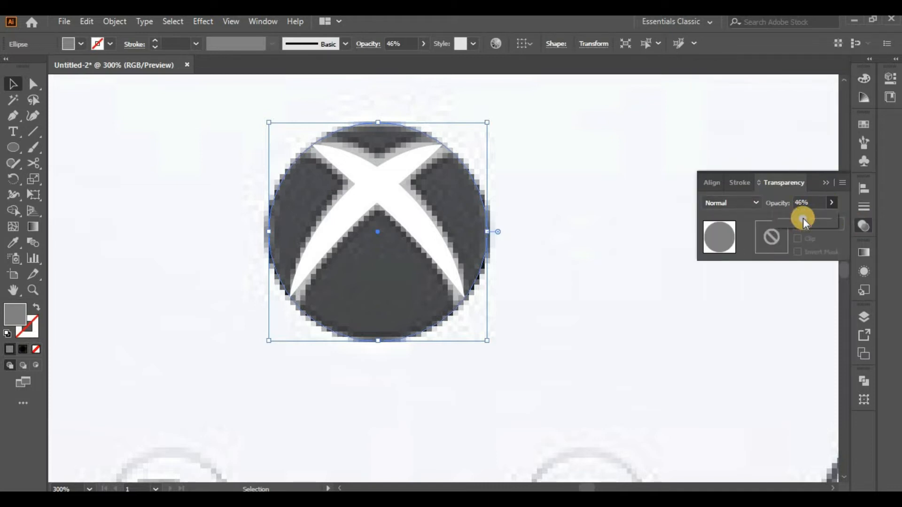
left_click_drag(802, 219, 831, 219)
Step: Fill the logo circle with pure black (000000)
double_click(14, 312)
left_click_drag(385, 306, 342, 362)
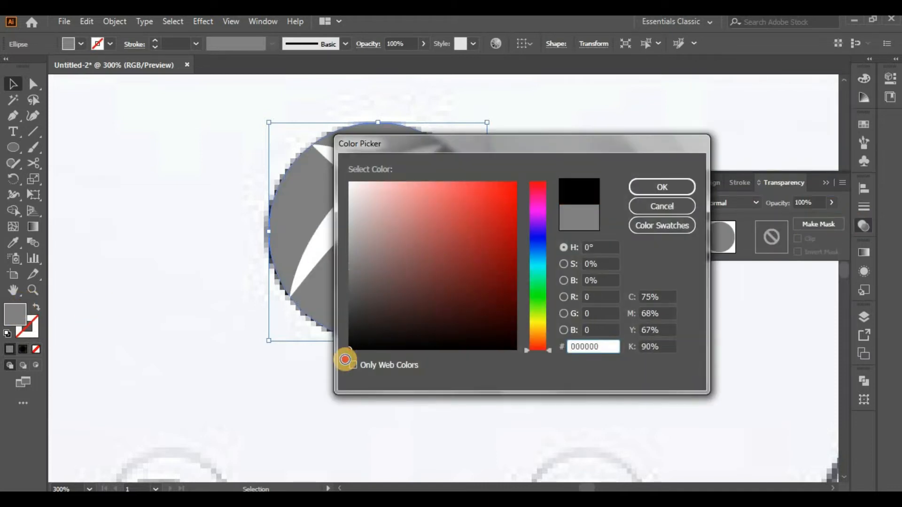
left_click(861, 223)
left_click(631, 263)
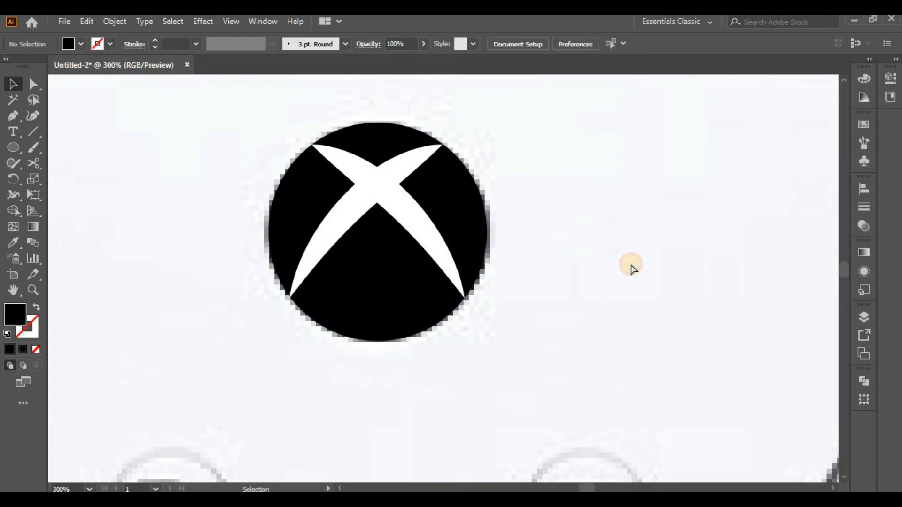
Step: Recolor both halves of the logo's X with a mid-light grey swatch from the greys group
key("ctrl+minus")
key("ctrl+minus")
key("ctrl+minus")
key("ctrl+plus")
key("ctrl+plus")
key("ctrl+minus")
left_click(422, 250)
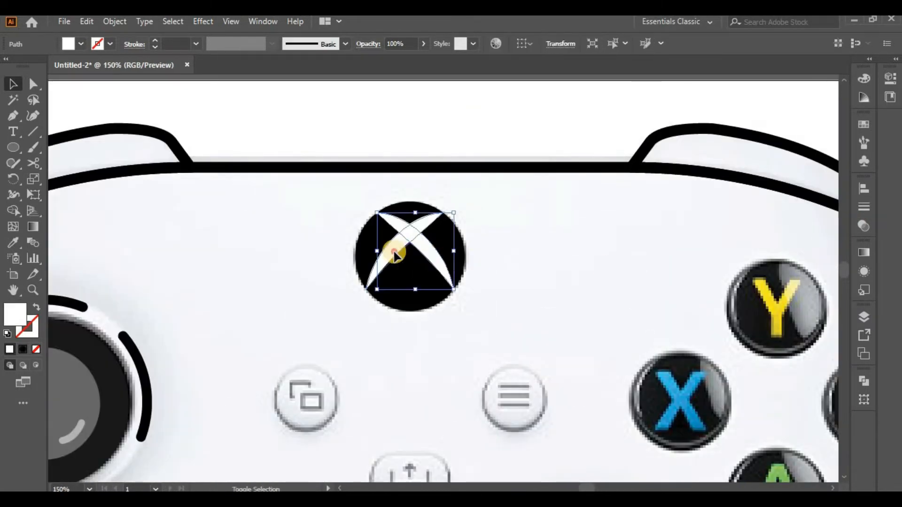
left_click(865, 174)
left_click(788, 207)
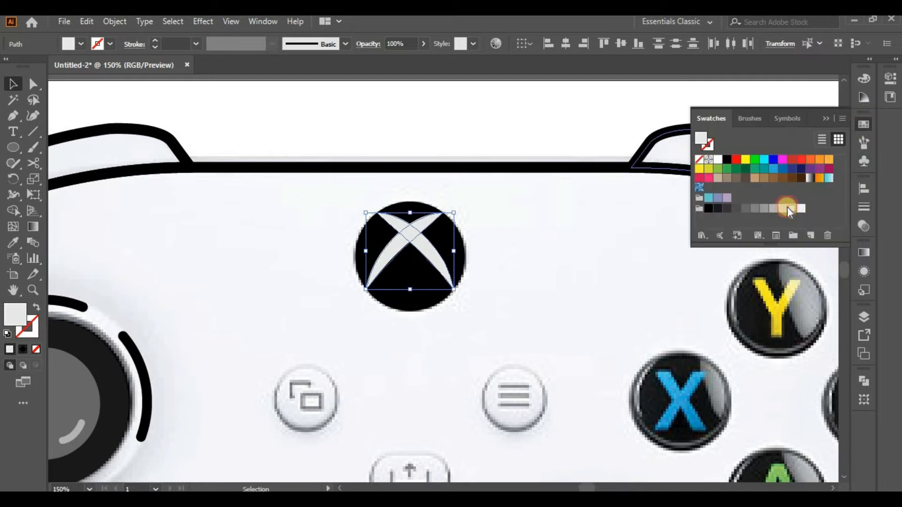
left_click(775, 209)
left_click(572, 254)
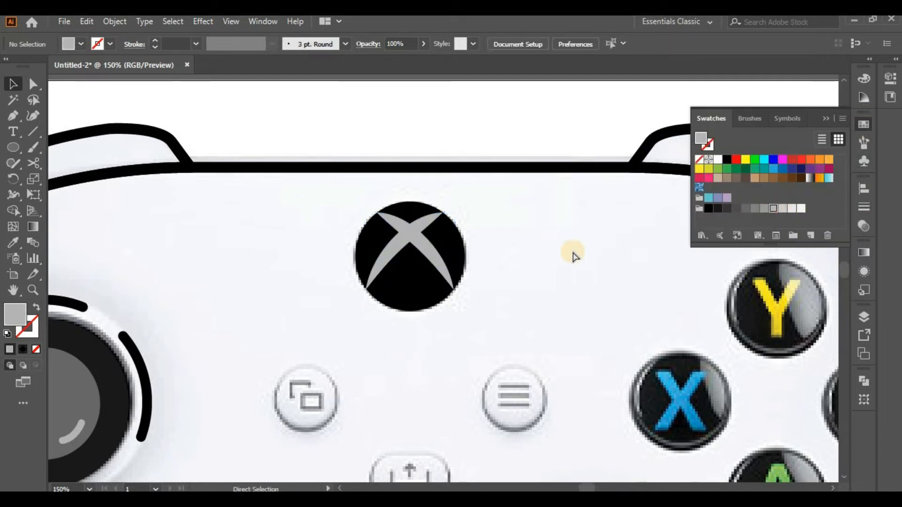
Step: Add a black stroke to the dark outer ring of the left thumbstick
left_click_drag(479, 305, 500, 150)
left_click_drag(399, 264, 404, 392)
key("ctrl+minus")
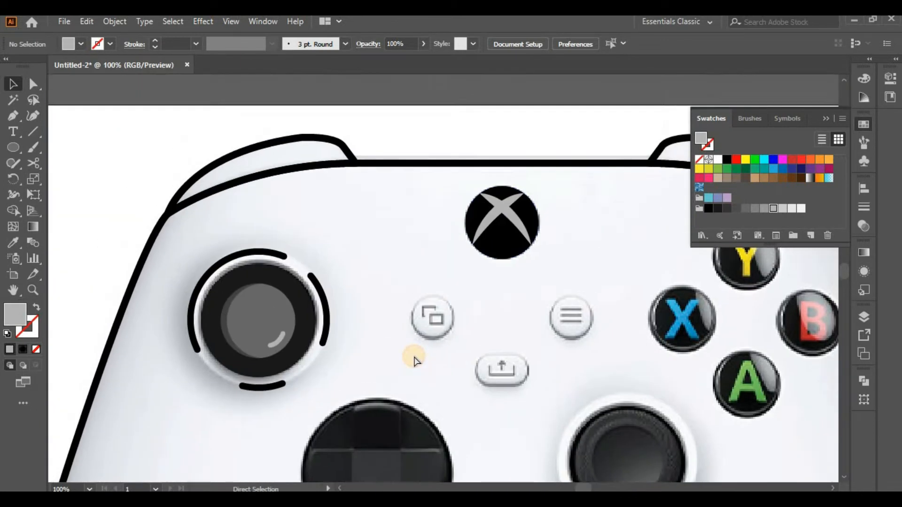
key("ctrl+plus")
key("ctrl+plus")
left_click_drag(545, 240, 759, 106)
left_click(383, 257)
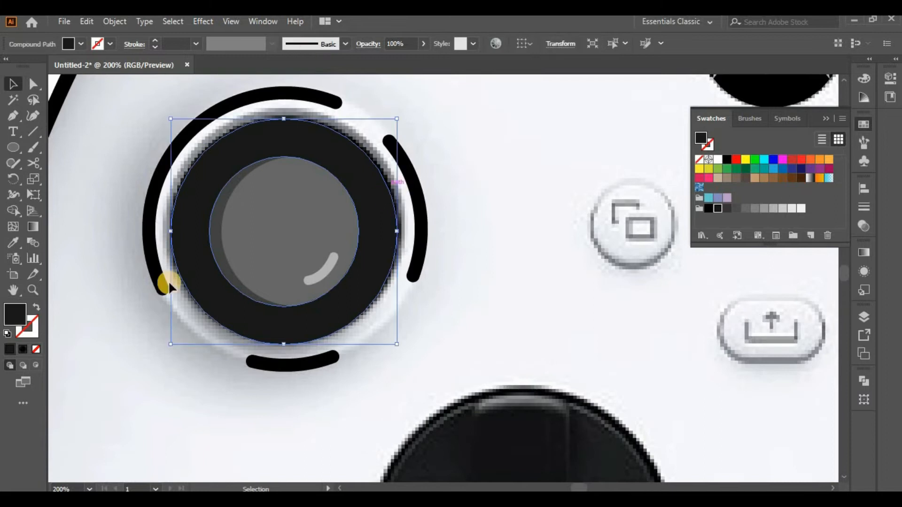
left_click(21, 329)
left_click(865, 133)
left_click(728, 160)
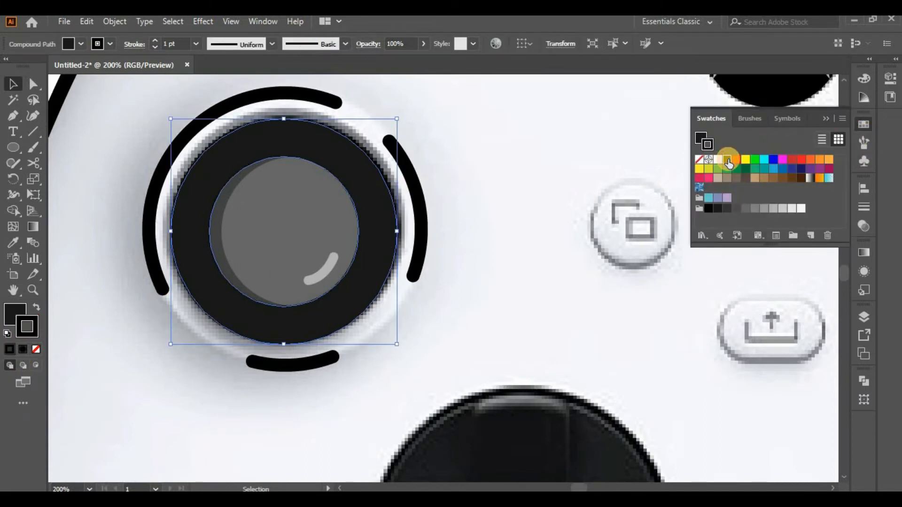
Step: Increase the thumbstick ring's stroke weight to 5 pt
left_click(155, 40)
left_click(155, 41)
left_click(155, 40)
left_click(155, 41)
left_click(534, 325)
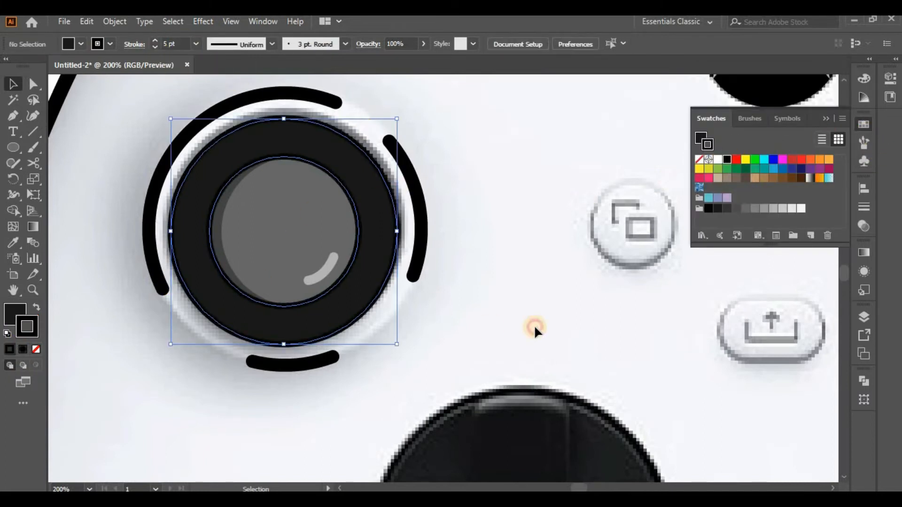
Step: Apply the near-black 1A1A1A swatch as the thumbstick ring's fill and set its stroke weight to 3 pt
left_click(381, 258)
left_click(23, 308)
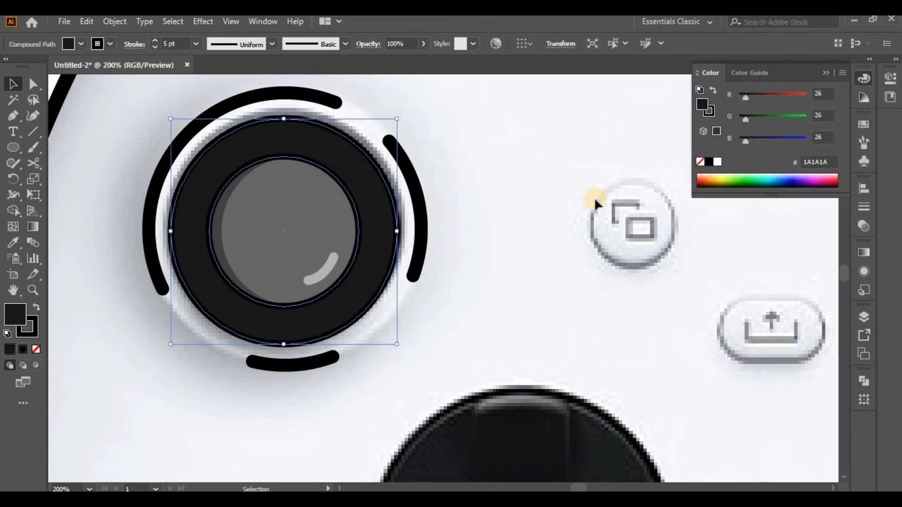
left_click(862, 136)
left_click(727, 209)
left_click(718, 208)
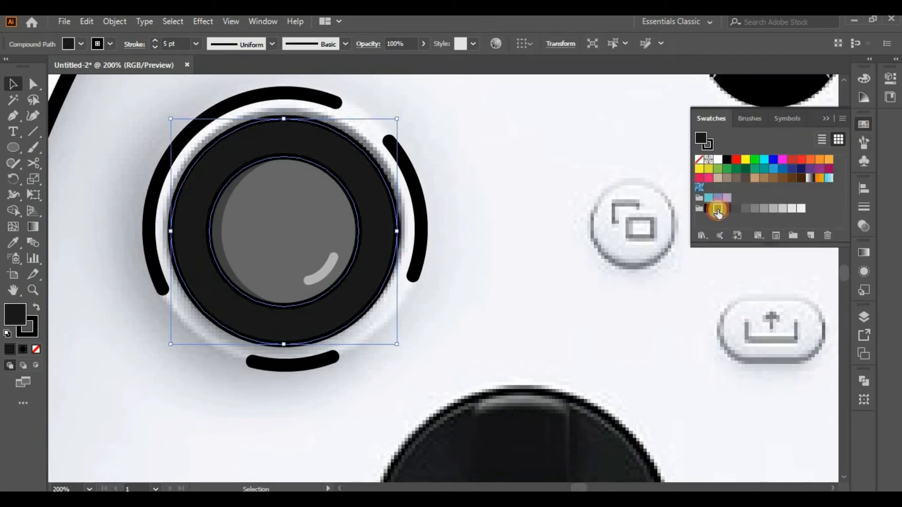
left_click(156, 47)
left_click(156, 47)
left_click(475, 329)
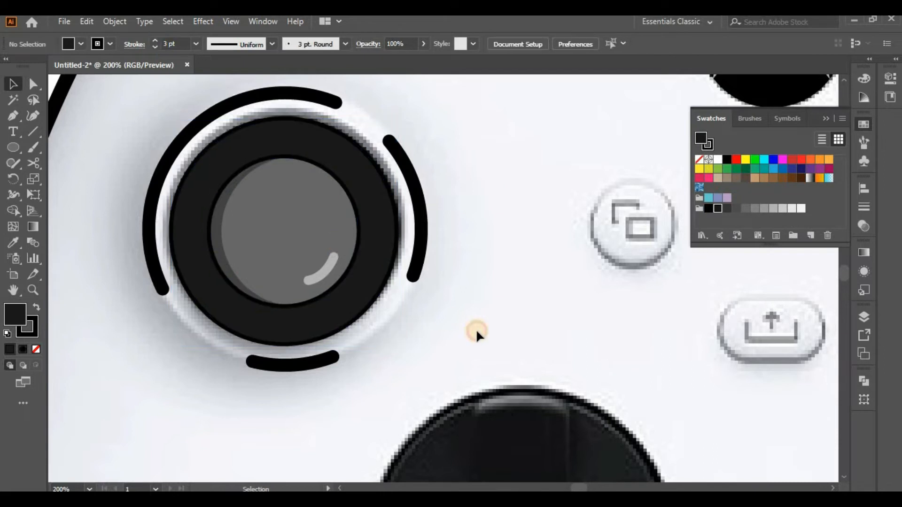
Step: Draw a circle with no fill and a 3 pt black stroke around the button with the overlapping squares icon
scroll(481, 325, "down", 3)
scroll(503, 342, "up", 3)
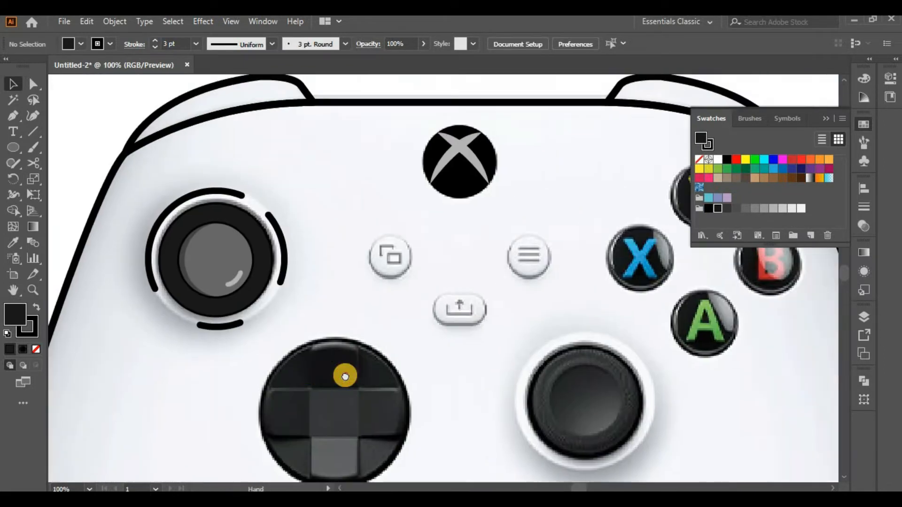
key("ctrl+plus")
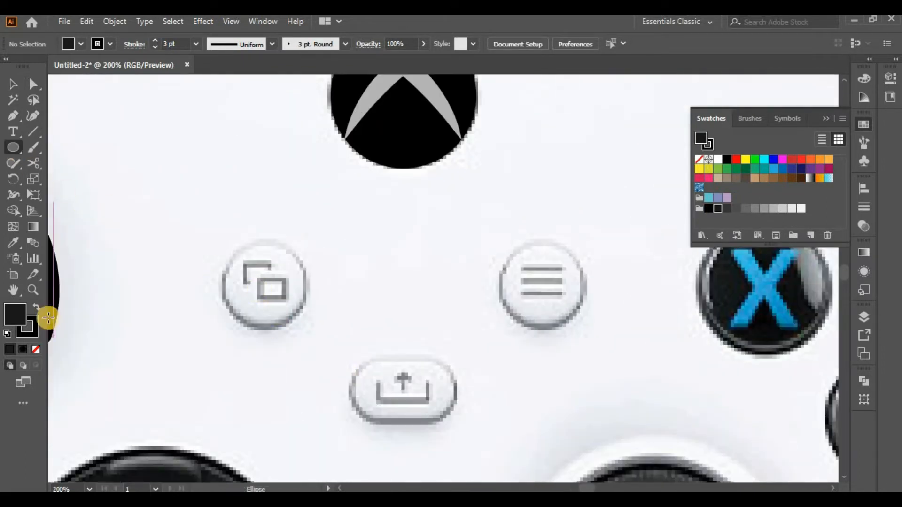
key("slash")
left_click_drag(264, 286, 287, 329)
Step: Trace the partial rear square of the overlapping squares icon as an open path with the Pen tool
key("p")
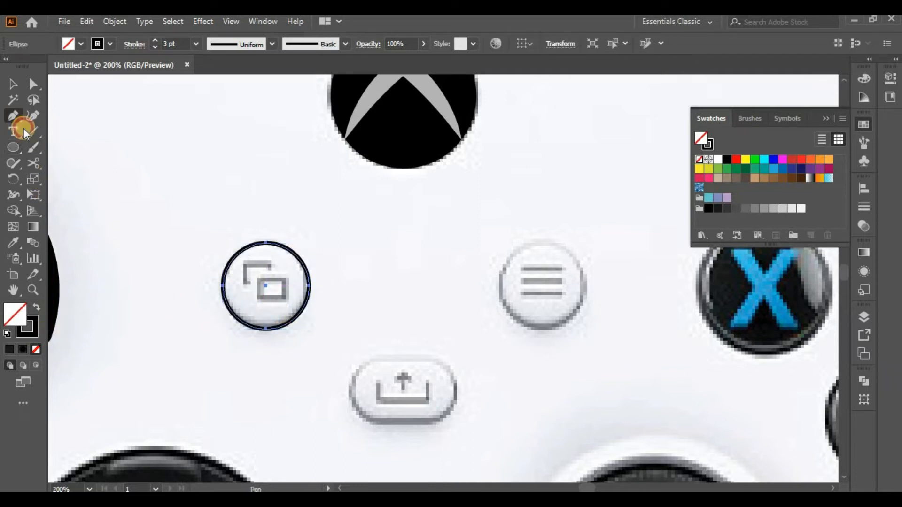
left_click_drag(249, 284, 245, 285)
left_click(250, 284)
left_click(245, 283)
left_click(245, 263)
left_click(270, 264)
left_click(13, 83)
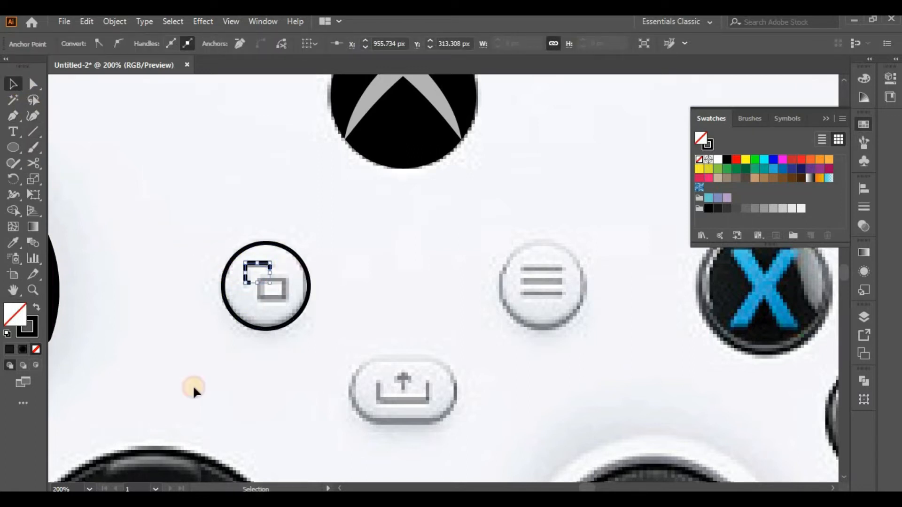
Step: Give the icon's open rear-square path round caps and round corners
left_click(193, 386)
left_click(243, 281)
left_click(133, 45)
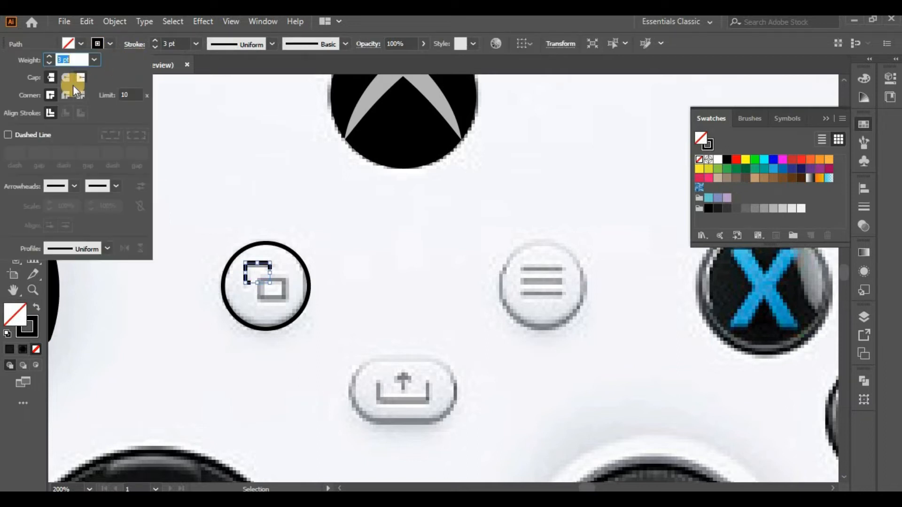
left_click(176, 291)
Step: Trace the front rectangle of the overlapping squares icon as a closed path with the Pen tool
left_click(14, 116)
left_click(258, 281)
left_click(257, 298)
left_click(285, 298)
left_click(285, 280)
left_click(258, 280)
left_click(13, 84)
left_click(119, 236)
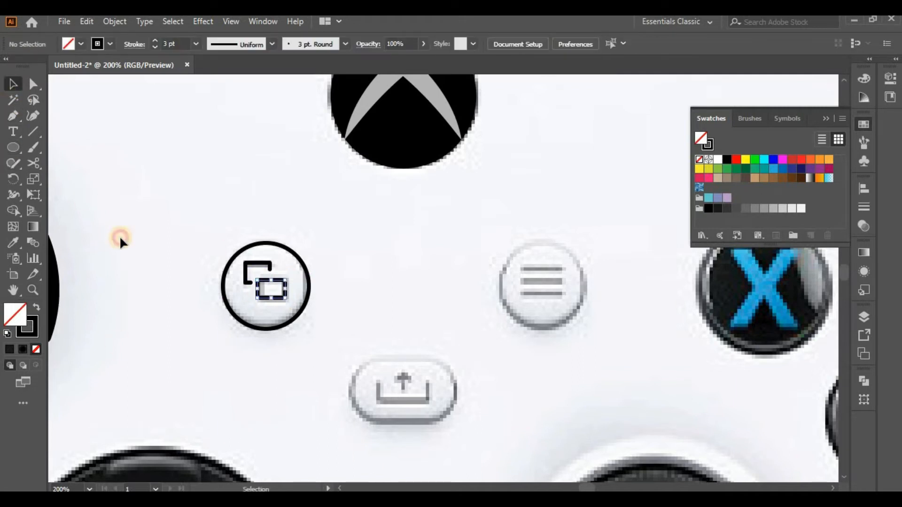
Step: Duplicate the round button outline horizontally onto the button with the three-line menu icon
left_click_drag(413, 330, 276, 295)
left_click_drag(162, 285, 436, 292)
left_click_drag(435, 286, 435, 286)
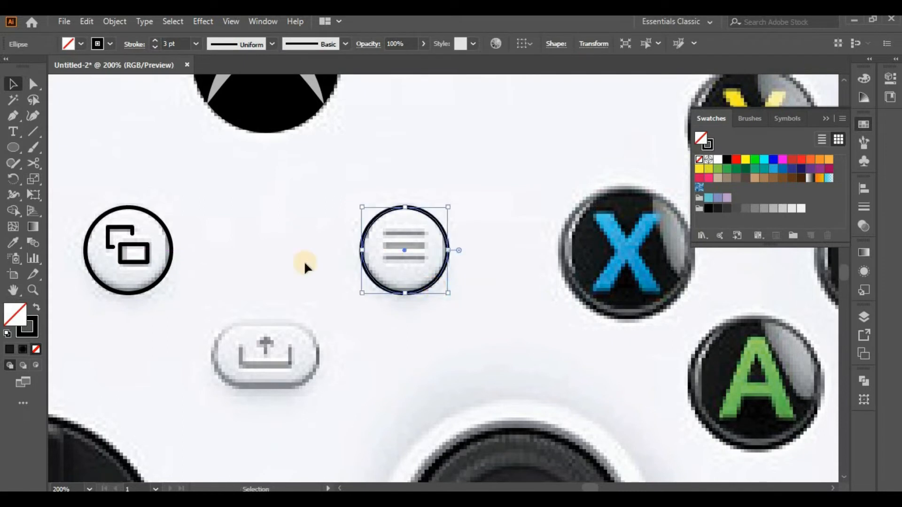
Step: Draw the menu icon's top line with the Pen tool and copy it downward twice to make three evenly spaced bars
left_click(19, 117)
left_click(385, 233)
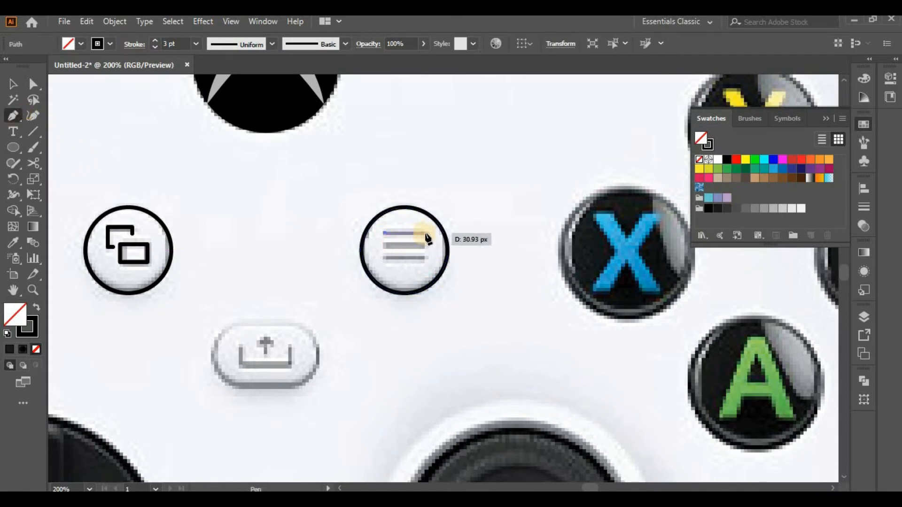
left_click(424, 233)
left_click(11, 85)
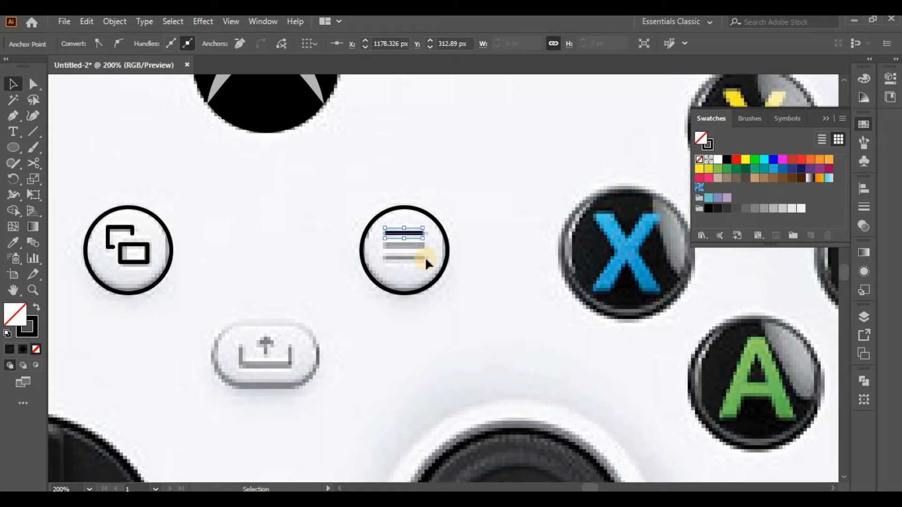
left_click_drag(409, 232, 412, 244)
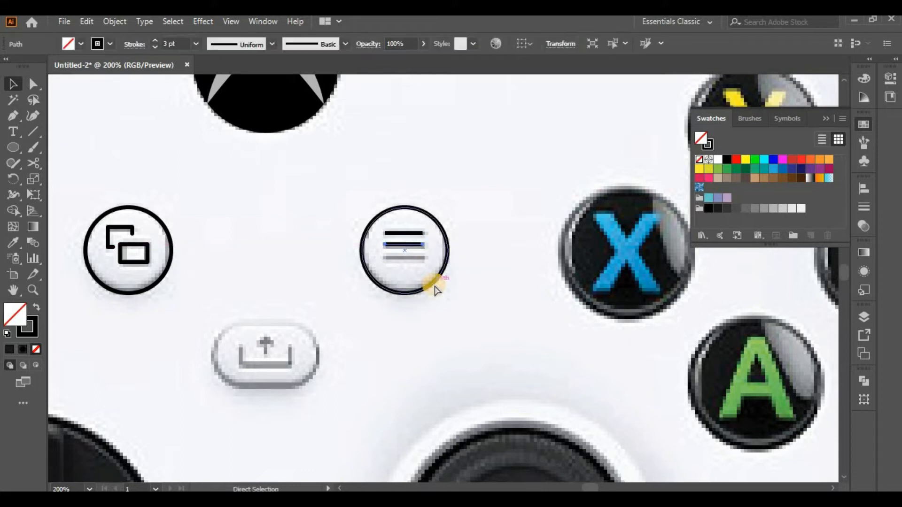
key("ctrl+d")
left_click(308, 332)
Step: Draw a rectangle over the share button and fully round its corners to match the pill shape
left_click_drag(113, 323, 162, 229)
left_click_drag(13, 146, 66, 147)
left_click_drag(259, 230, 369, 292)
left_click(33, 84)
left_click_drag(358, 242, 329, 259)
Step: Trace the share icon's open tray as a U-shaped path with the Pen tool
left_click(19, 122)
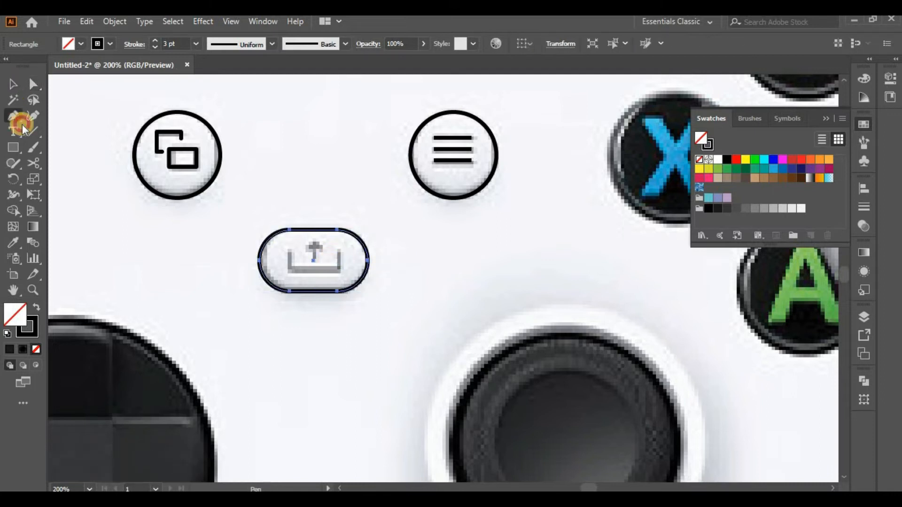
left_click(288, 252)
left_click(288, 270)
left_click(340, 270)
left_click(340, 252)
left_click(13, 85)
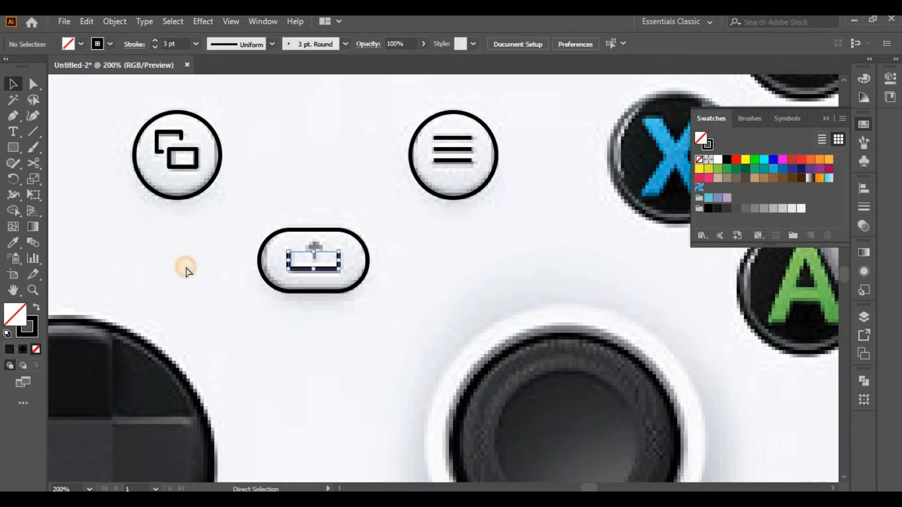
Step: Match the tray path's stroke style to the overlapping squares icon's rectangle with the Eyedropper
key("ctrl+plus")
left_click(253, 264)
left_click(13, 242)
left_click(73, 109)
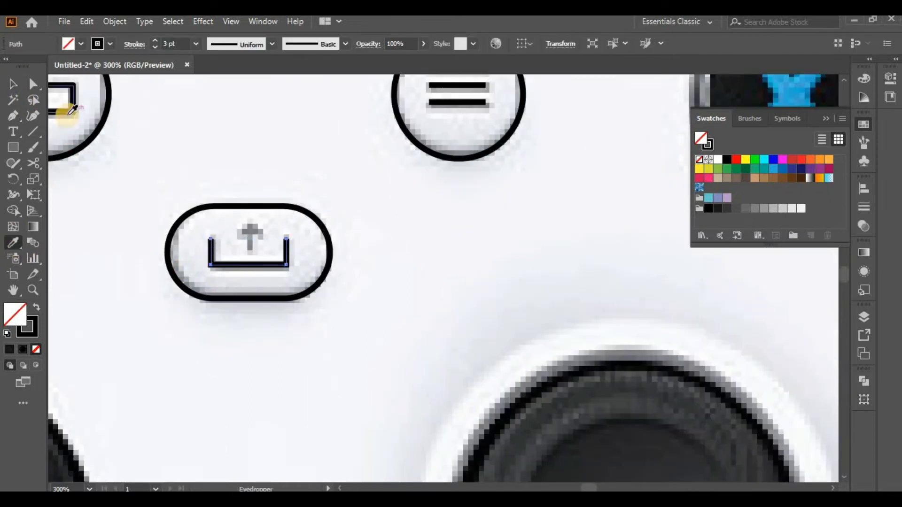
left_click(10, 83)
left_click(257, 157)
Step: Draw one half of the share icon's arrowhead together with its vertical shaft using the Pen tool
key("ctrl+plus")
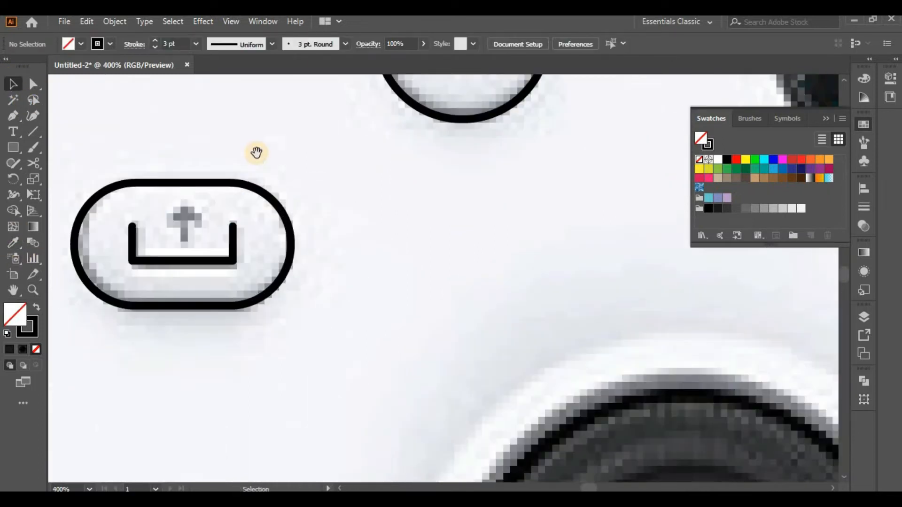
left_click_drag(257, 154, 459, 192)
key("ctrl+plus")
key("ctrl+plus")
left_click(13, 116)
left_click(309, 238)
left_click(327, 217)
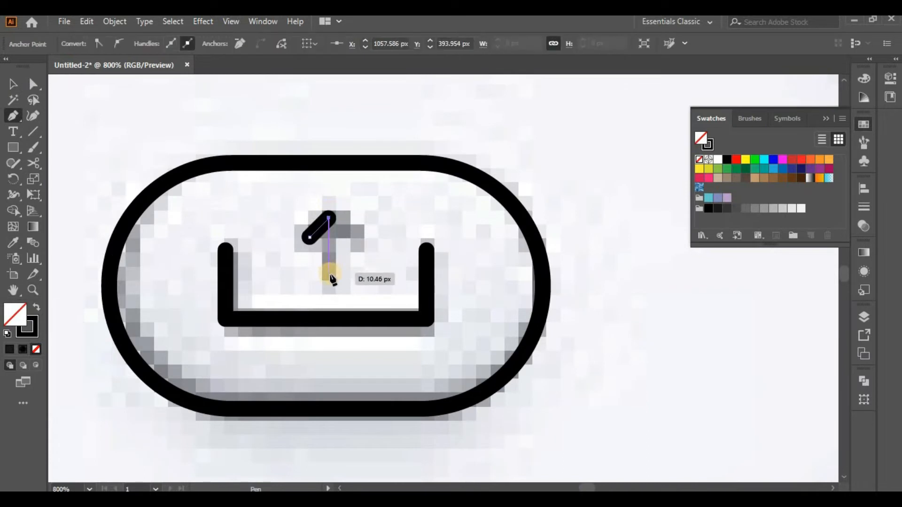
left_click(328, 277)
left_click(14, 84)
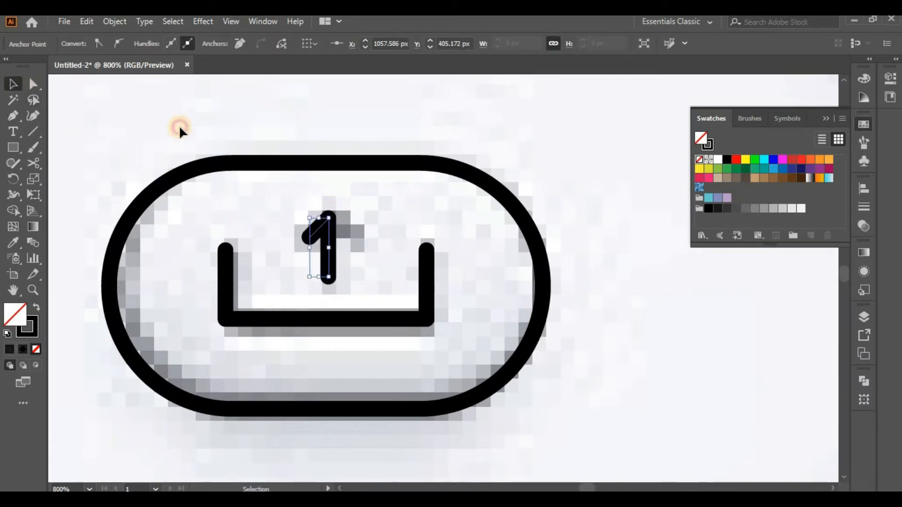
Step: Copy the half-arrow path and paste the duplicate directly in front of it
left_click(327, 260)
left_click(85, 21)
left_click(104, 87)
left_click(87, 22)
left_click(105, 115)
Step: Reflect the duplicated half-arrow across the vertical axis and align its shaft with the original to complete the upward arrow
right_click(255, 230)
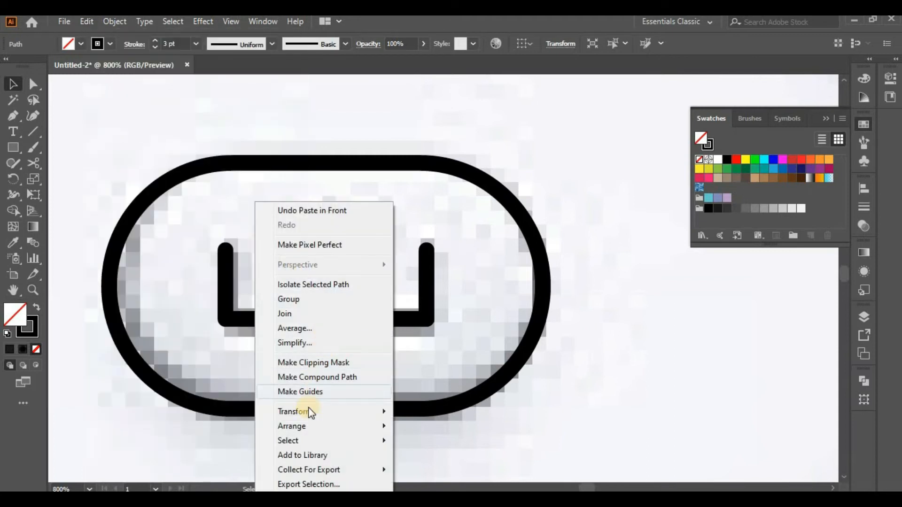
mouse_move(329, 411)
left_click(452, 341)
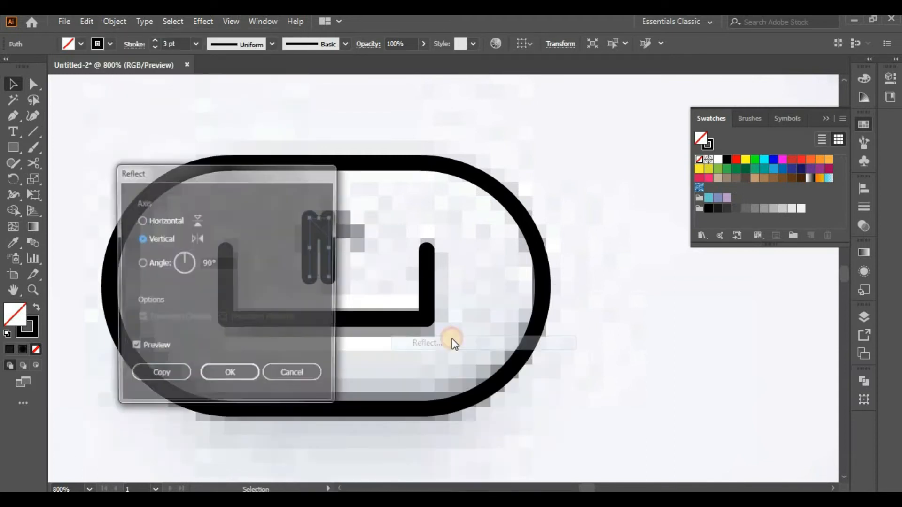
key("Return")
left_click(314, 250)
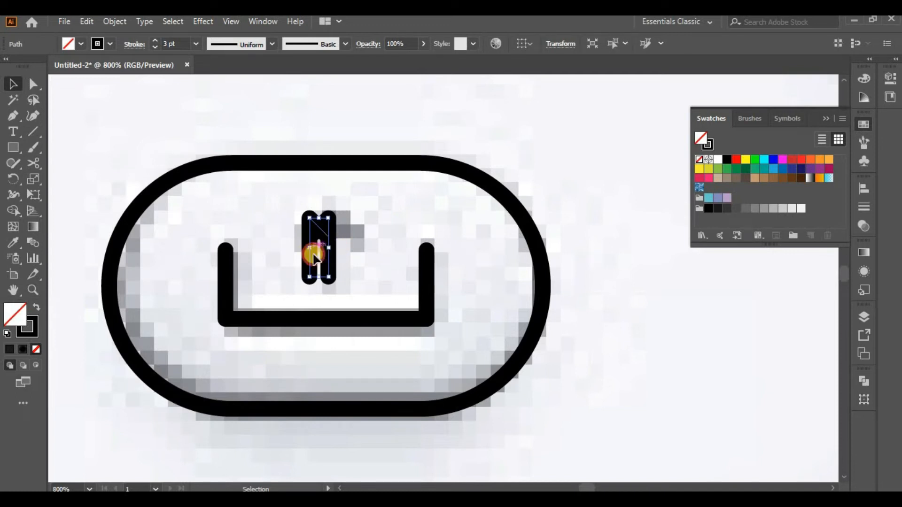
left_click_drag(323, 264, 332, 266)
left_click(472, 263)
Step: Draw a circle over the X button with the Ellipse tool, tracing its outer rim
scroll(475, 270, "down", 5)
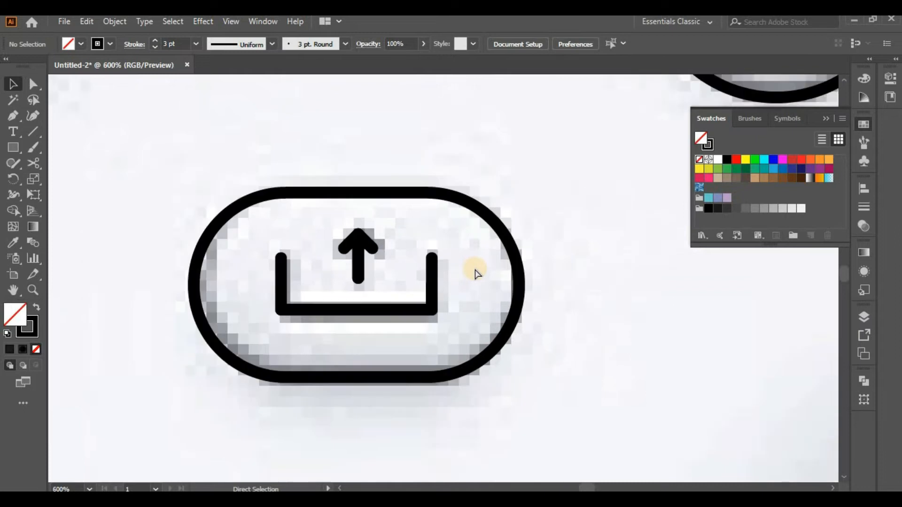
key("ctrl+minus")
left_click_drag(528, 391, 282, 387)
key("ctrl+plus")
key("ctrl+plus")
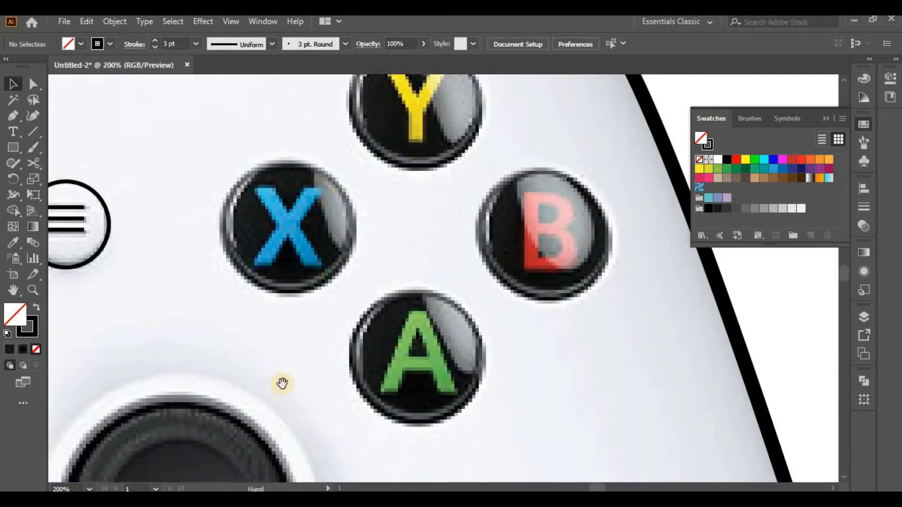
left_click_drag(14, 148, 47, 181)
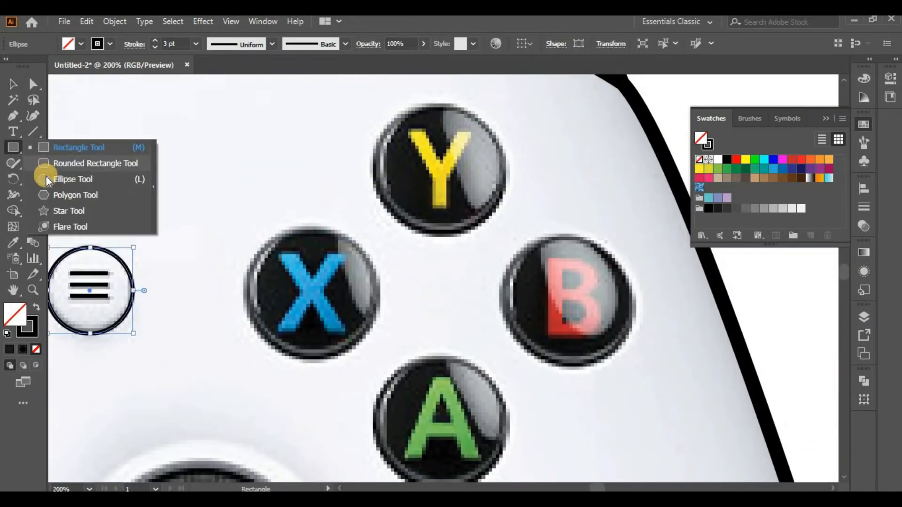
left_click(47, 181)
left_click_drag(314, 291, 342, 355)
left_click(11, 86)
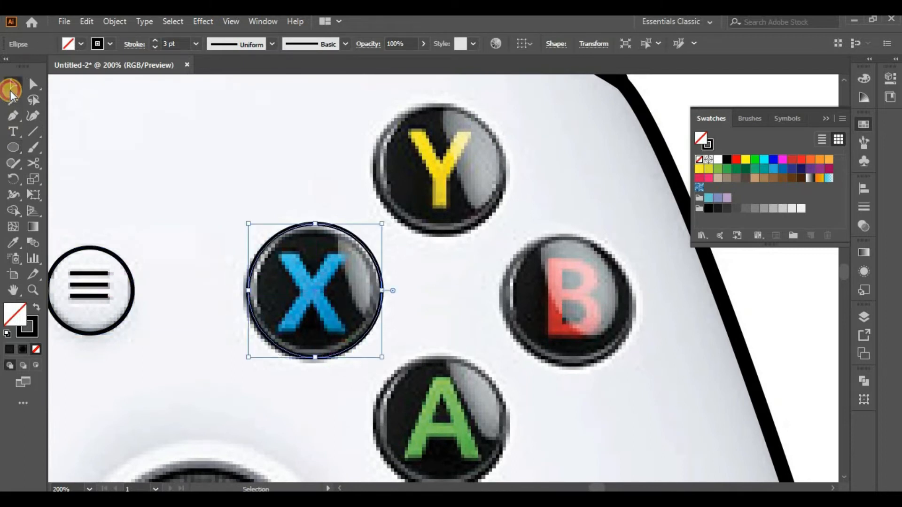
left_click(477, 294)
Step: Copy the X button's circle and paste the duplicate directly in front of it
key("ctrl+plus")
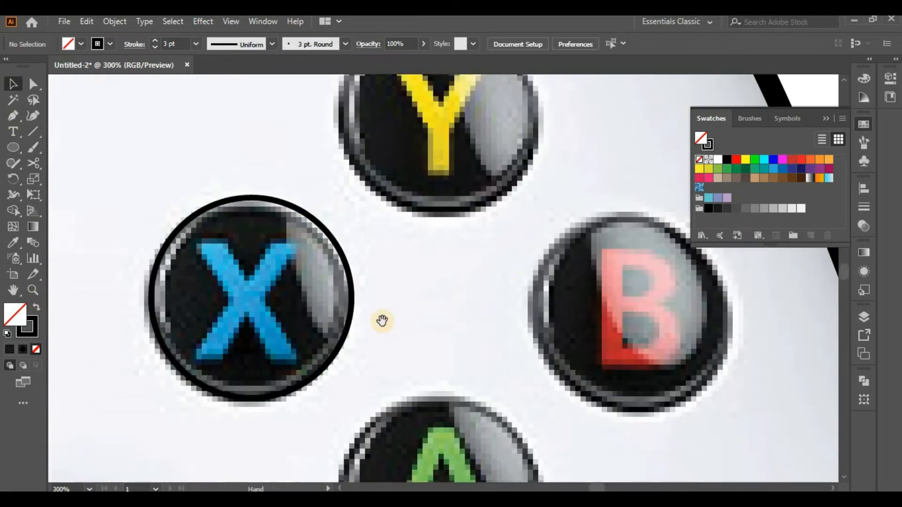
left_click_drag(383, 321, 542, 266)
left_click(495, 305)
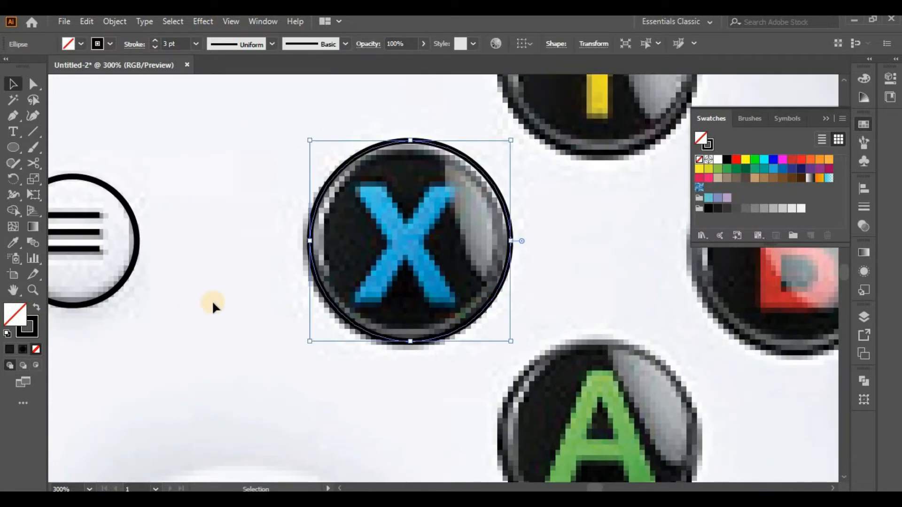
left_click(86, 21)
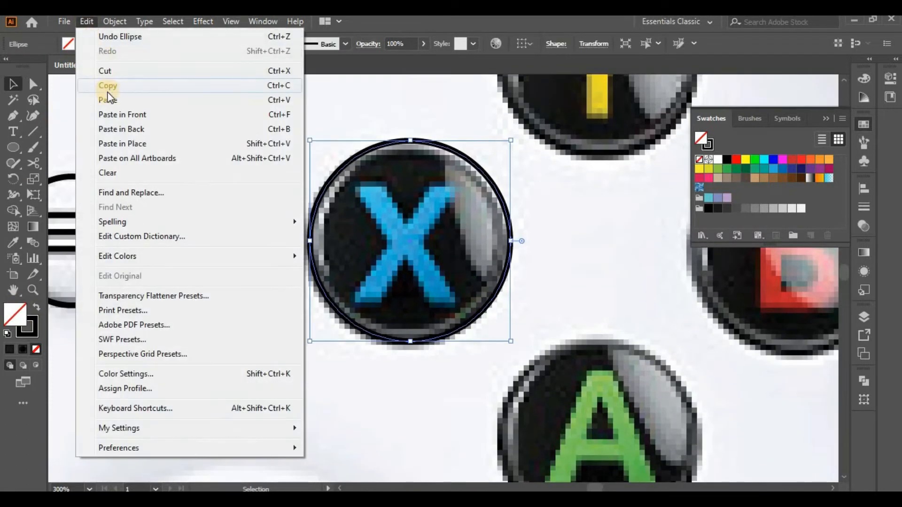
left_click(90, 21)
left_click(91, 21)
left_click(104, 115)
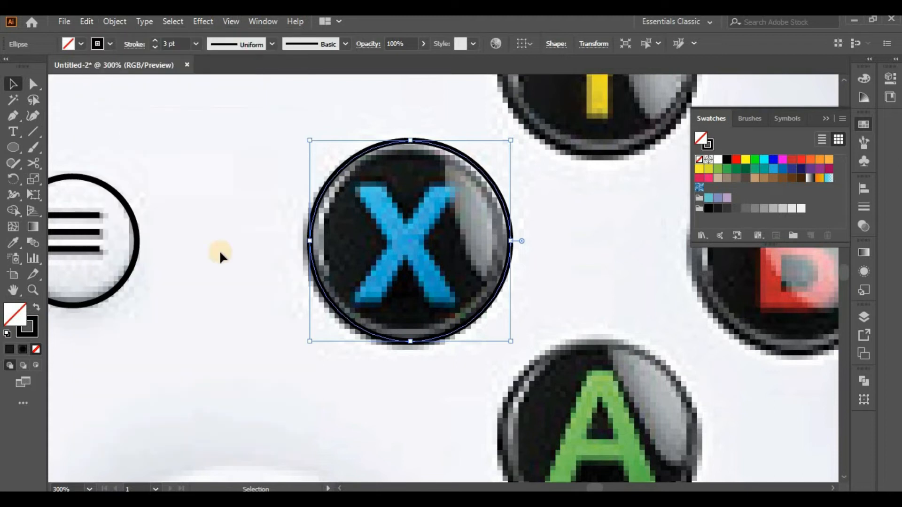
Step: Turn the duplicate circle's stroke into a fill and color it a fairly dark gray from the gray swatches
left_click(34, 308)
left_click(728, 208)
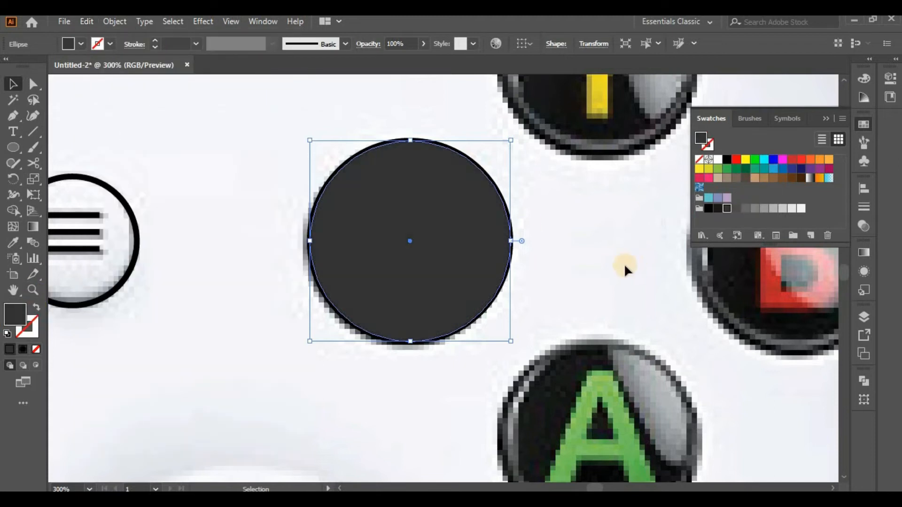
scroll(516, 291, "left", 2)
scroll(516, 291, "up", 1)
left_click(740, 209)
left_click(746, 209)
left_click(736, 208)
left_click(746, 208)
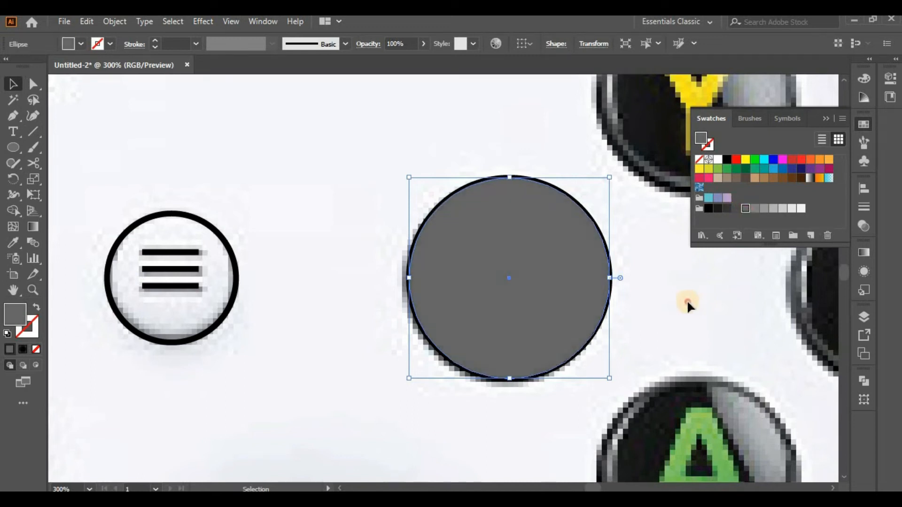
left_click(687, 300)
Step: Draw a closed Pen shape curving down through the gray circle and enclosing its right-hand part, and fill it with a darker gray
left_click(520, 154)
left_click_drag(370, 408, 124, 442)
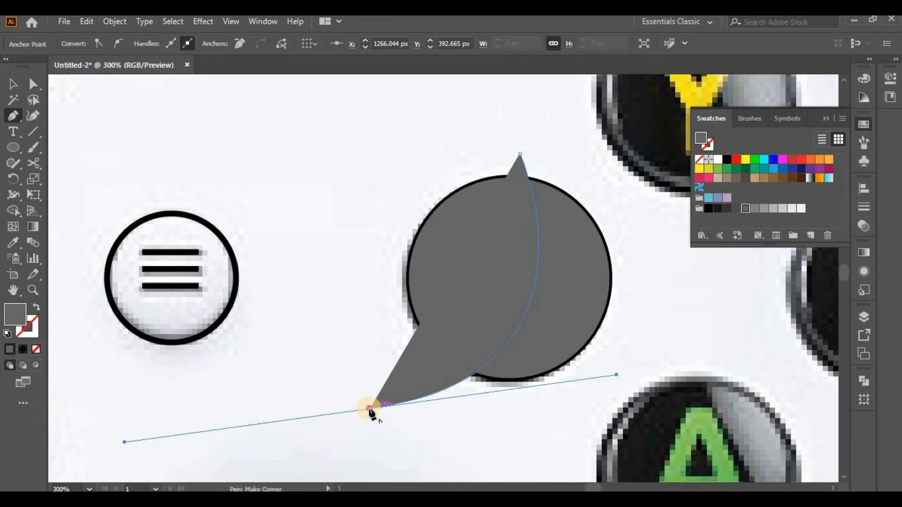
left_click(370, 408)
left_click(524, 437)
left_click(670, 408)
left_click(669, 218)
left_click(518, 156)
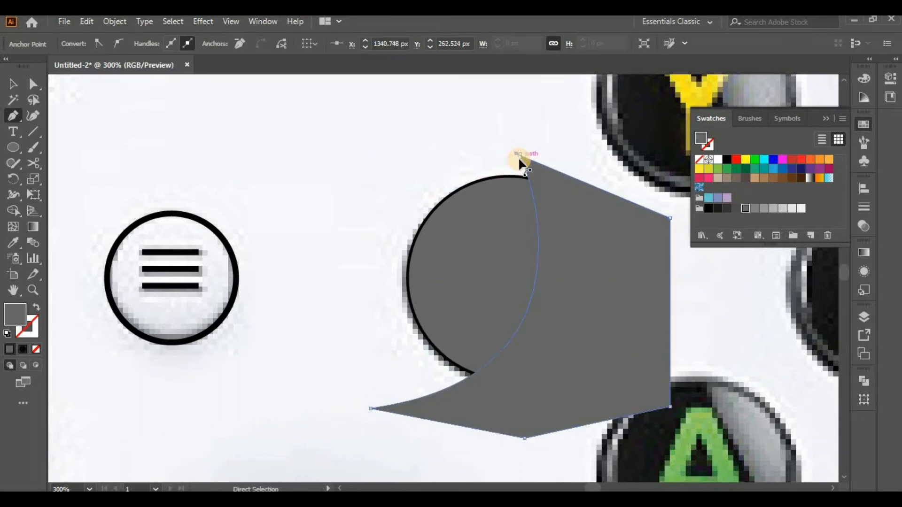
key("ctrl+z")
left_click(520, 155)
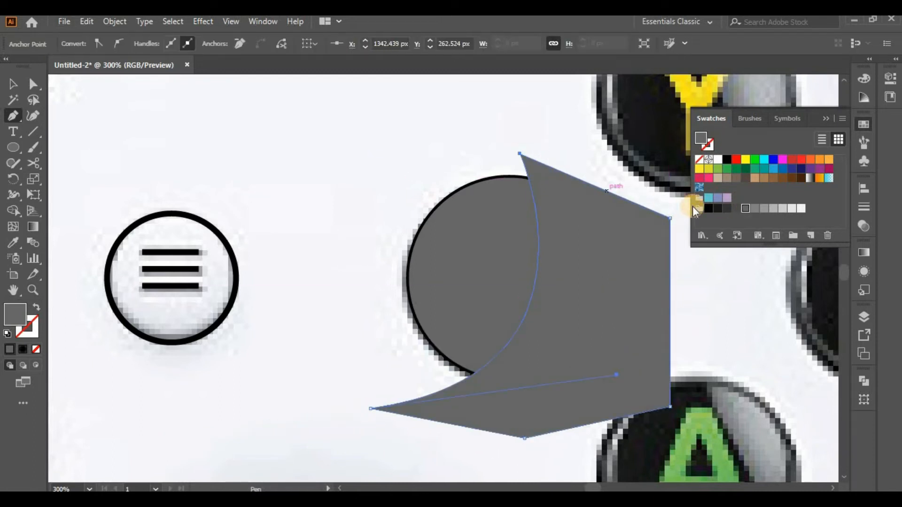
left_click(727, 208)
Step: Trim away the part of the dark shape outside the circle with the Shape Builder tool, leaving a crescent
key("v")
left_click(435, 268)
left_click(614, 362, "shift")
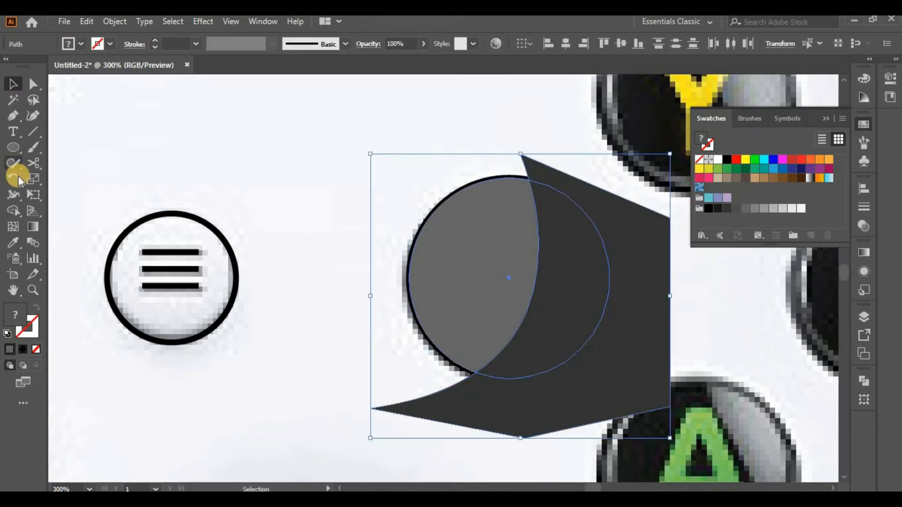
left_click(17, 212)
left_click(635, 379, "alt")
Step: Fill the crescent on the X button with a lighter mid-gray and reduce its opacity to 43%
left_click(13, 84)
left_click(570, 277)
left_click(771, 209)
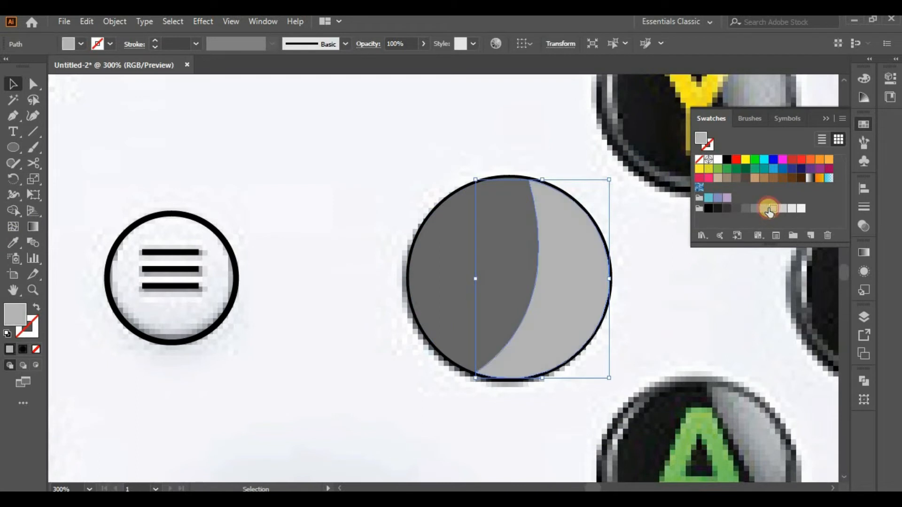
left_click(764, 209)
left_click(858, 223)
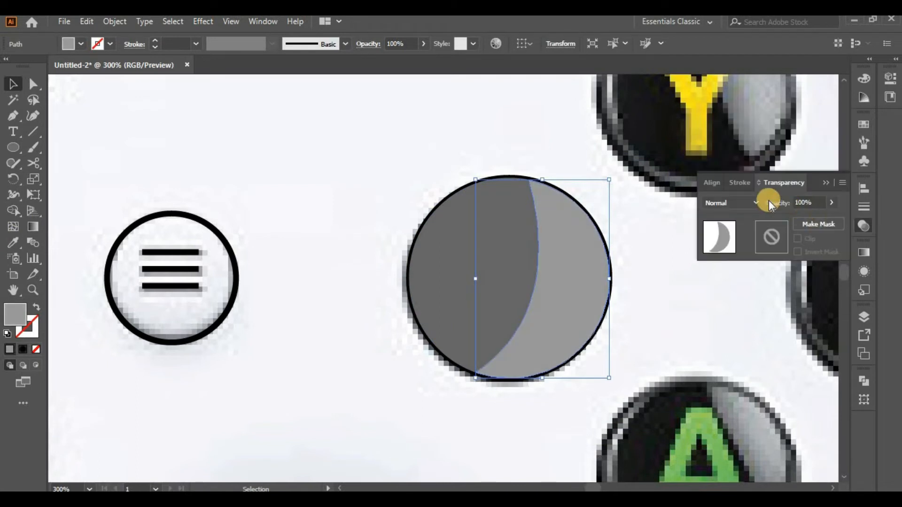
left_click_drag(817, 218, 793, 219)
left_click(736, 312)
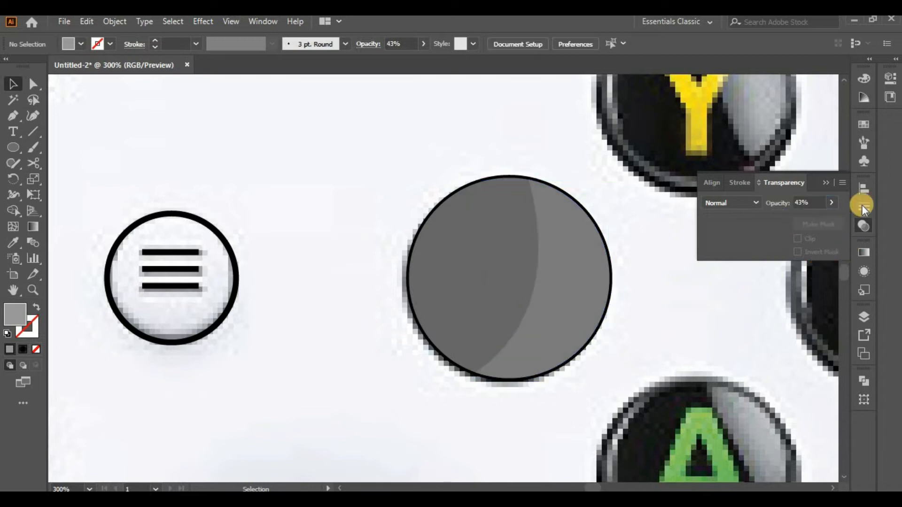
Step: Try a lighter gray fill on the X button's main circle and undo it
left_click(864, 126)
left_click(500, 250)
left_click(764, 209)
key("ctrl+z")
Step: Recolor the crescent a dark gray and raise its opacity to 81%
left_click(604, 262)
left_click(790, 209)
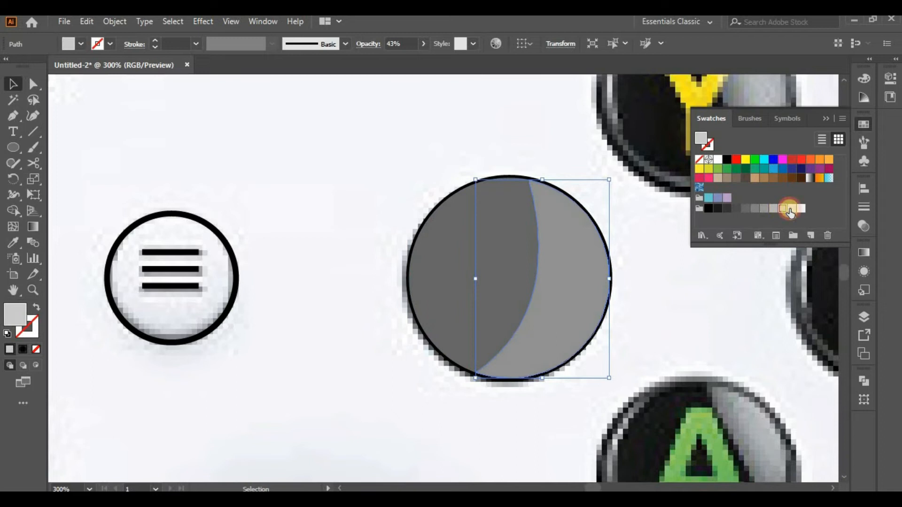
left_click(731, 209)
left_click(863, 225)
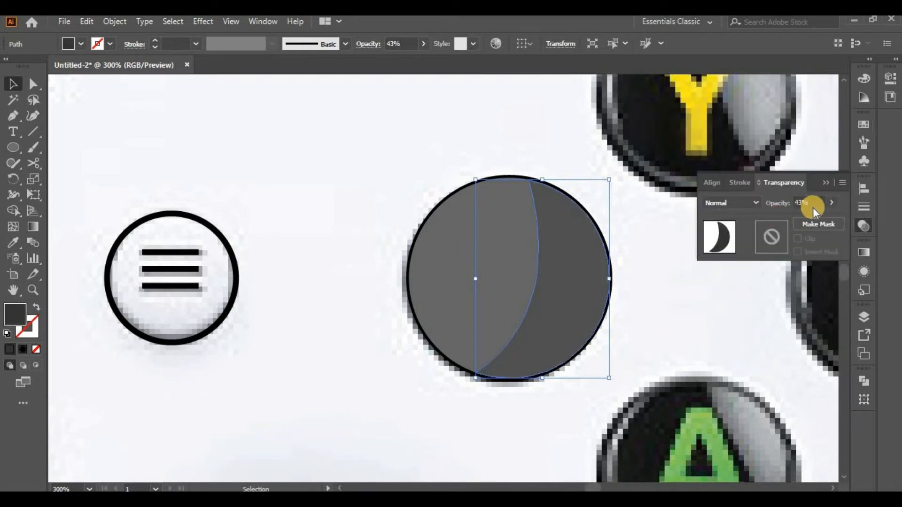
left_click_drag(803, 215, 818, 221)
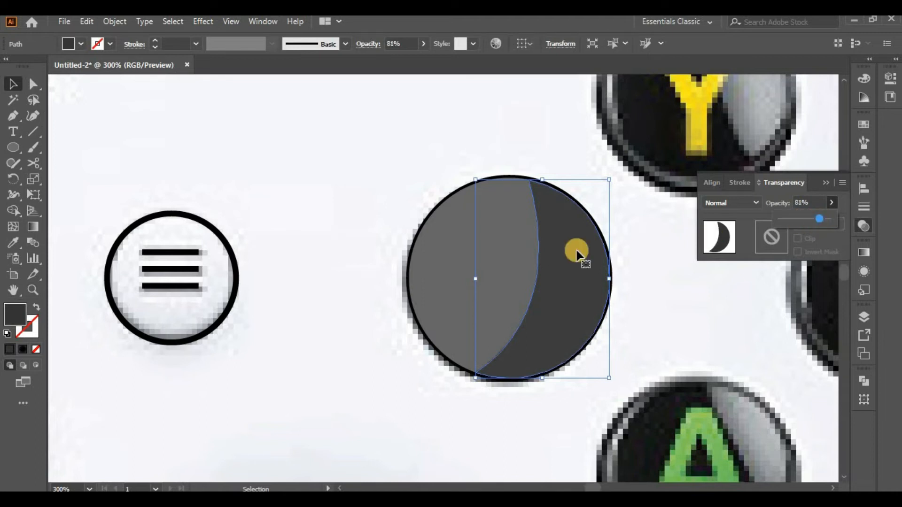
Step: Compare several gray swatches on the X button's main circle and fill it with a medium gray
left_click(494, 272)
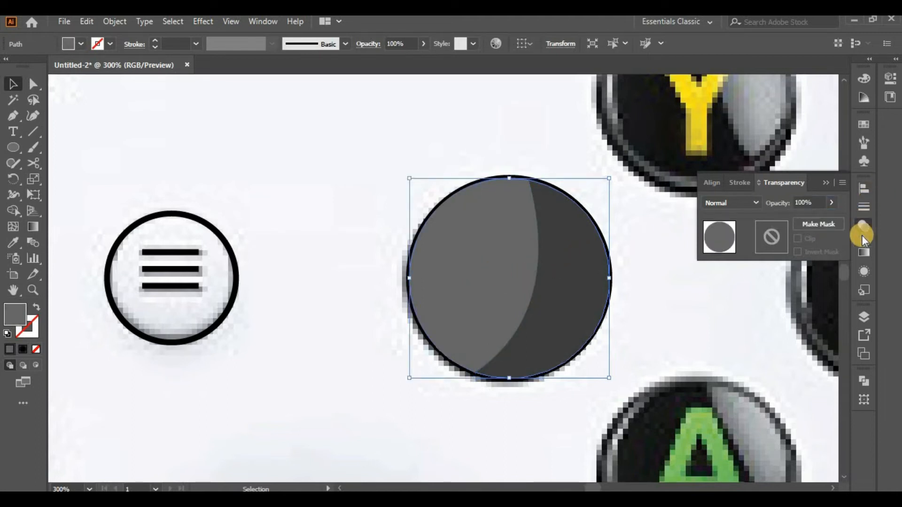
left_click(865, 208)
left_click(774, 208)
left_click(768, 209)
left_click(749, 209)
left_click(766, 210)
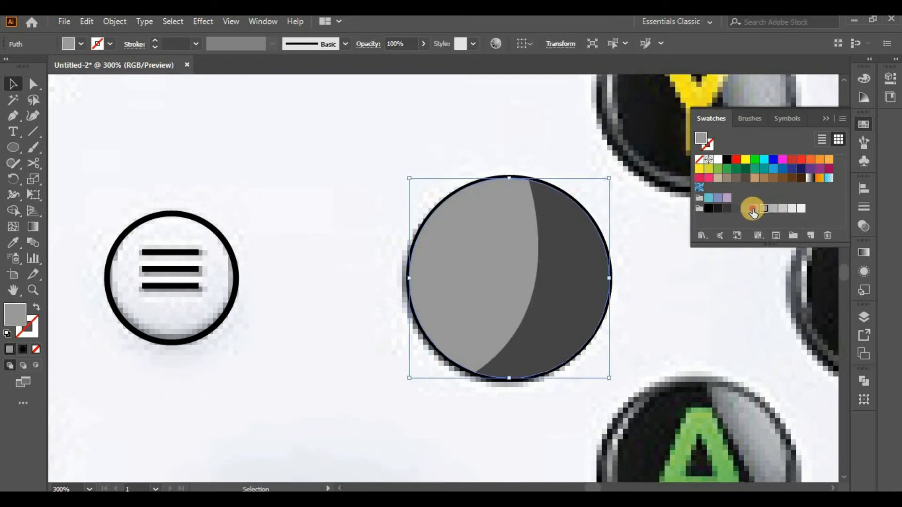
left_click(752, 210)
Step: Fill the crescent with a slightly lighter dark gray swatch
left_click(582, 286)
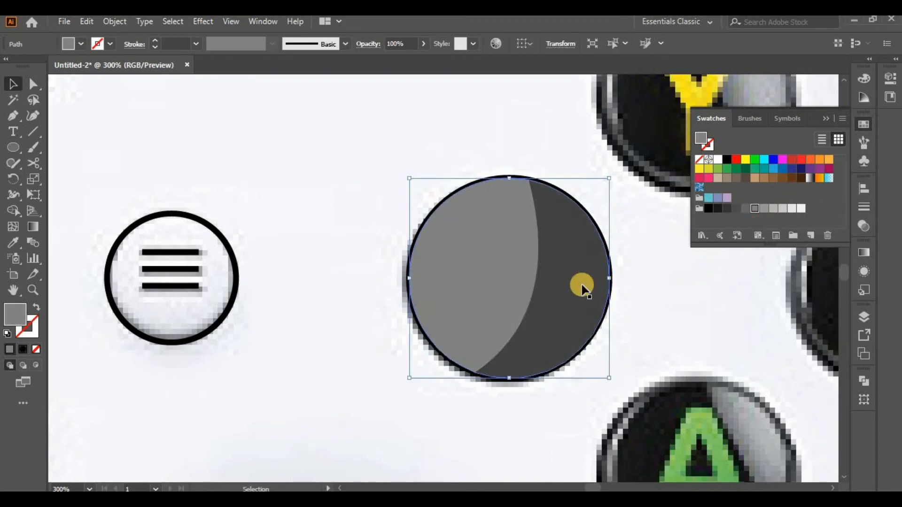
left_click(740, 209)
left_click(676, 324)
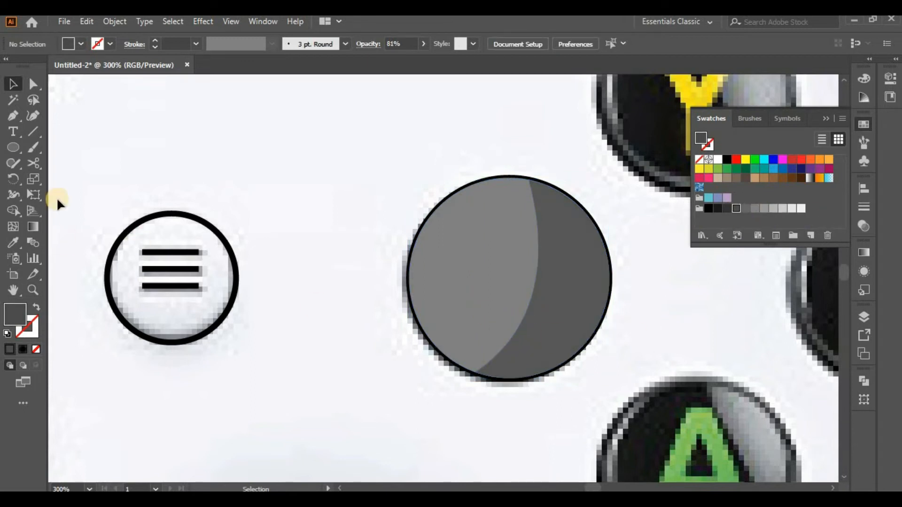
Step: Place a copy of the light gray curved highlight at the X button's lower left and rotate it to follow the rim
left_click_drag(147, 352, 550, 221)
left_click_drag(175, 392, 650, 431)
left_click(166, 262)
scroll(634, 303, "right", 10)
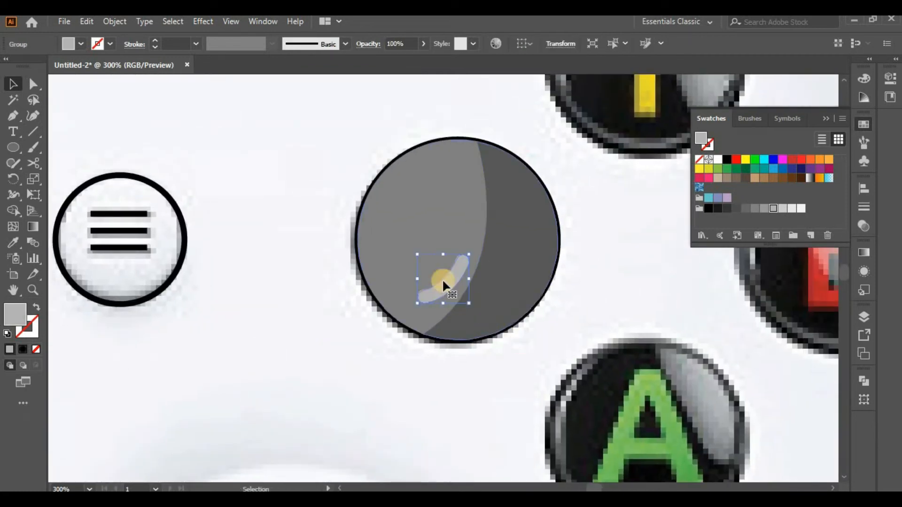
mouse_move(474, 249)
left_mouse_down()
mouse_move(467, 342)
mouse_move(490, 289)
mouse_move(478, 251)
left_mouse_up()
left_click_drag(391, 271, 396, 295)
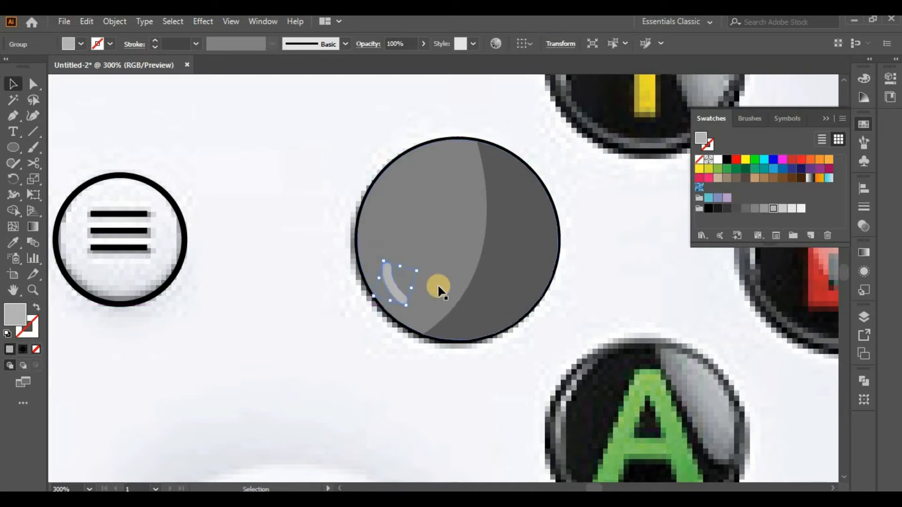
Step: Try neighboring gray fills on the X button's main circle and return to the medium gray
left_click(441, 282)
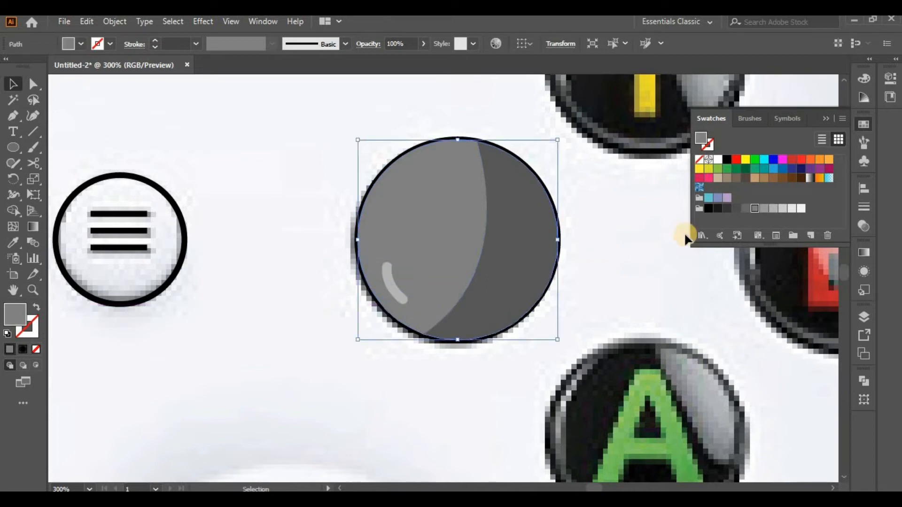
left_click(748, 209)
left_click(755, 209)
left_click(762, 210)
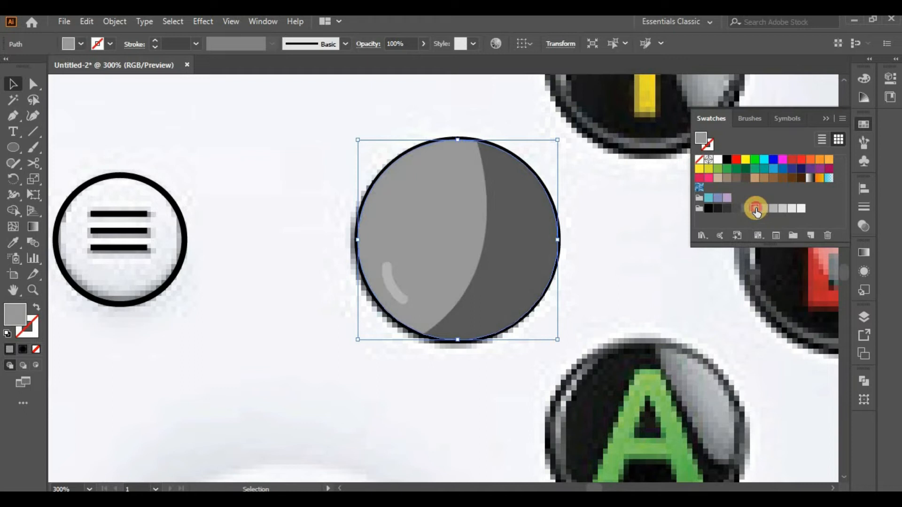
left_click(755, 210)
left_click(699, 293)
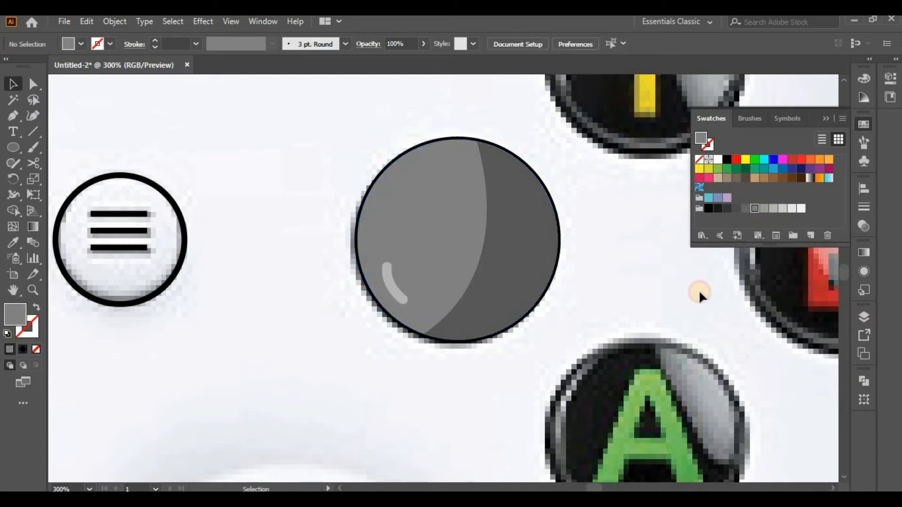
Step: Select the X button's black outline circle and increase its stroke weight to 6 pt
left_click(531, 305)
left_click(587, 228)
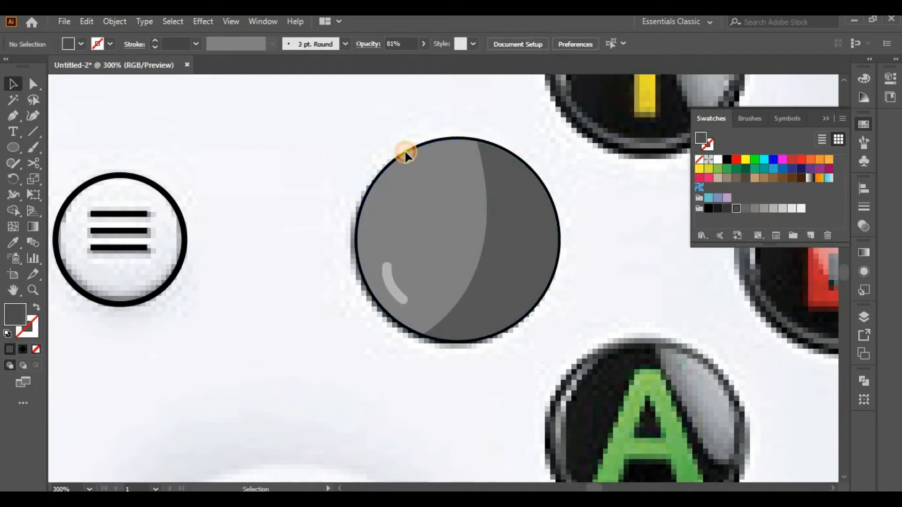
left_click_drag(388, 142, 433, 220)
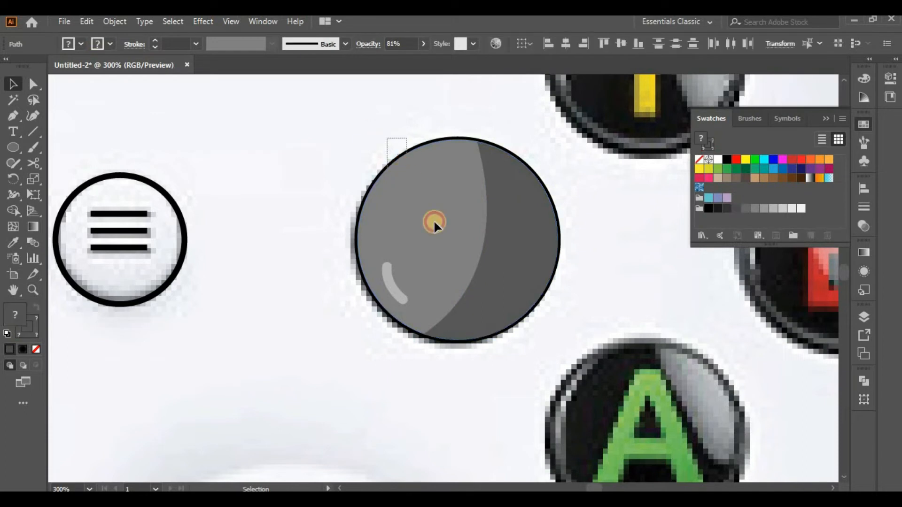
left_click(32, 323)
left_click(158, 40)
left_click(158, 40)
left_click(273, 290)
key("space")
left_click_drag(483, 295, 401, 363)
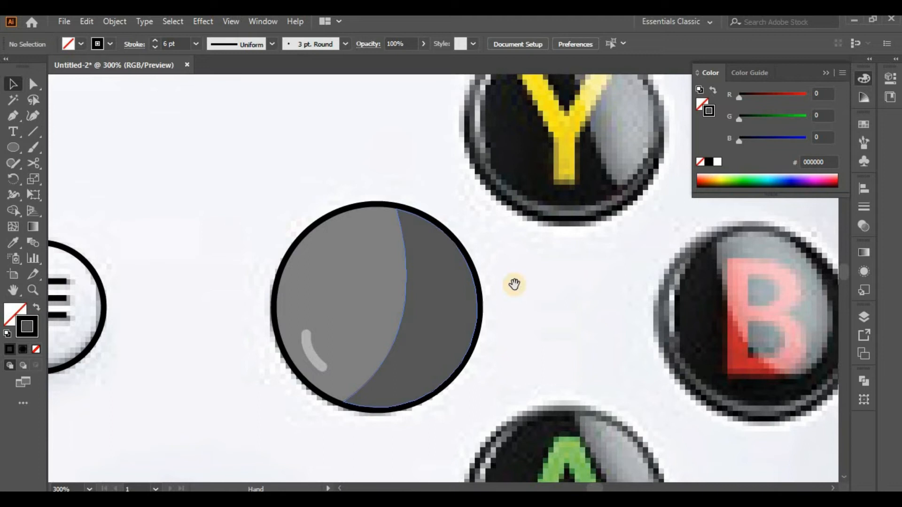
Step: Delete the large dark gray crescent from the X button
left_click_drag(515, 284, 457, 233)
key("ctrl+minus")
left_click(438, 337)
key("Delete")
Step: Build a thin gray crescent beside the X button from two offset copies of its main circle, removing the surplus pieces
left_click(396, 322)
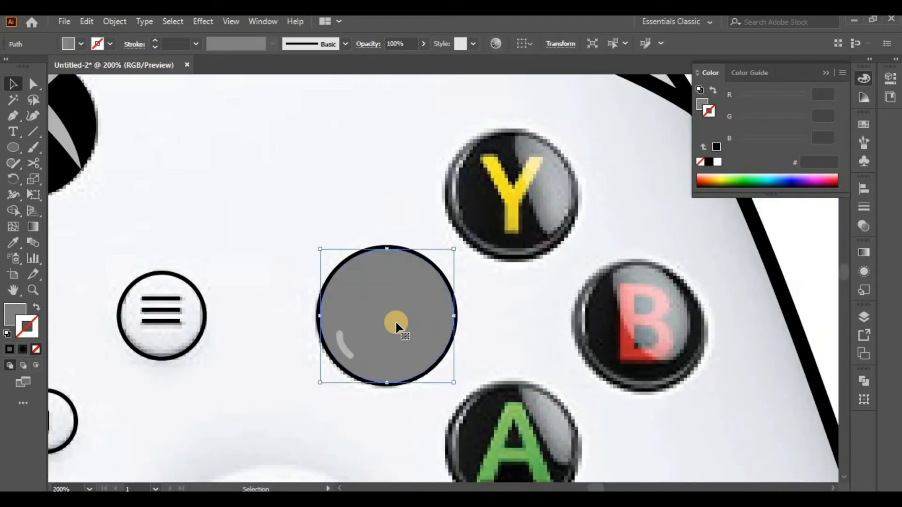
left_click_drag(371, 316, 265, 202)
left_click(308, 184, "shift")
left_click(23, 202)
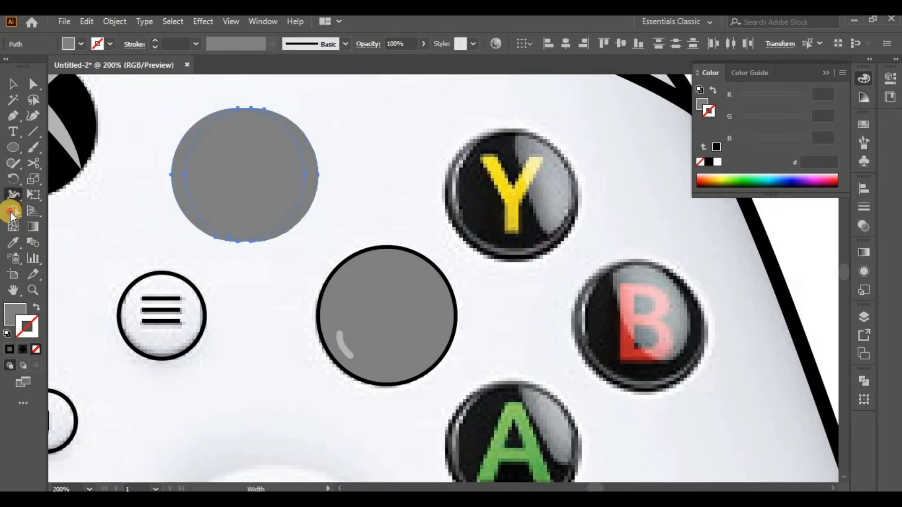
left_click(14, 84)
left_click(246, 236)
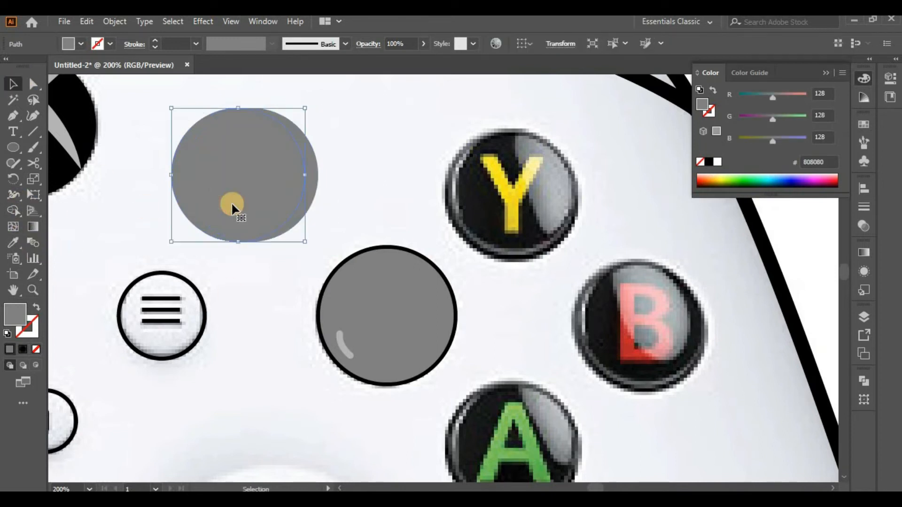
key("Delete")
left_click(218, 206)
key("Delete")
Step: Place the new crescent, filled blue, along the X button's right inner rim and stack it beneath the black outline
left_click_drag(300, 203, 441, 350)
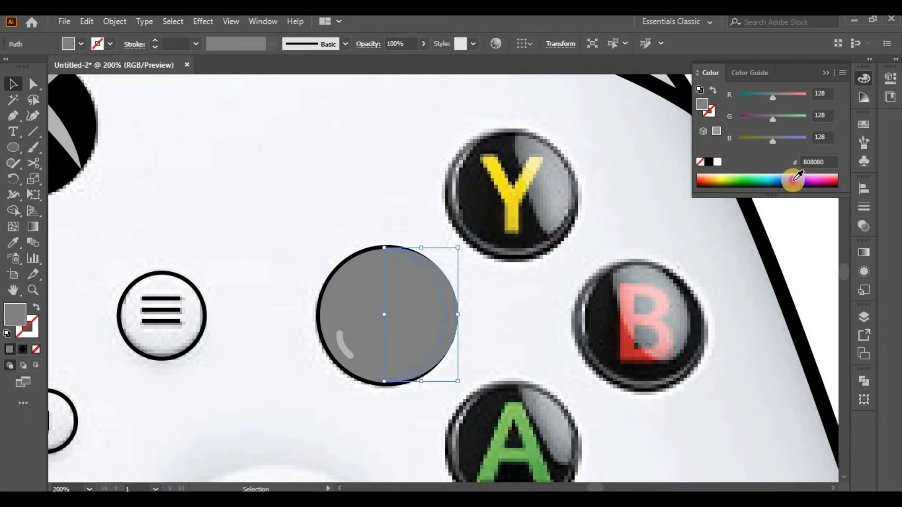
left_click(770, 181)
key("ctrl+[")
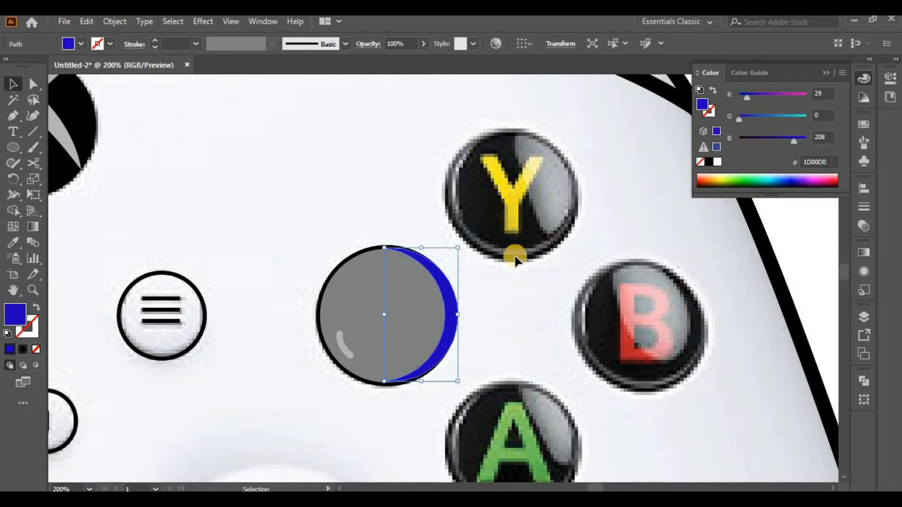
left_click(387, 301)
key("ctrl+[")
mouse_move(441, 313)
left_mouse_down()
mouse_move(451, 310)
mouse_move(444, 321)
left_mouse_up()
key("Left")
key("Left")
key("Left")
key("Left")
key("Left")
Step: Try several neighboring gray swatches on the rim crescent and settle on a dark gray
left_click(864, 225)
left_click(863, 124)
left_click(755, 208)
left_click(741, 208)
left_click(727, 208)
left_click(736, 208)
left_click(746, 208)
left_click(737, 208)
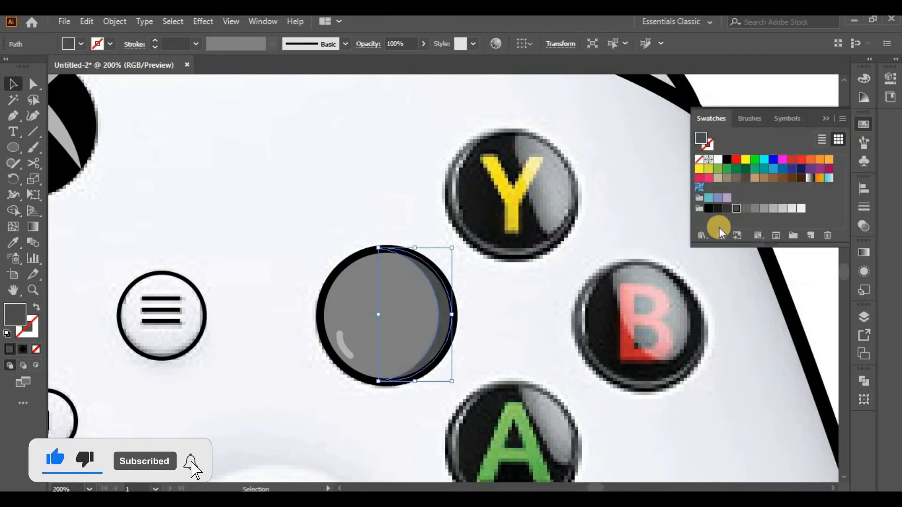
left_click(529, 332)
key("ctrl+equal")
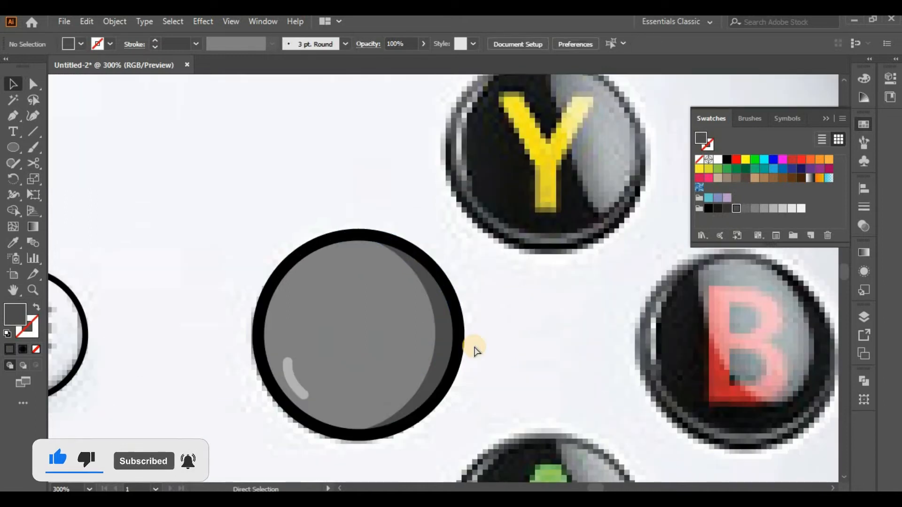
Step: Add the text letter X, enlarge it and center it on the gray button
left_click(13, 132)
left_click(204, 164)
type("X")
left_click(13, 84)
left_click_drag(224, 182, 234, 201)
left_click_drag(223, 168, 365, 347)
Step: Lower the opacity of the X button's main gray circle to 0%
left_click(408, 339)
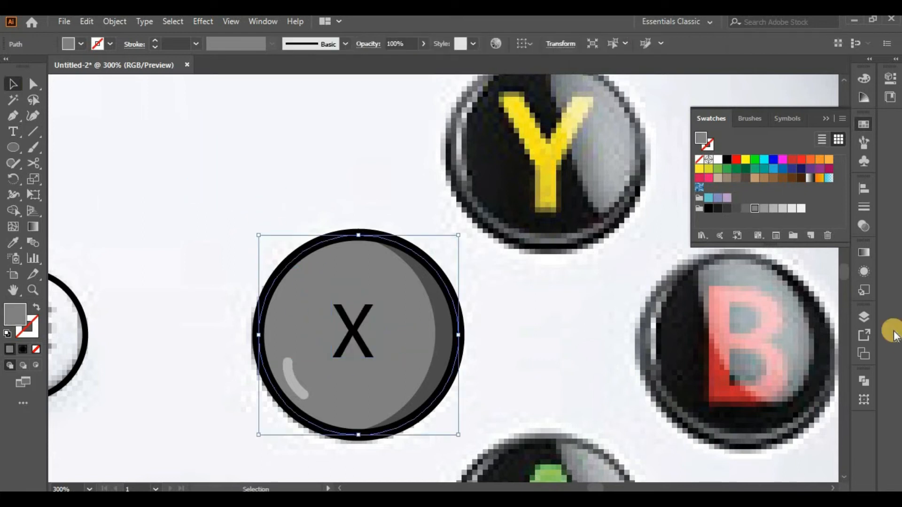
left_click(863, 235)
left_click(752, 209)
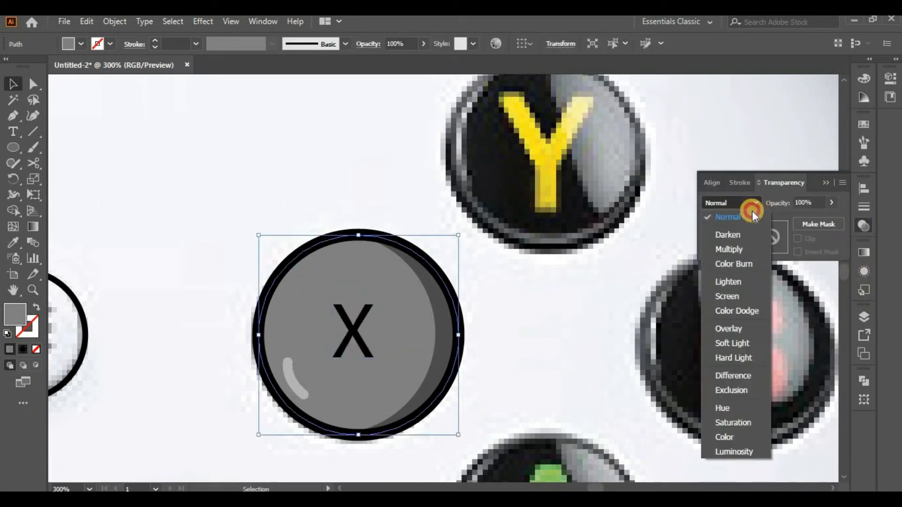
left_click(832, 203)
left_click_drag(768, 218, 779, 218)
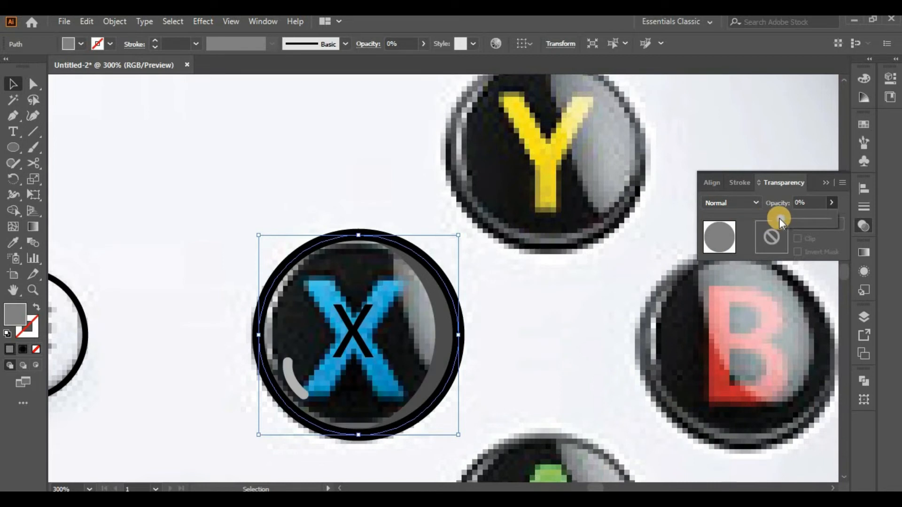
Step: Set the fill color of the X letter to blue 0098FF
left_click(12, 243)
double_click(15, 314)
left_click(537, 259)
left_click_drag(536, 262, 537, 254)
left_click_drag(517, 195, 526, 178)
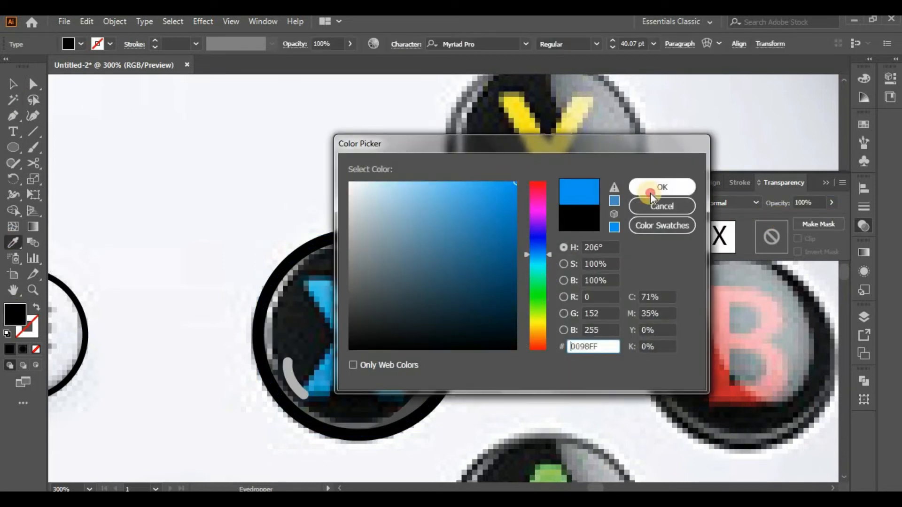
left_click(651, 191)
Step: Return the opacity of the X button's main gray circle to 100%
left_click(9, 87)
left_click(362, 324)
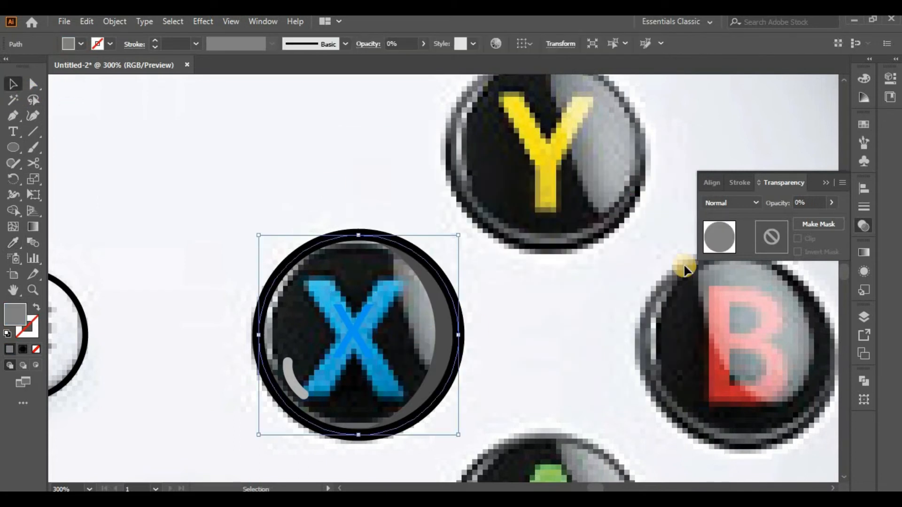
left_click_drag(830, 222, 831, 222)
left_click(433, 335)
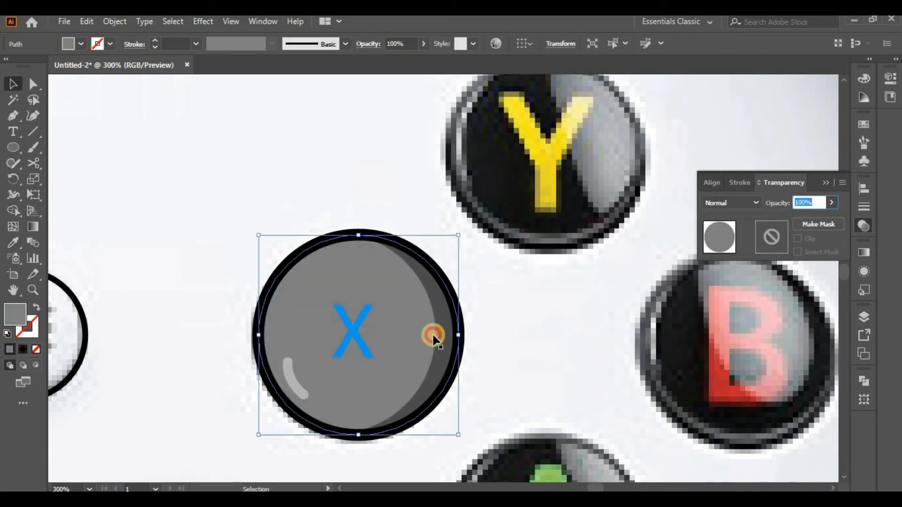
Step: Enlarge the blue X to about 78 pt, then expand it into outlines and fit it to the button
left_click(358, 336)
left_click_drag(376, 378, 399, 437)
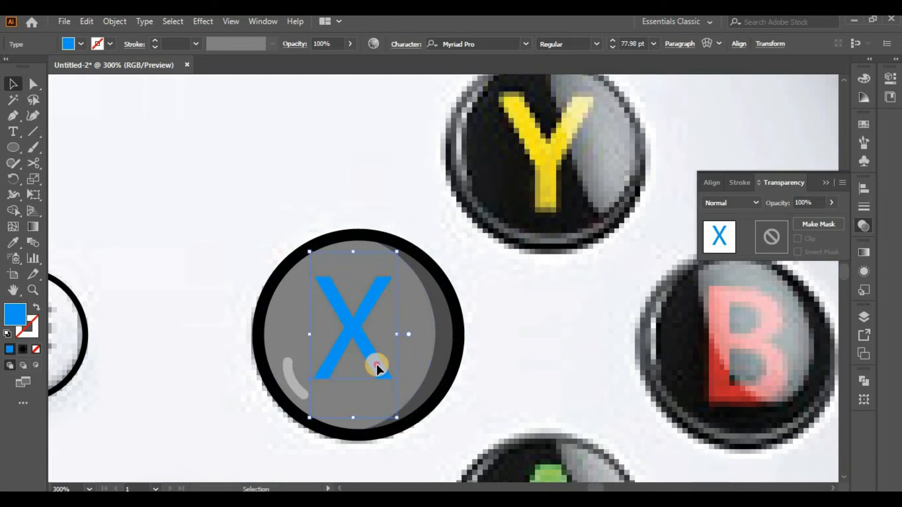
left_click(100, 22)
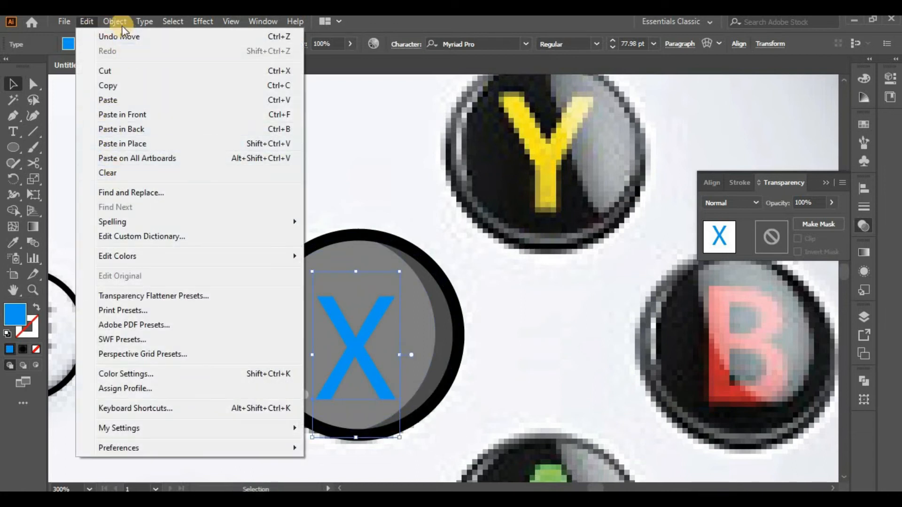
left_click(159, 172)
key("Return")
left_click_drag(396, 399, 409, 400)
left_click(492, 406)
key("ctrl+minus")
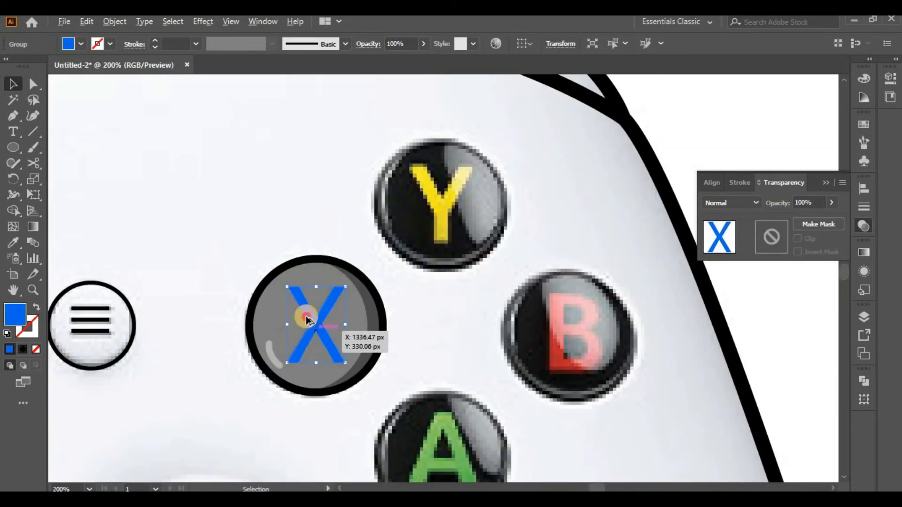
Step: Add the separate 12 pt text letters Y, B and A in the empty area above the X button
left_click_drag(314, 328, 208, 176)
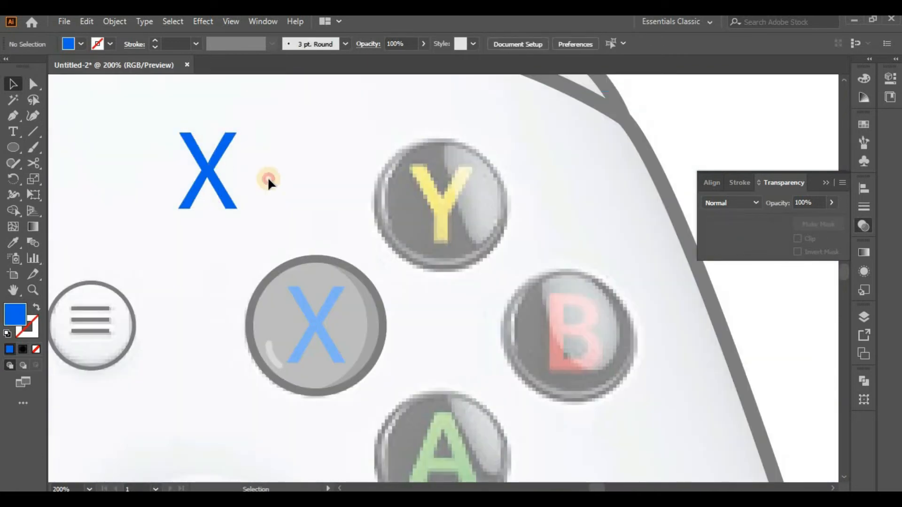
key("ctrl+z")
key("t")
left_click(205, 182)
type("Y")
left_click(13, 83)
mouse_move(214, 185)
left_mouse_down()
mouse_move(227, 187)
mouse_move(223, 179)
left_mouse_up()
double_click(225, 181)
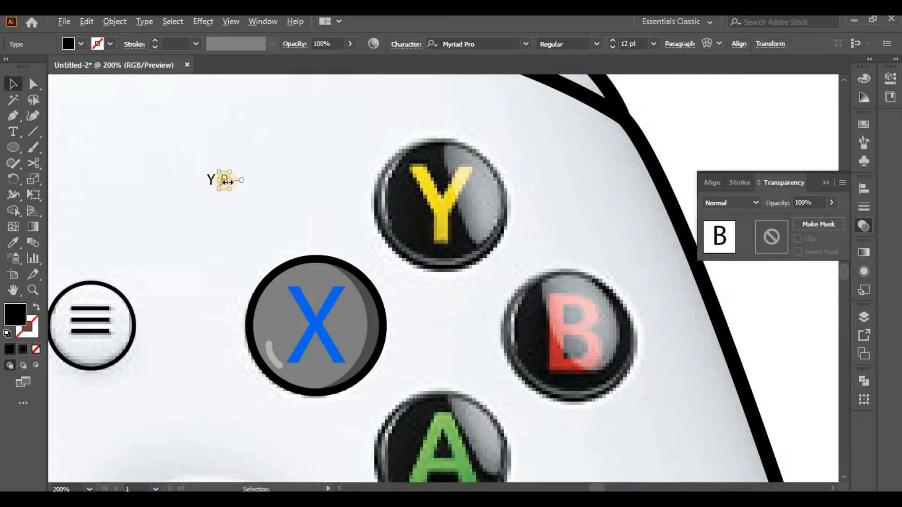
left_click_drag(234, 181, 233, 184)
double_click(234, 180)
type("A")
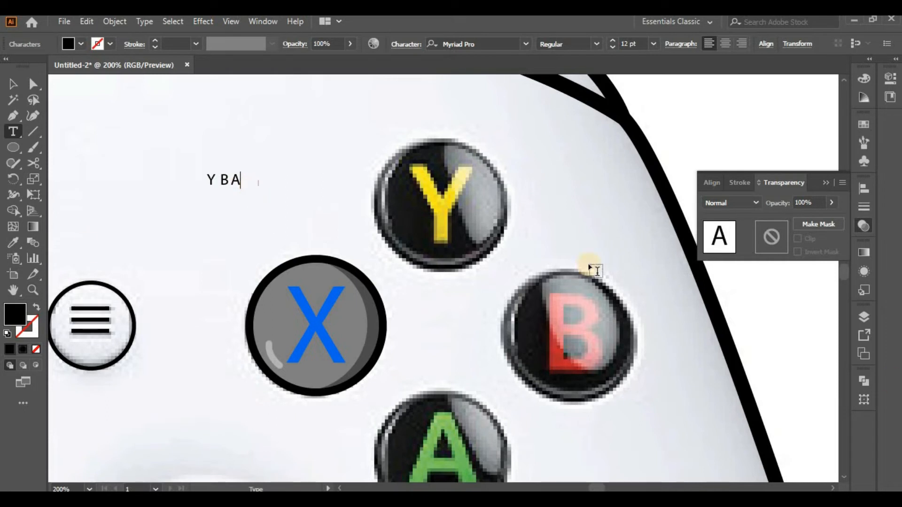
Step: Enlarge the letters Y, B and A together to about 24 pt
left_click(5, 84)
left_click(237, 205)
left_click_drag(193, 167, 192, 166)
left_click_drag(240, 189, 255, 221)
left_click(194, 176)
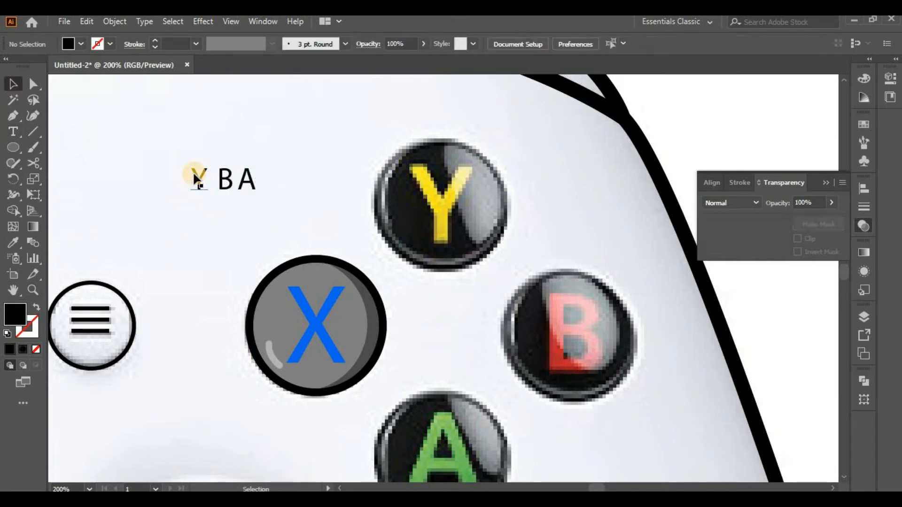
Step: Color the letters Y yellow, B red and A green by sampling the matching letters in the photo
left_click(198, 177)
key("i")
left_click(446, 223)
key("v")
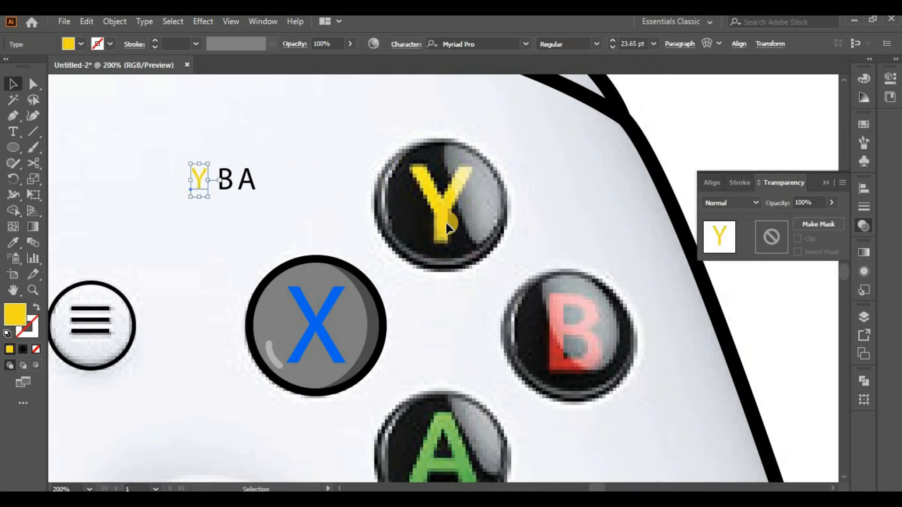
left_click(226, 179)
key("i")
left_click(554, 357)
key("v")
left_click(247, 180)
key("i")
left_click(450, 428)
key("v")
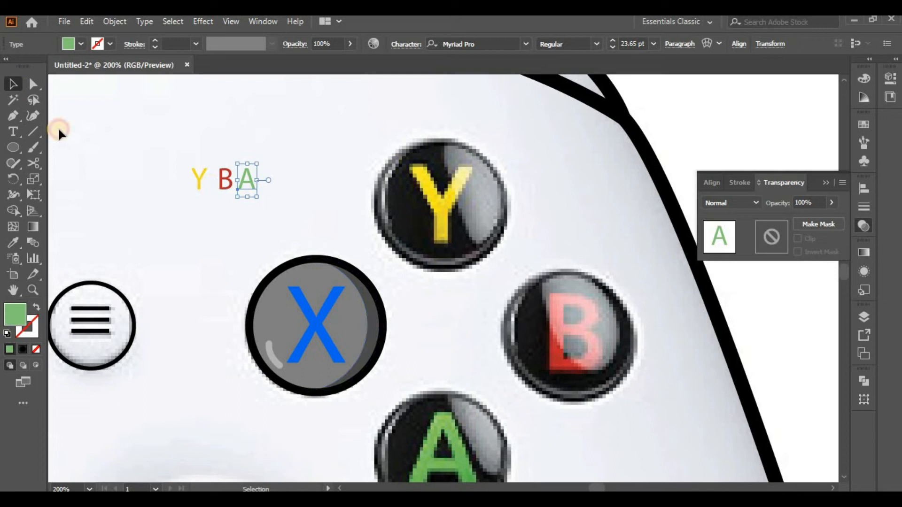
left_click(58, 127)
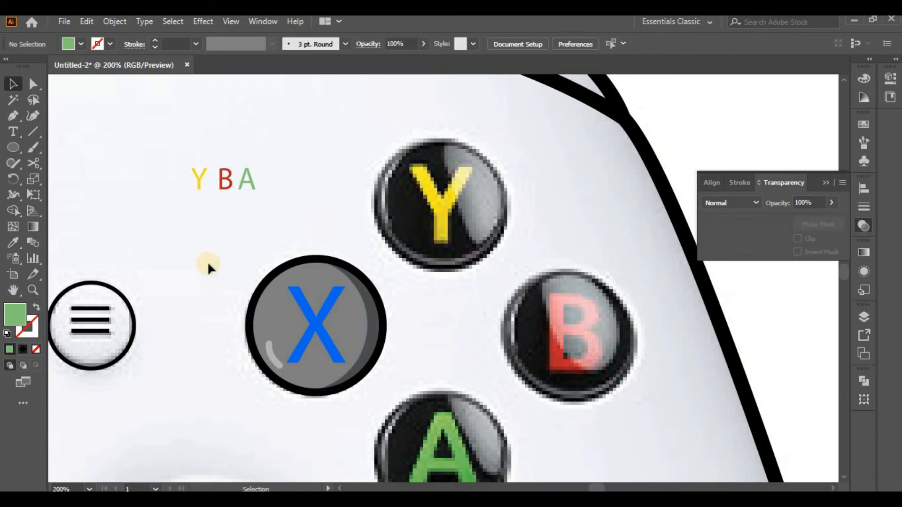
Step: Reduce the stroke weight of the X button's black outline circle to 4 pt
left_click(359, 377)
left_click(154, 47)
left_click(154, 47)
left_click(180, 272)
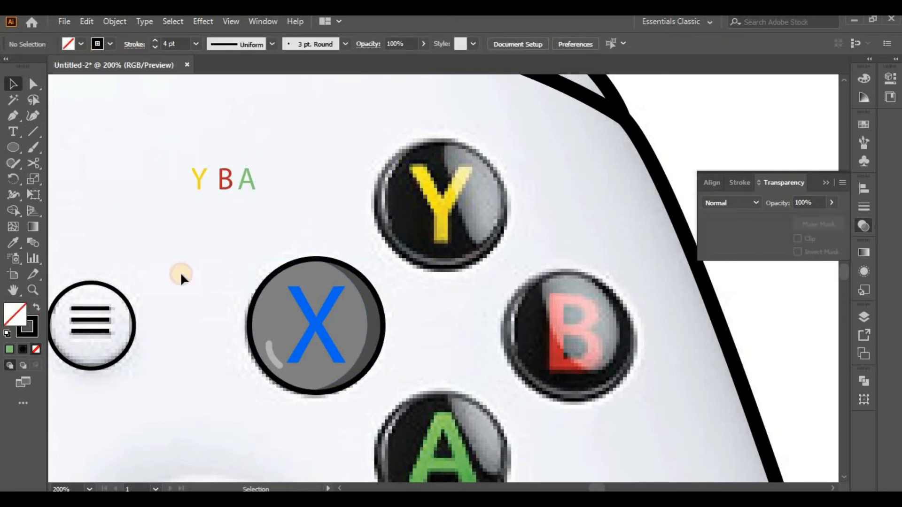
Step: Copy the X button over the photo's Y button and replace its letter with the yellow Y, enlarged to about 83 pt
left_click_drag(368, 391, 369, 394)
left_click_drag(331, 352, 455, 227)
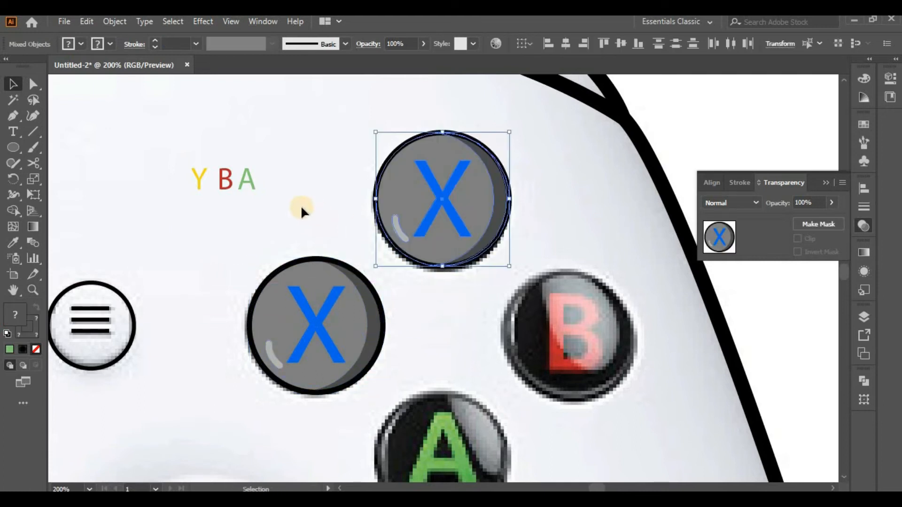
left_click(451, 202)
key("Delete")
left_click_drag(200, 180, 474, 251)
left_click_drag(455, 188, 450, 199)
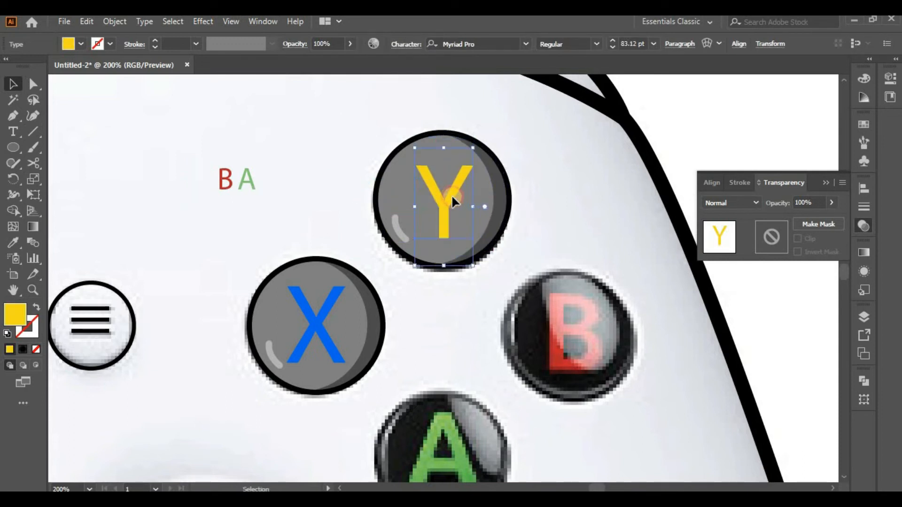
Step: Expand the yellow Y into outlines
left_click(115, 21)
left_click(196, 176)
left_click(409, 336)
left_click(468, 313)
Step: Copy the Y button over the photo's B button and replace its letter with the enlarged red B
left_click_drag(468, 313, 338, 266)
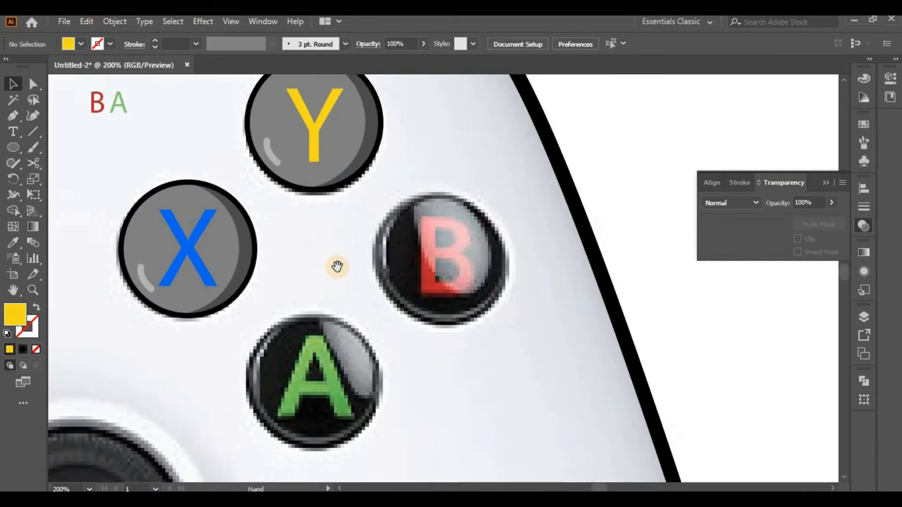
left_click_drag(260, 96, 259, 94)
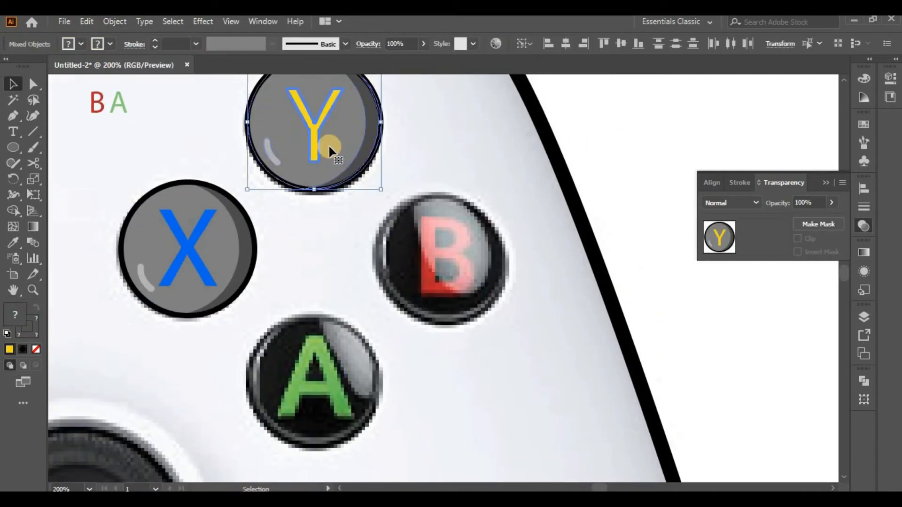
left_click_drag(331, 149, 474, 287)
left_click(279, 213)
left_click_drag(97, 104, 479, 314)
Step: Expand the red B into outlines and enlarge it slightly to fit its button
left_click(115, 21)
left_click(169, 171)
left_click(416, 323)
left_click_drag(466, 294, 471, 300)
left_click(507, 348)
Step: Copy a finished button over the photo's A button and replace its letter with the green A, enlarged to about 75 pt
left_click_drag(433, 374, 490, 332)
left_click_drag(325, 275, 415, 326)
left_click_drag(262, 114, 520, 284)
left_click_drag(643, 332, 484, 158)
left_click(561, 192)
left_click(571, 204)
left_click_drag(497, 193, 434, 309)
left_click(469, 309)
left_click_drag(383, 161, 415, 331)
left_click_drag(394, 280, 395, 293)
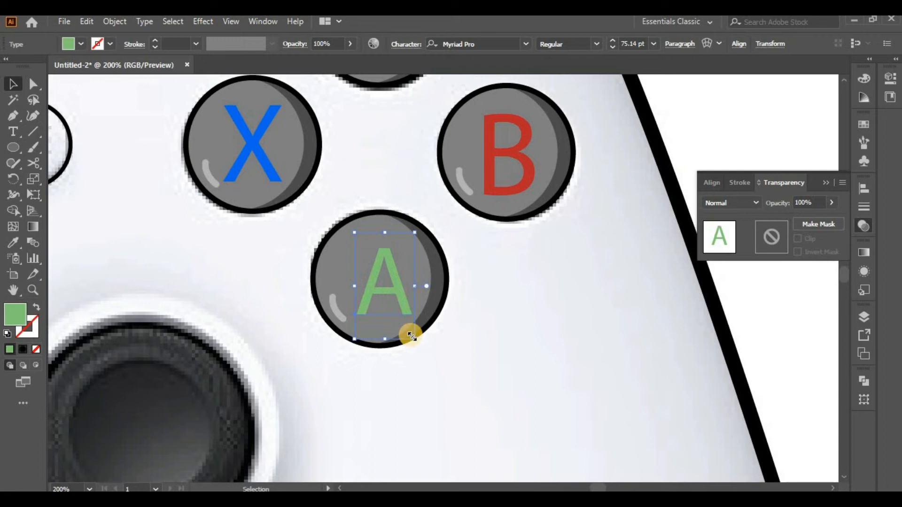
Step: Expand the green A into outlines, then enlarge and center it on its button
left_click(115, 21)
left_click(168, 174)
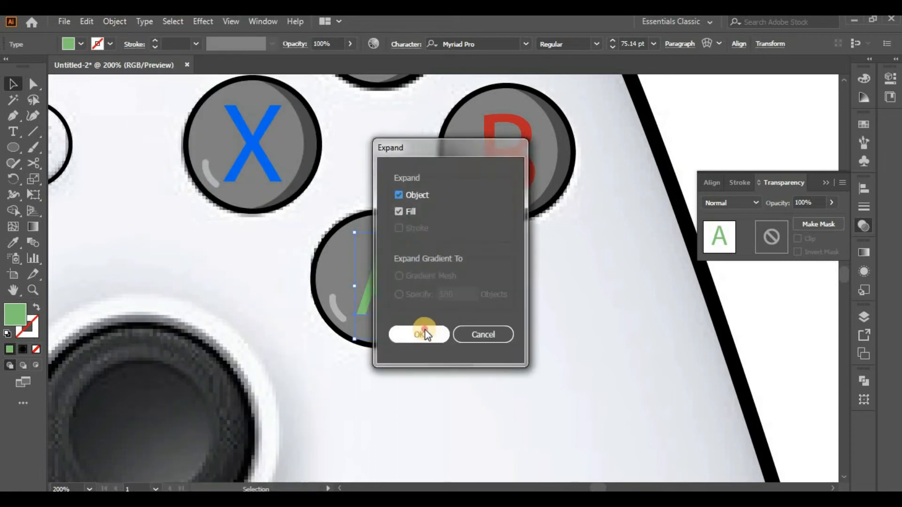
left_click(423, 332)
mouse_move(410, 318)
left_mouse_down()
mouse_move(396, 299)
mouse_move(427, 329)
mouse_move(414, 318)
left_mouse_up()
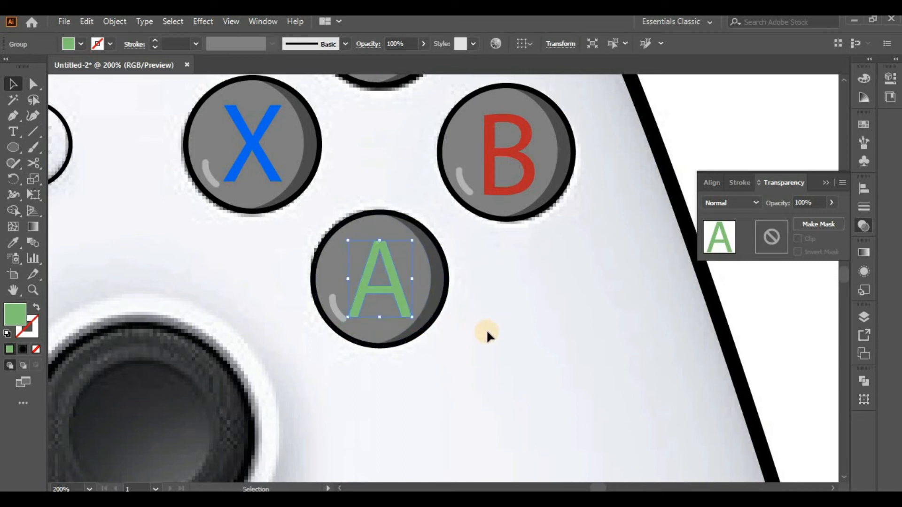
left_click(486, 329)
Step: Place a copy of the finished left thumbstick, including its broken outer ring, over the photo's right thumbstick
key("ctrl+0")
left_click_drag(493, 305, 564, 338)
key("ctrl+equal")
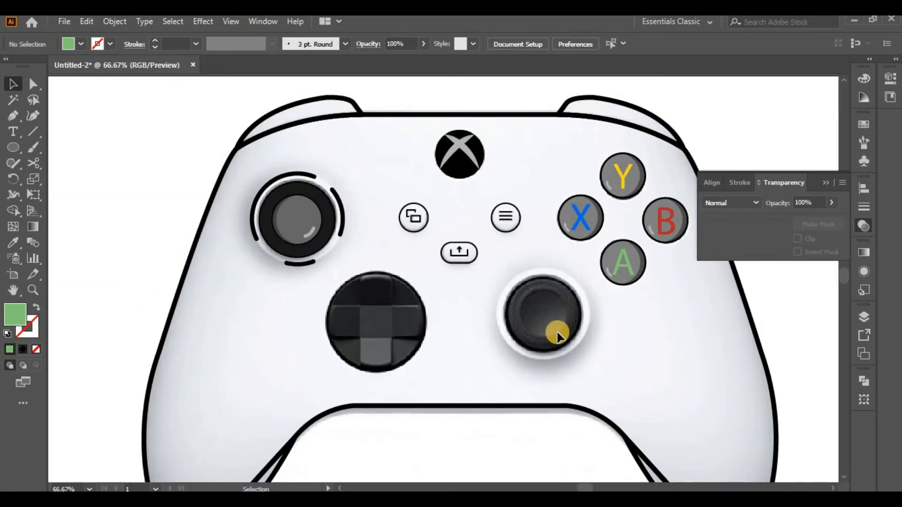
left_click_drag(235, 186, 233, 189)
left_click(231, 199)
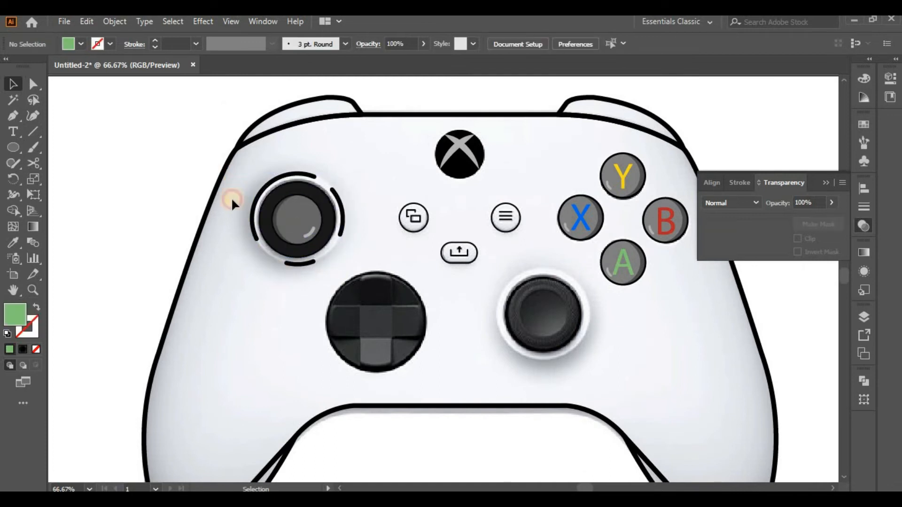
left_click_drag(334, 278, 333, 278)
left_click(314, 216)
left_click_drag(319, 233, 557, 320)
key("ctrl+shift+a")
key("ctrl+plus")
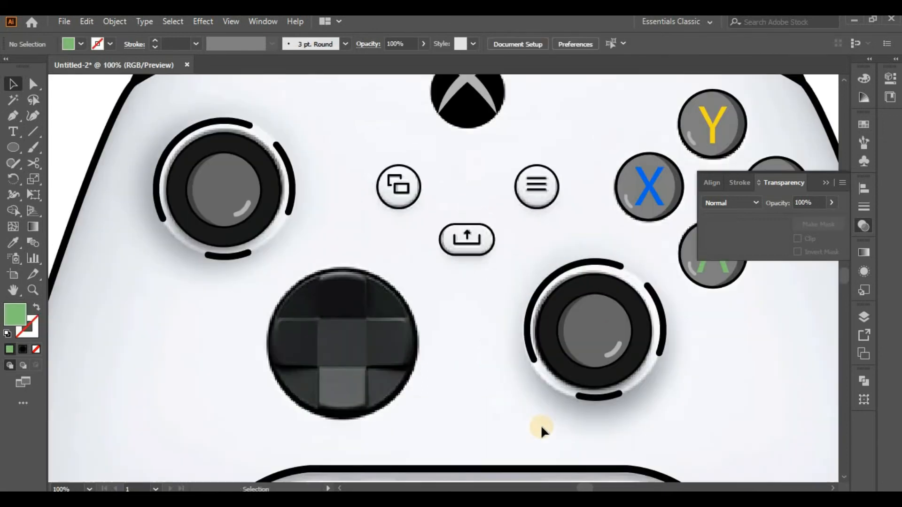
Step: Draw an unfilled circle with a 1 pt black stroke around the edge of the photo's D-pad
left_click_drag(540, 424, 496, 323)
key("l")
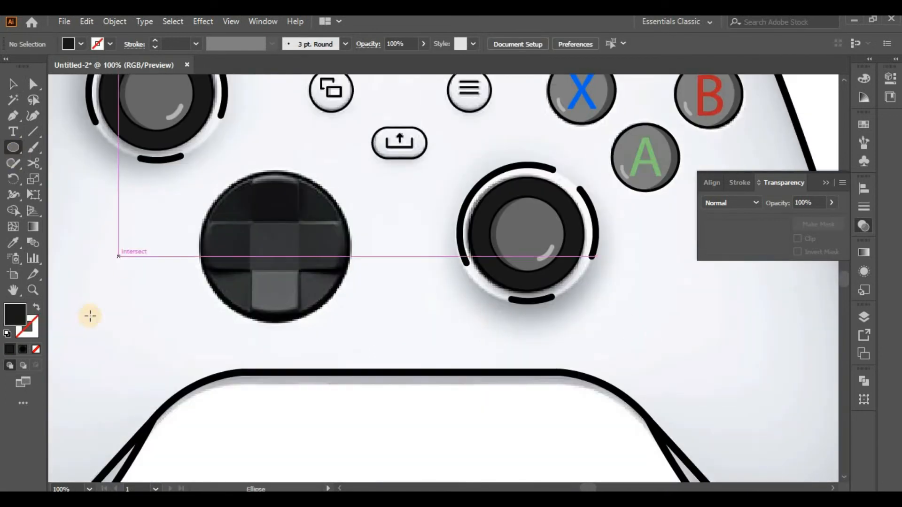
left_click(36, 306)
left_click_drag(275, 245, 334, 320)
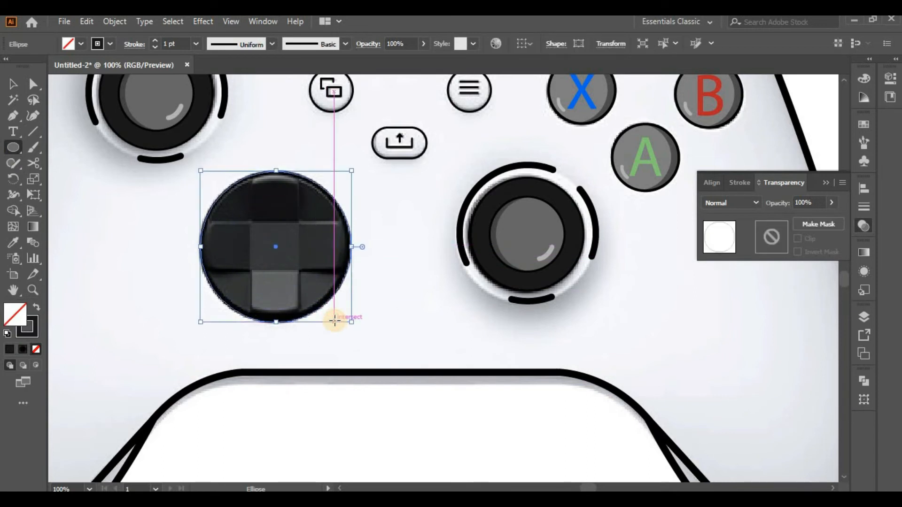
left_click(12, 84)
left_click(98, 249)
Step: Paste a copy of the D-pad circle behind it and give the copy a dark gray fill with no stroke
left_click(212, 281)
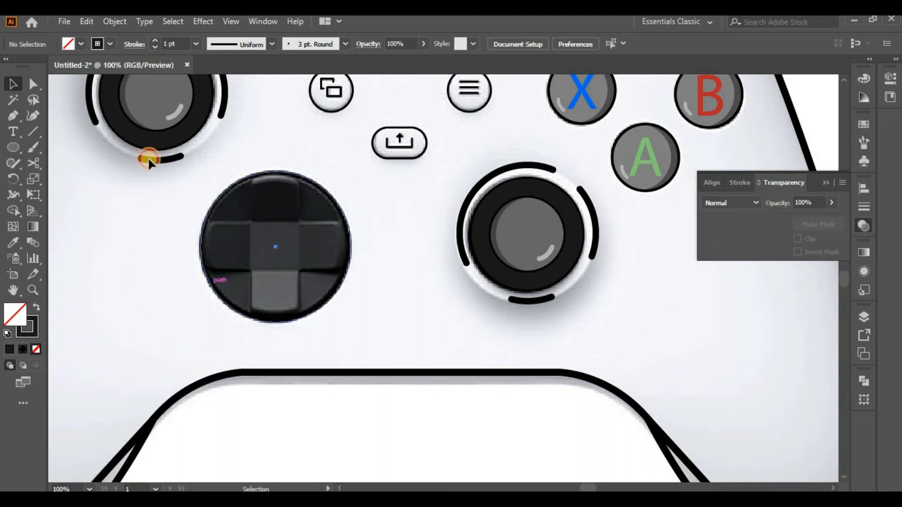
left_click(87, 21)
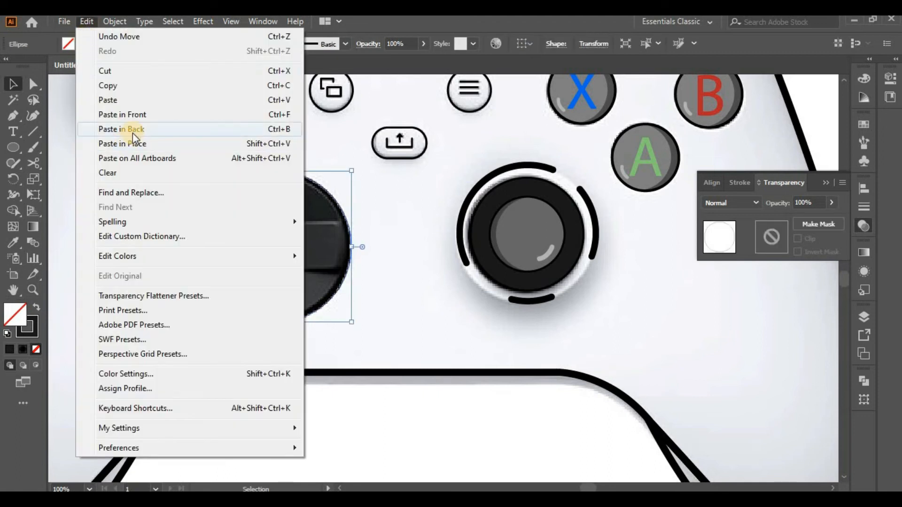
left_click(132, 131)
left_click(36, 321)
left_click(36, 307)
left_click(15, 311)
left_click(864, 124)
left_click(746, 209)
key("a")
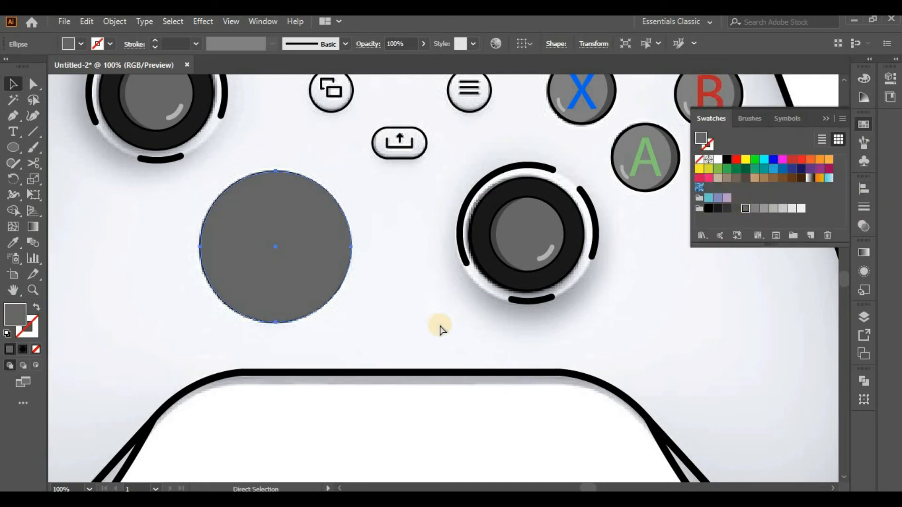
left_click(440, 325)
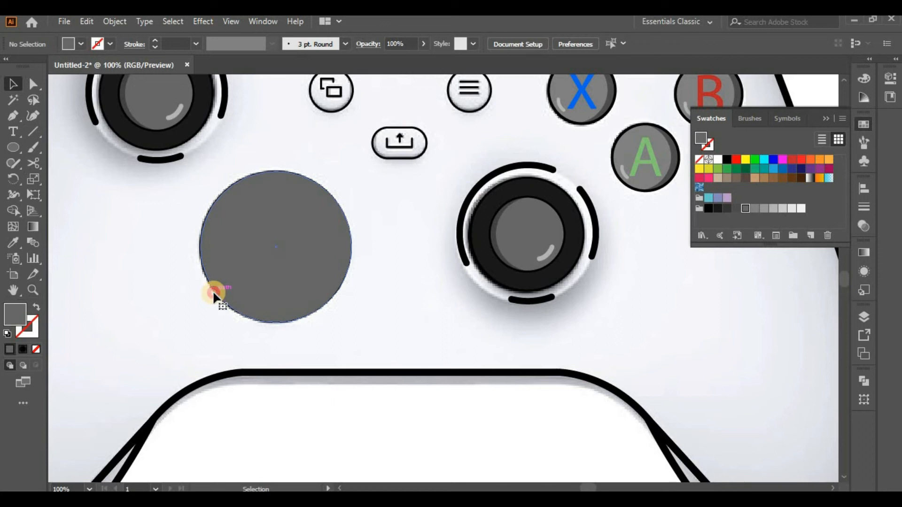
Step: Set the stroke weight of the D-pad's circular outline to 5 pt
left_click(214, 292)
left_click(154, 41)
left_click(154, 41)
left_click(154, 41)
left_click(155, 41)
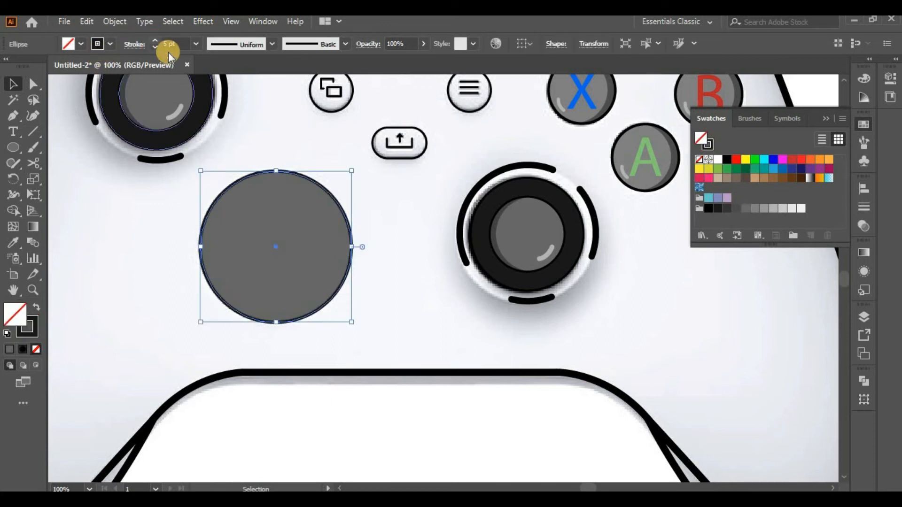
left_click(398, 269)
Step: Fill the D-pad's base disc with a slightly lighter gray
key("ctrl+plus")
left_click_drag(393, 270, 512, 325)
left_click(294, 274)
left_click(755, 209)
left_click(766, 209)
left_click(753, 209)
left_click(571, 355)
Step: Paste copies of the D-pad's base disc in front and offset the uppermost one slightly right and down
left_click(306, 294)
left_click(87, 21)
left_click(106, 86)
left_click(87, 22)
left_click(116, 115)
left_click(86, 22)
left_click(116, 117)
left_click_drag(355, 295, 372, 298)
Step: Split off a crescent along the D-pad disc's left edge with the Shape Builder and delete the offset disc
left_click(214, 254, "shift")
left_click(11, 211)
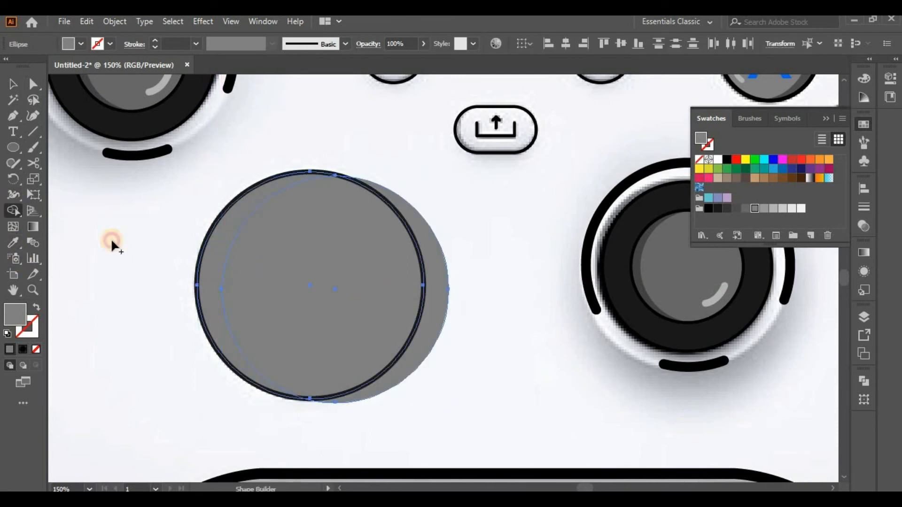
left_click(204, 265)
left_click(10, 86)
left_click(374, 319)
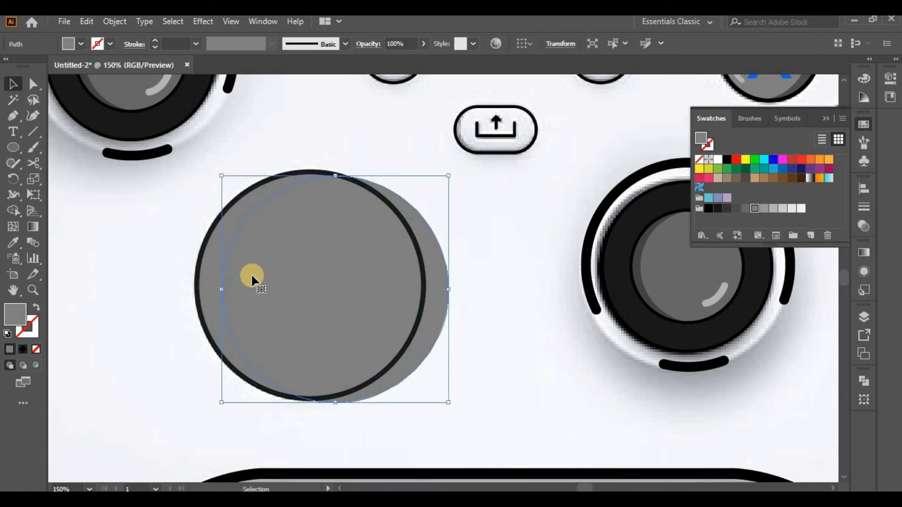
key("Delete")
Step: Fill the crescent along the D-pad's left edge with dark gray as shading
left_click(221, 244)
left_click(736, 209)
left_click(743, 209)
left_click(735, 209)
left_click(556, 334)
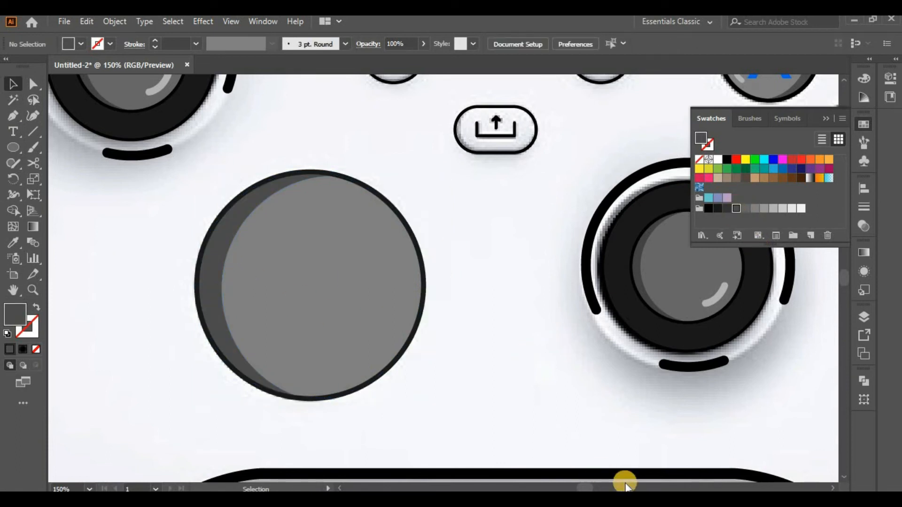
Step: Lower the opacity of the D-pad's base disc to 25% so the photo shows through
key("ctrl+minus")
left_click(727, 231)
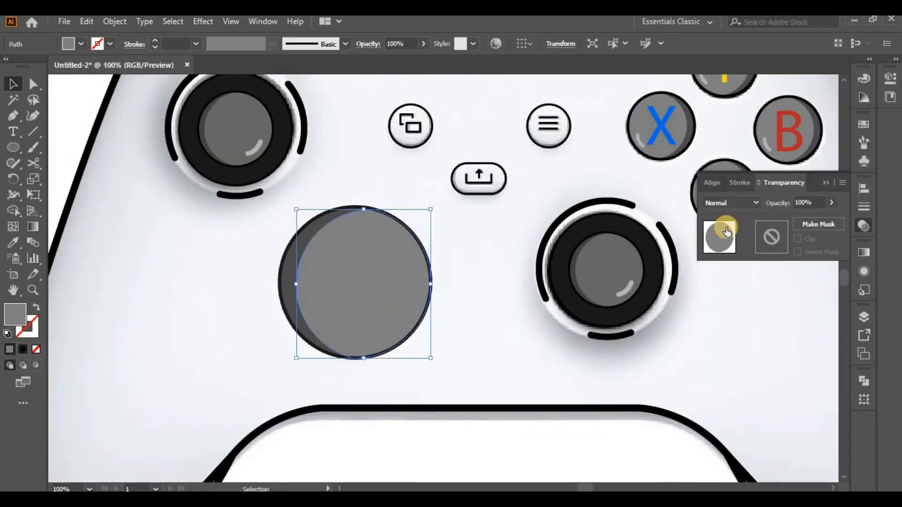
left_click_drag(779, 219, 866, 223)
left_click(505, 327)
left_click(360, 302)
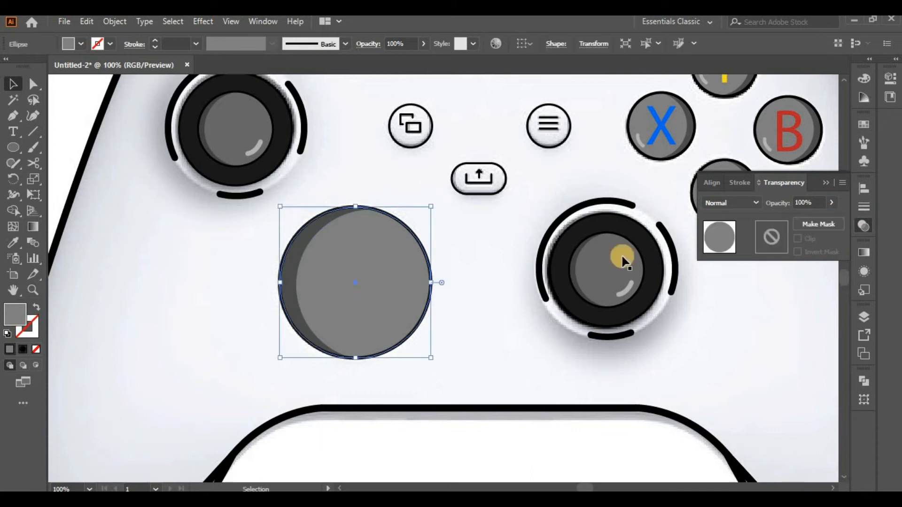
left_click_drag(819, 219, 782, 218)
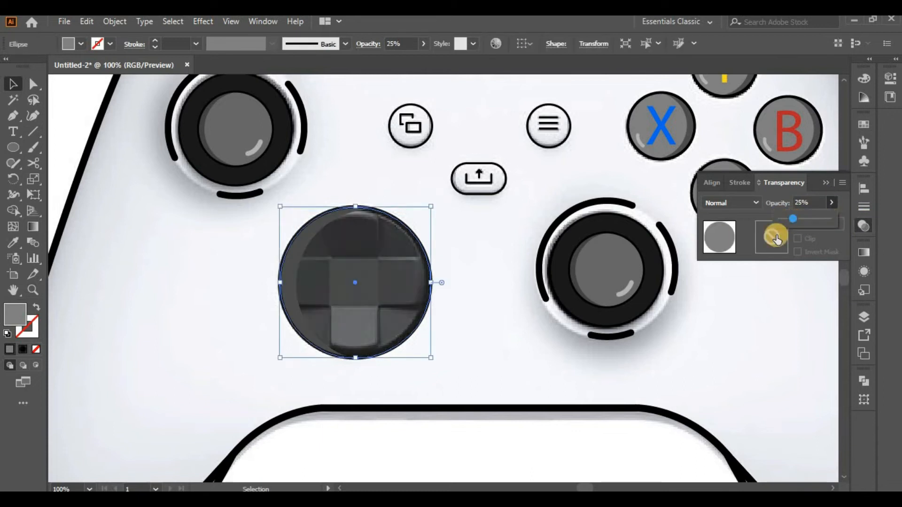
left_click(479, 333)
Step: Draw a gray rectangle over the center square of the photo's D-pad
key("ctrl+plus")
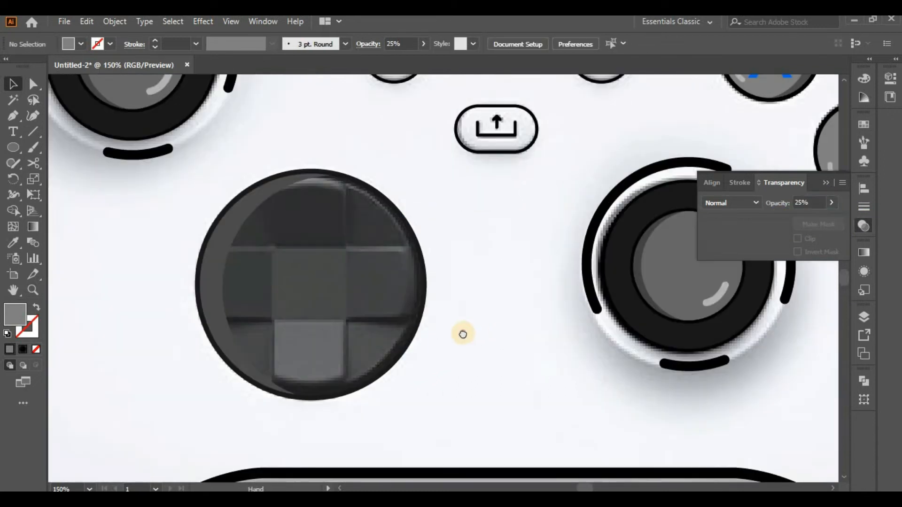
left_click_drag(462, 332, 546, 332)
left_click(11, 145)
left_click_drag(10, 143, 35, 147)
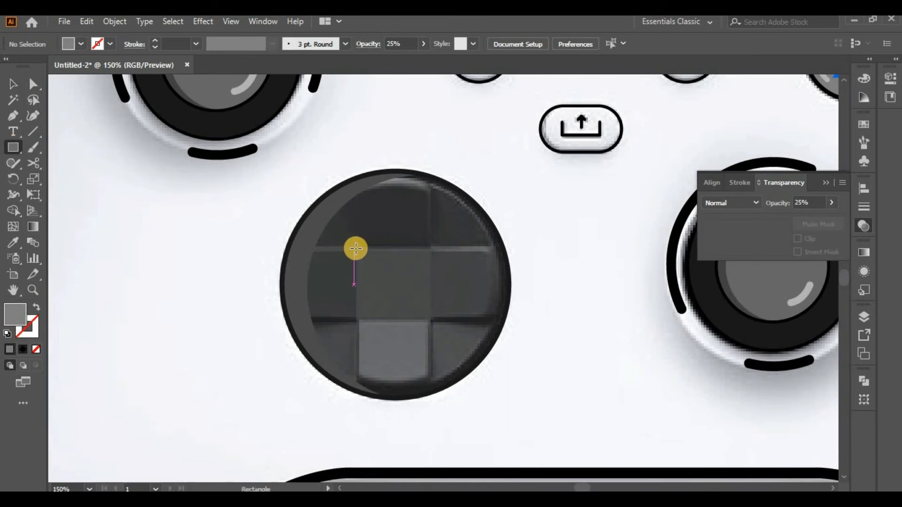
left_click_drag(430, 318, 357, 248)
left_click(13, 85)
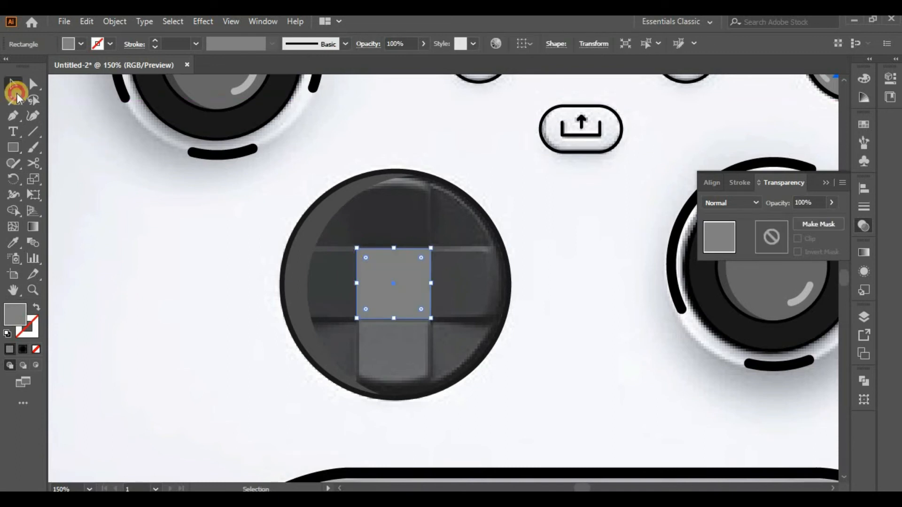
Step: Place a copy of the center rectangle above it as the top arm, with rounded outer corners, fitted against the center
mouse_move(409, 258)
left_mouse_down()
mouse_move(407, 205)
mouse_move(371, 201)
mouse_move(374, 210)
left_mouse_up()
left_click(33, 83)
left_click(13, 85)
left_click(383, 216)
left_click_drag(394, 244, 394, 249)
left_click(522, 223)
Step: Paste a copy of the top arm in front, turn it upside down and place it below the center as the bottom arm
left_click(423, 214)
left_click(87, 22)
left_click(105, 88)
left_click(81, 22)
left_click(151, 115)
left_click_drag(433, 168, 354, 255)
left_click_drag(396, 228, 410, 345)
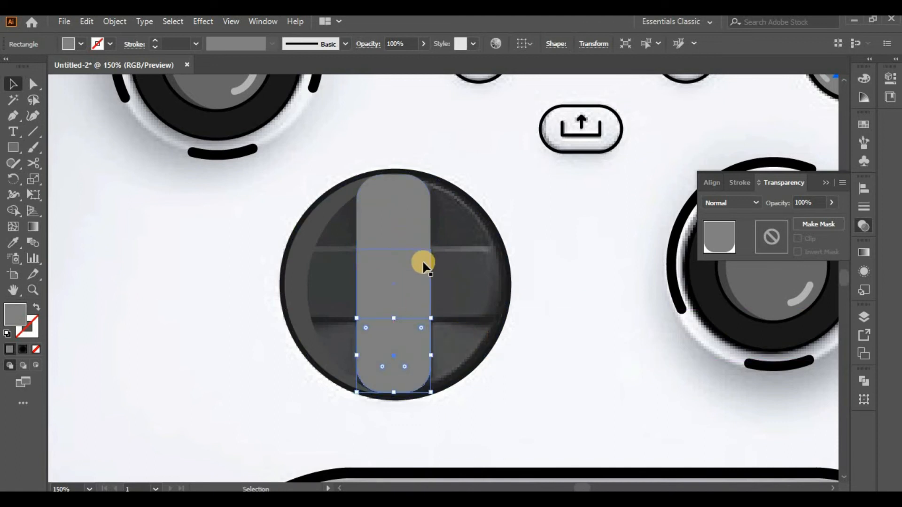
Step: Fill the D-pad's bottom arm with near-black and its top arm with medium gray
left_click(863, 127)
left_click(717, 207)
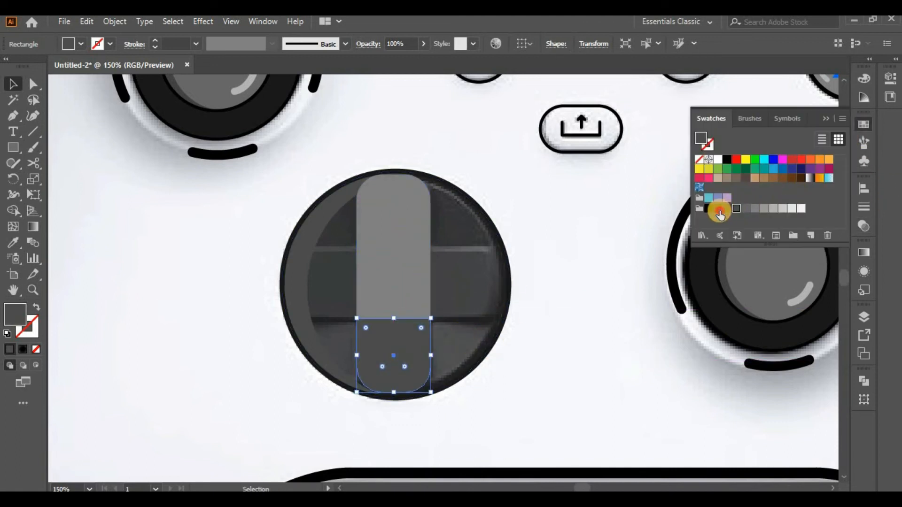
left_click(401, 228)
left_click(745, 207)
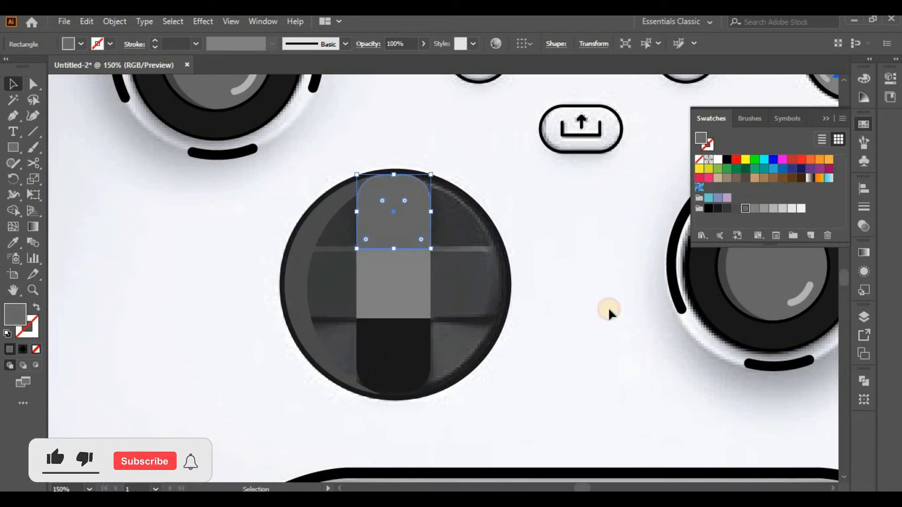
left_click(608, 307)
Step: Paste copies of the top and bottom arms in front and rotate them 90° to form the left and right arms
left_click(394, 230)
left_click(413, 349, "shift")
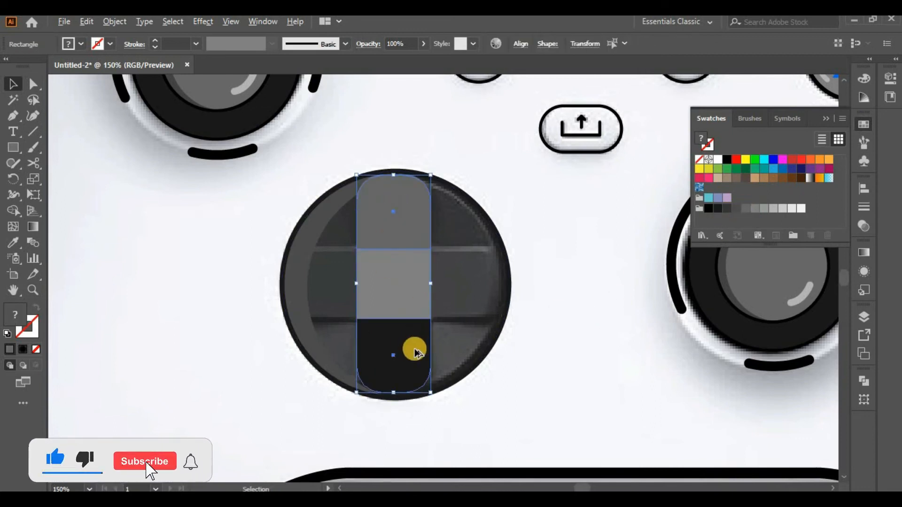
left_click(86, 22)
left_click(74, 17)
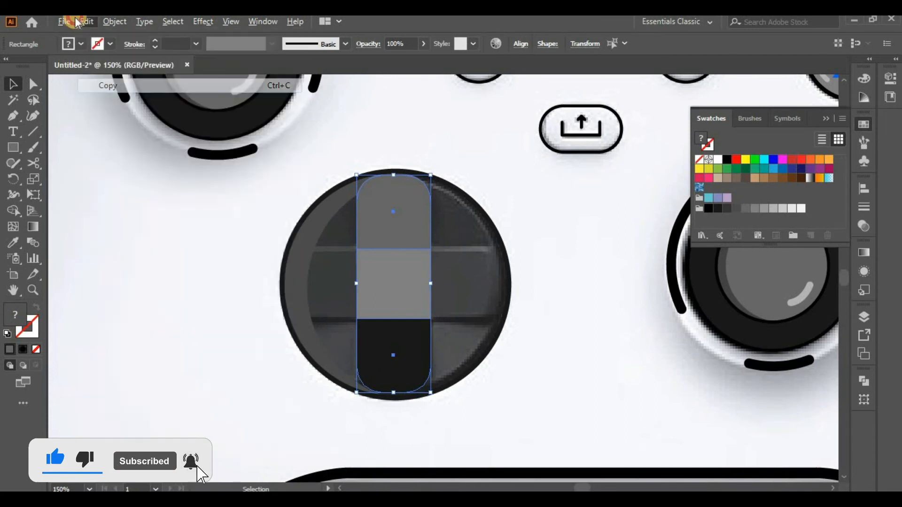
left_click(86, 22)
left_click(129, 113)
left_click_drag(435, 177, 292, 257)
Step: Fill the D-pad's right arm with very dark gray and its bottom arm with a slightly lighter dark gray
left_click(483, 294)
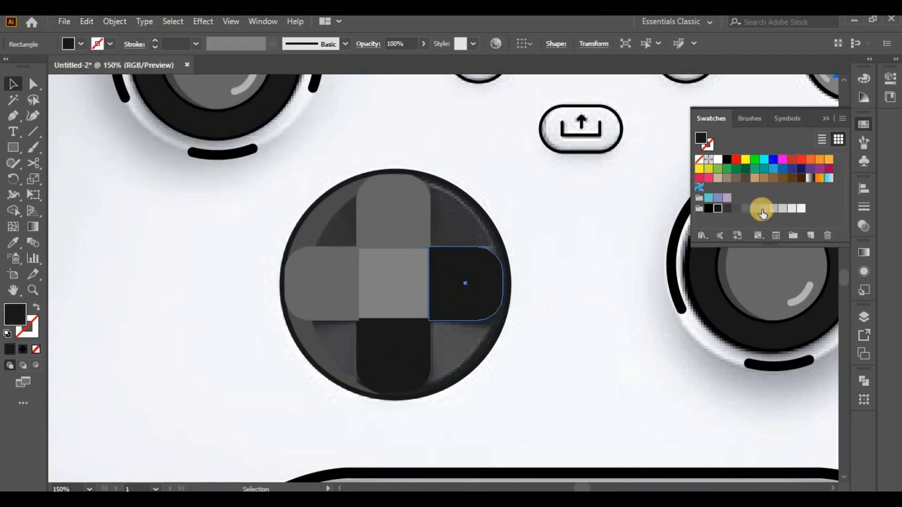
left_click(727, 208)
left_click(545, 340)
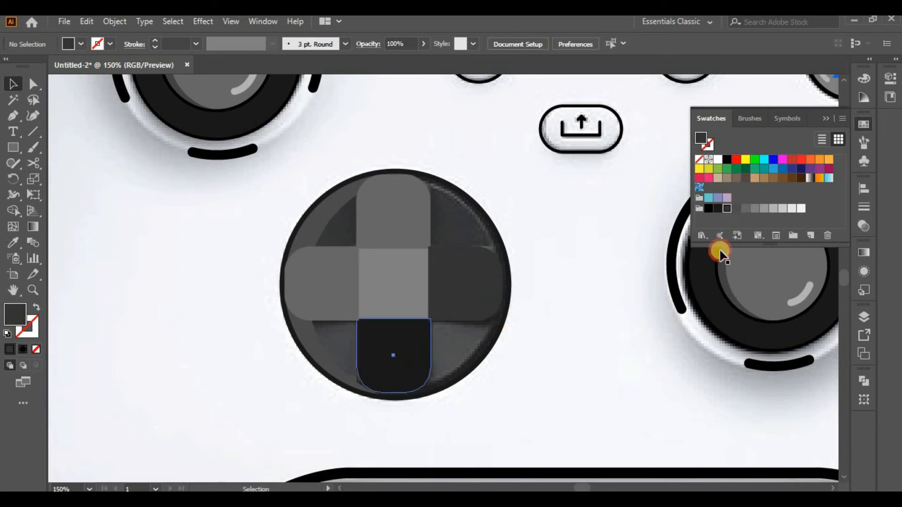
left_click(400, 352)
left_click(736, 208)
left_click(643, 287)
Step: Fill the D-pad's top arm with lighter gray, its center with medium gray and its left arm with dark gray
left_click(405, 225)
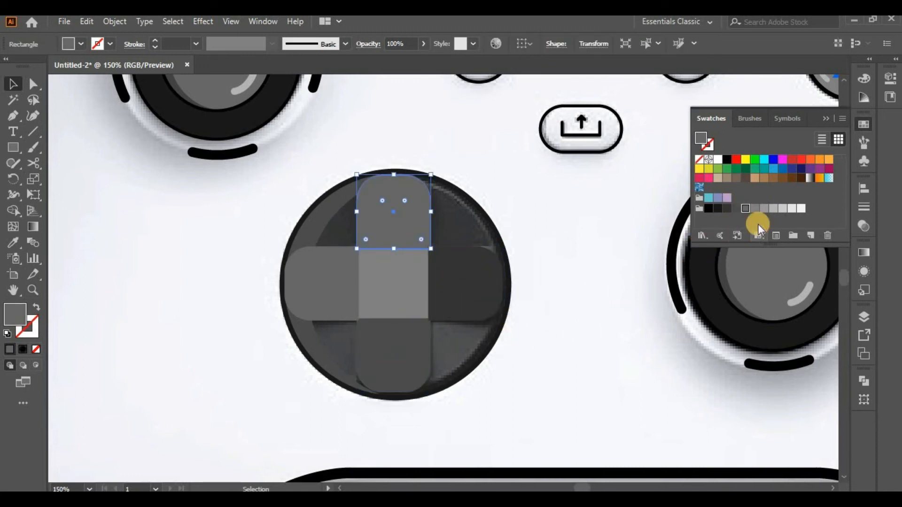
left_click(757, 209)
left_click(531, 318)
left_click(371, 292)
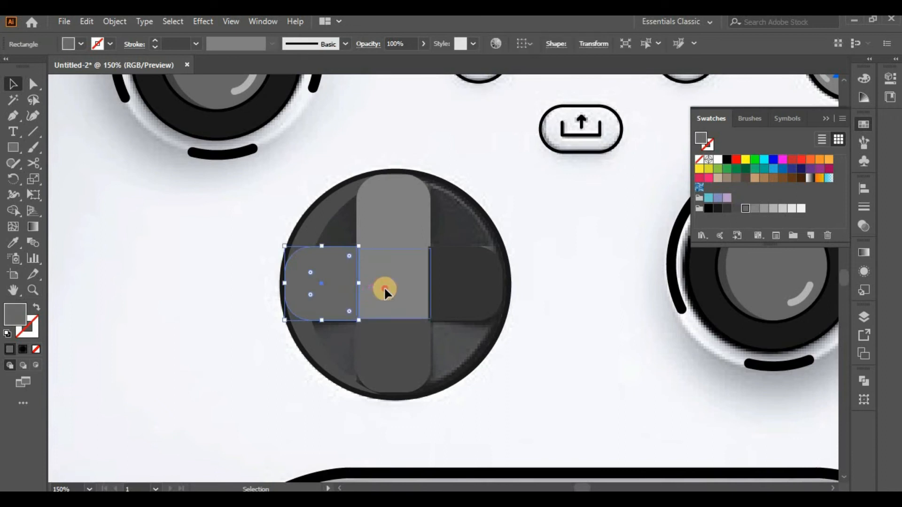
left_click(746, 209)
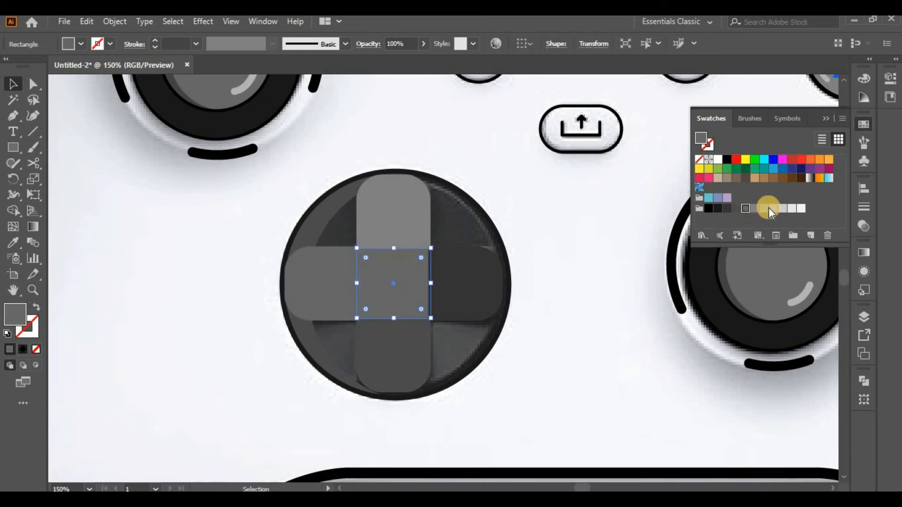
left_click(322, 288)
left_click(737, 209)
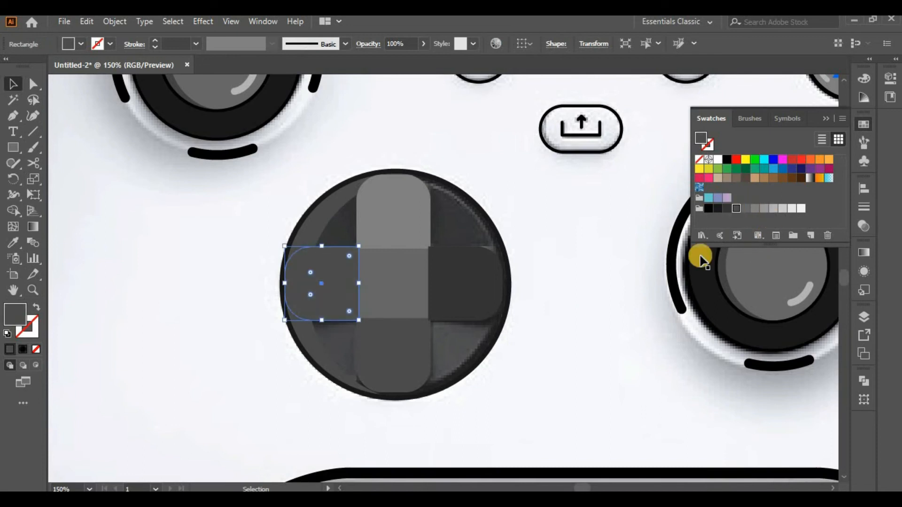
left_click(602, 343)
Step: Resize the horizontal and vertical arm pairs so their edges line up with the D-pad's center
key("ctrl+equal")
key("ctrl+equal")
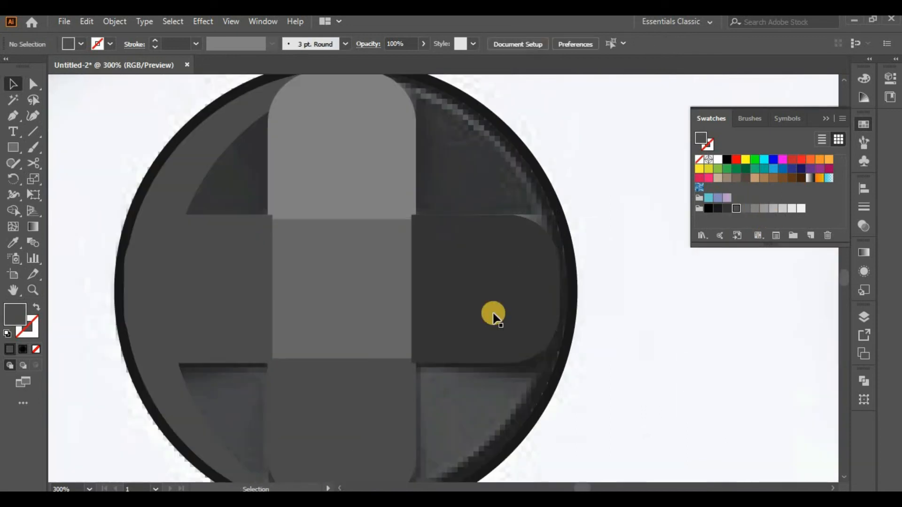
left_click(153, 266)
left_click(473, 256, "shift")
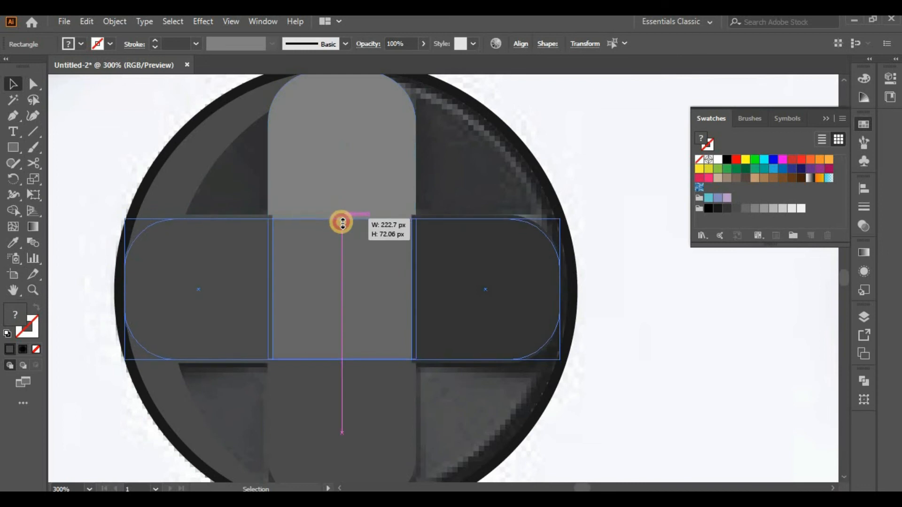
left_click(338, 178)
left_click(355, 418, "shift")
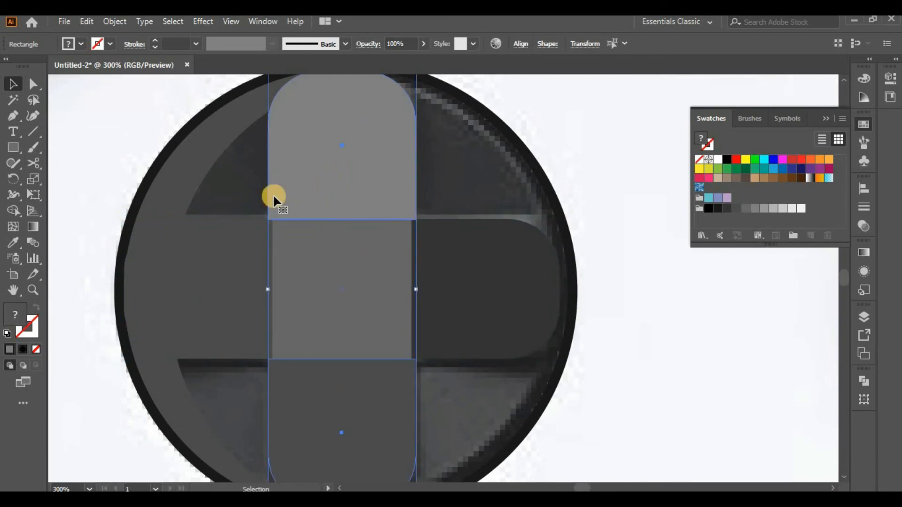
left_click_drag(267, 291, 272, 291)
left_click(591, 391)
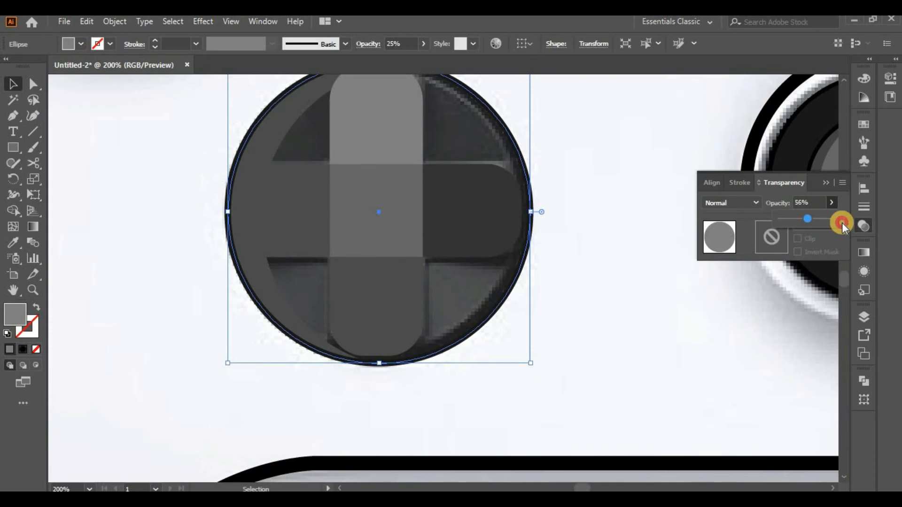
Step: Set the D-pad base disc's opacity to 100% and fill it with medium-dark gray
left_click(842, 222)
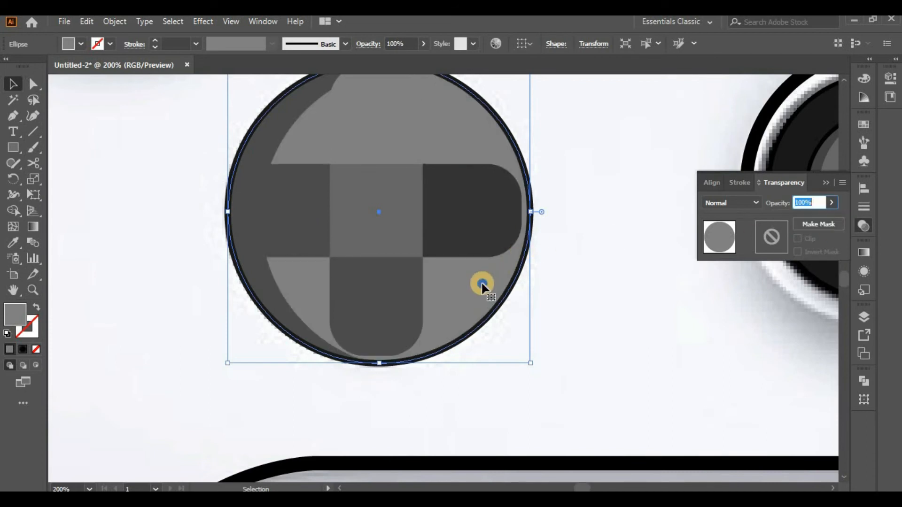
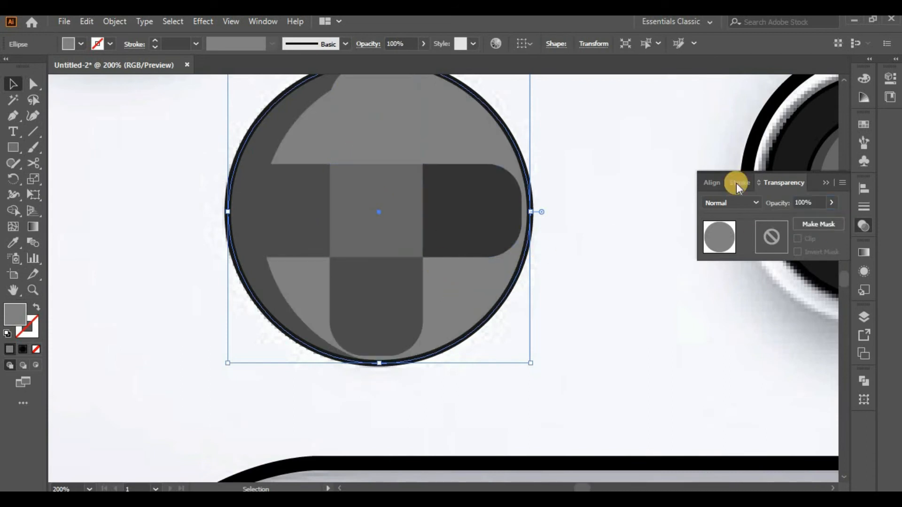
left_click(867, 122)
left_click(762, 208)
left_click(745, 208)
left_click(735, 208)
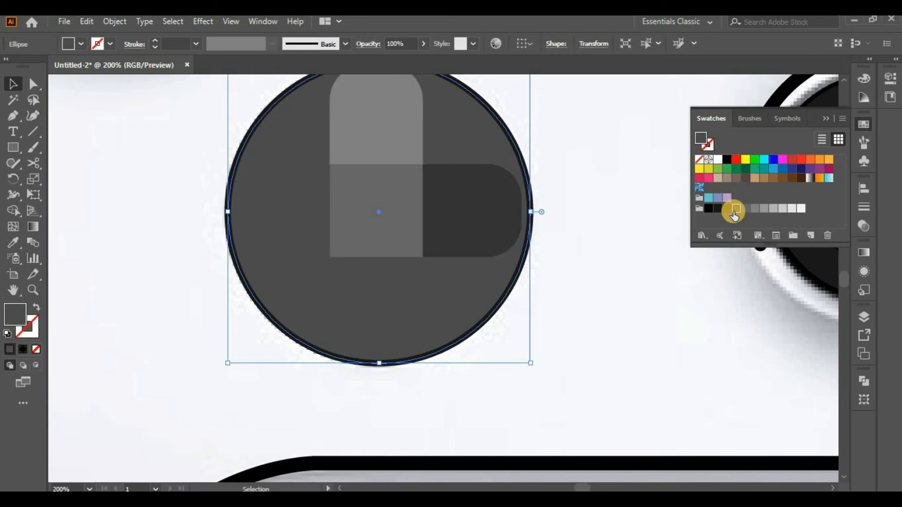
left_click(776, 209)
left_click(785, 209)
left_click(764, 211)
left_click(746, 209)
left_click(582, 286)
Step: Fill the crescent on the D-pad's base disc with black and bring the crescent and the disc's outline ring to the front
left_click(380, 139)
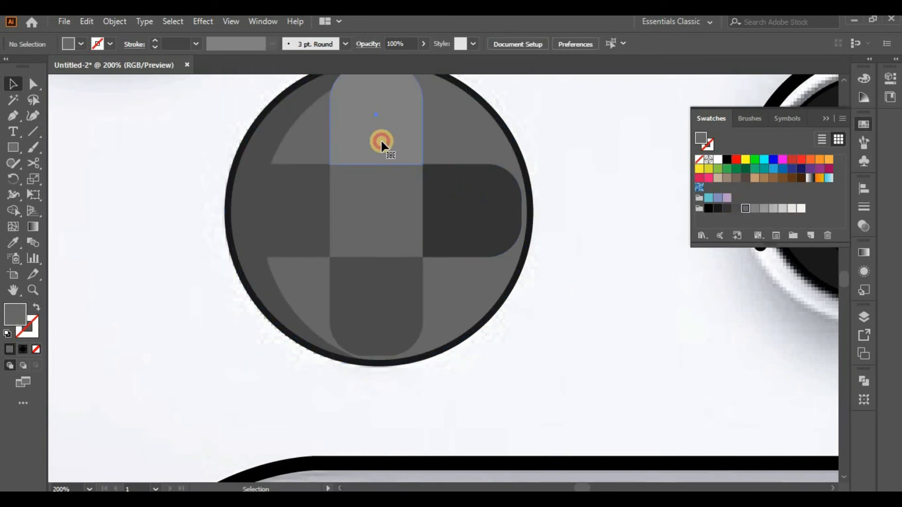
left_click(263, 150)
left_click(727, 160)
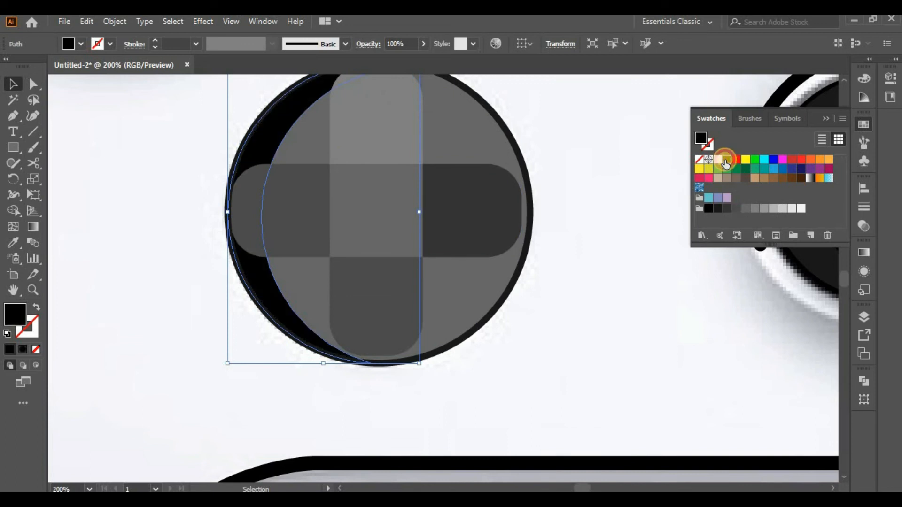
right_click(289, 116)
mouse_move(332, 343)
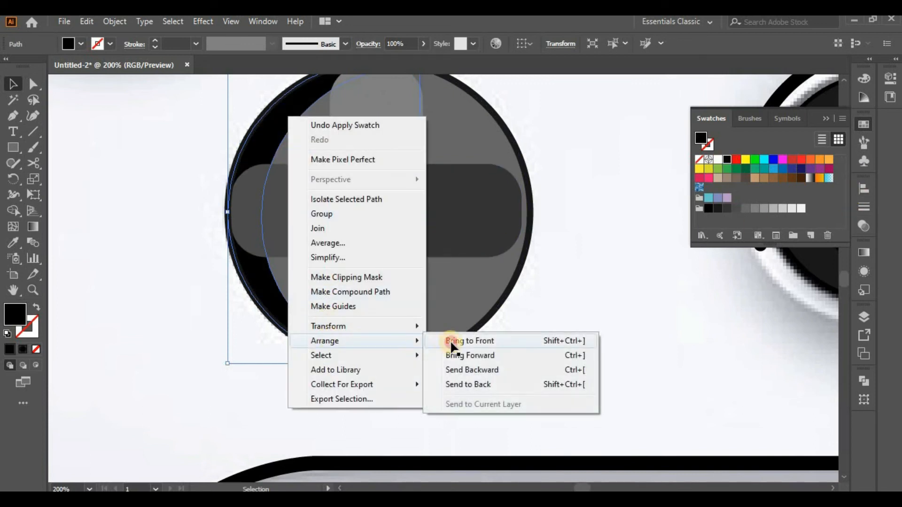
left_click(454, 343)
right_click(453, 350)
mouse_move(491, 277)
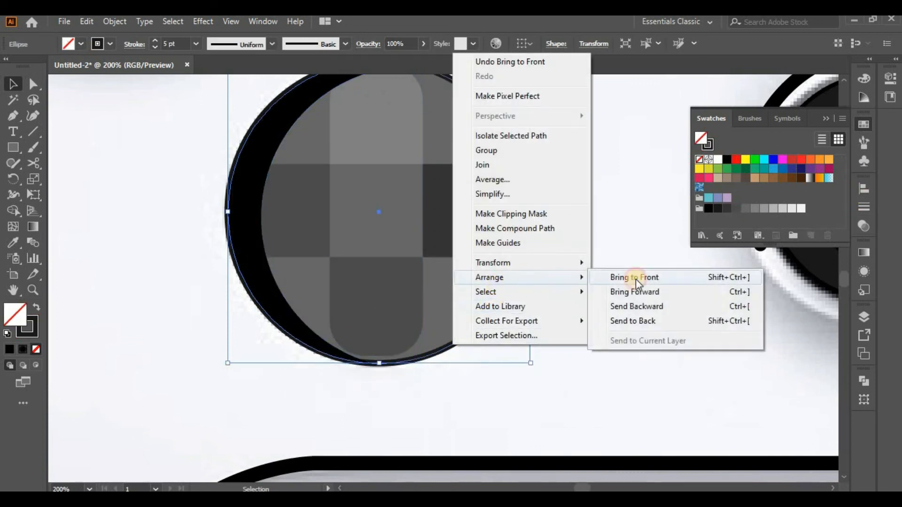
left_click(630, 278)
Step: Fill the D-pad disc's crescent with light gray and lower its opacity to 26%
left_click(732, 210)
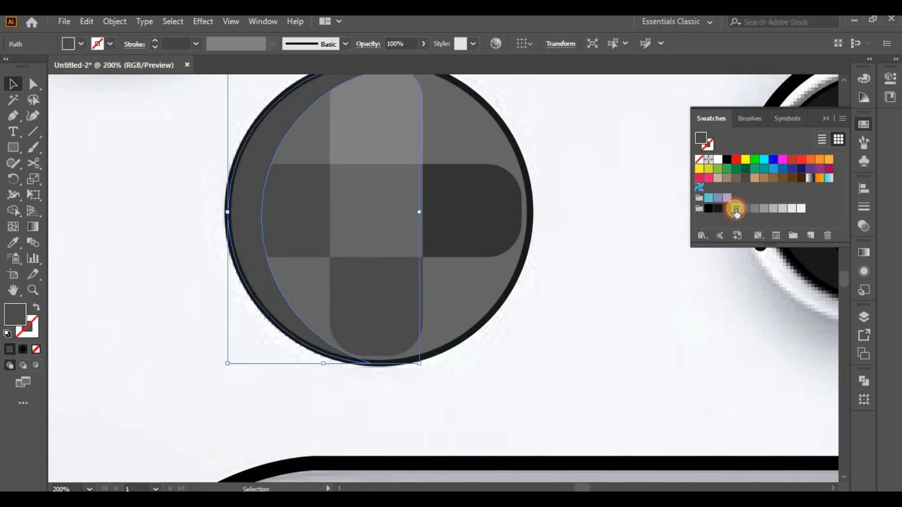
left_click(650, 276)
left_click(235, 212)
left_click(782, 208)
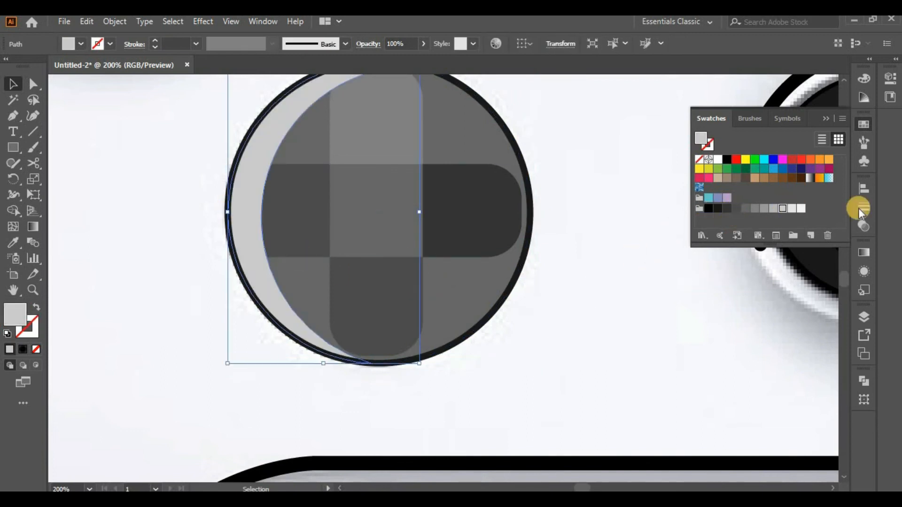
left_click(870, 224)
left_click_drag(832, 203, 786, 215)
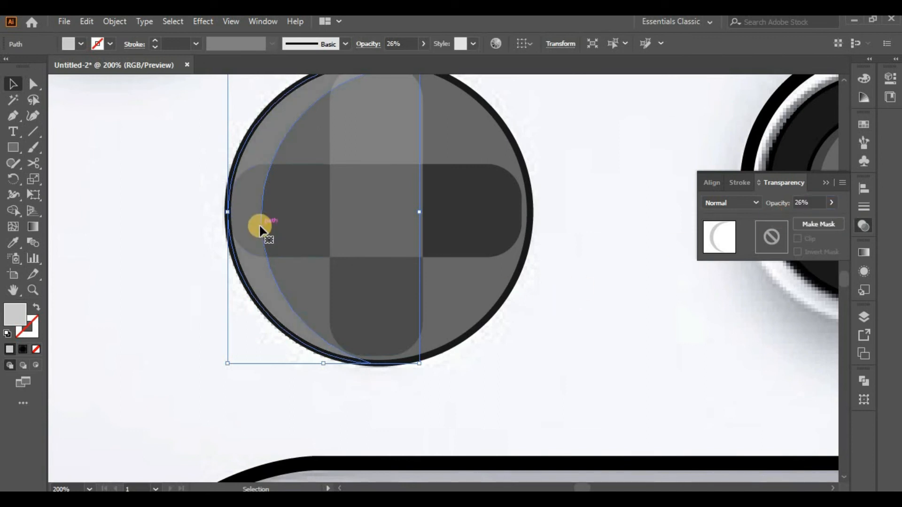
Step: Fill the D-pad's left arm with a medium-light gray
left_click(262, 226)
left_click(867, 128)
left_click(766, 210)
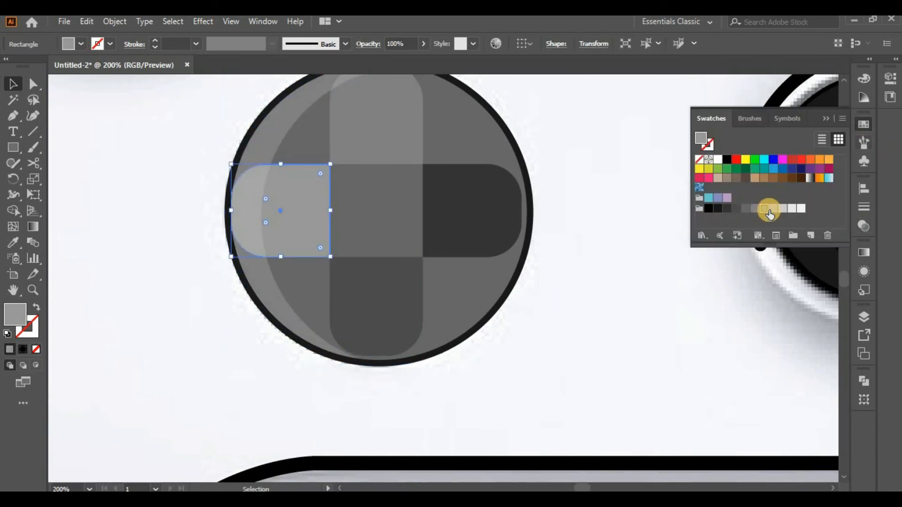
left_click(607, 387)
Step: Fill the D-pad's top arm with dark gray
key("ctrl+minus")
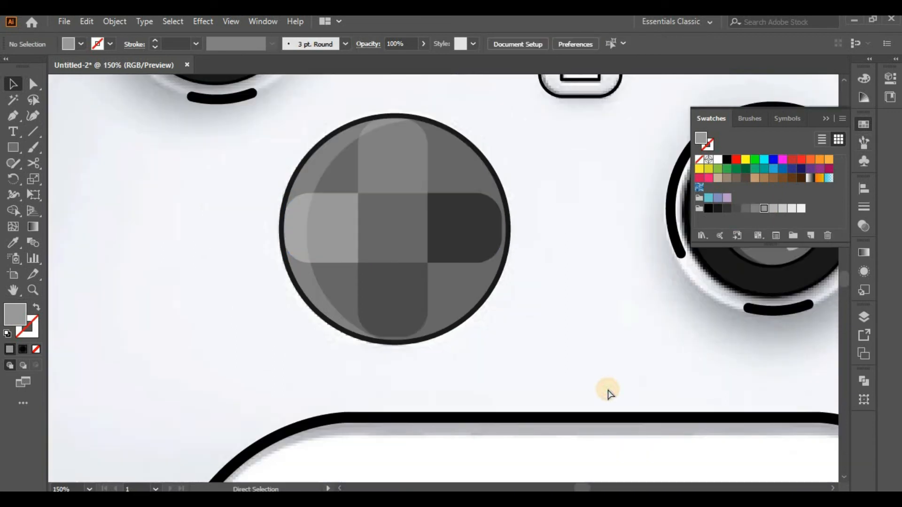
key("ctrl+minus")
scroll(559, 328, "up", 2)
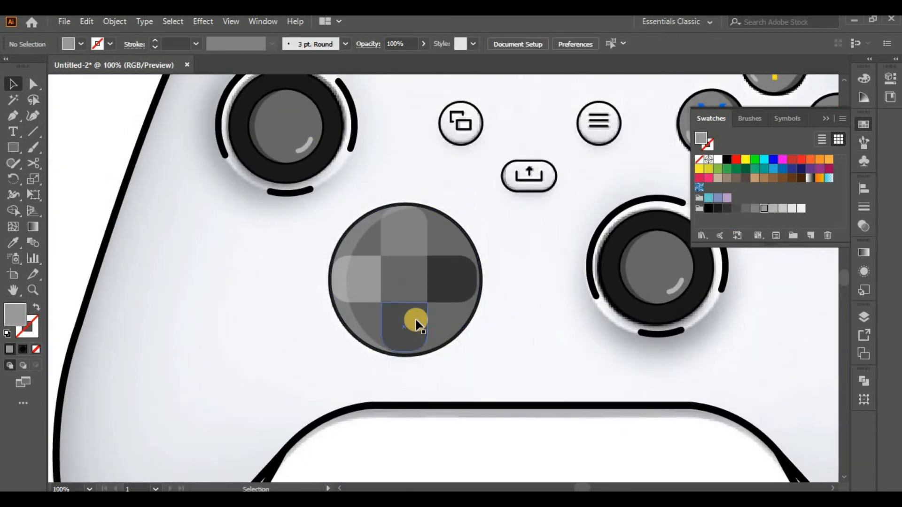
left_click(408, 256)
left_click(747, 208)
left_click(727, 208)
left_click(737, 208)
left_click(525, 346)
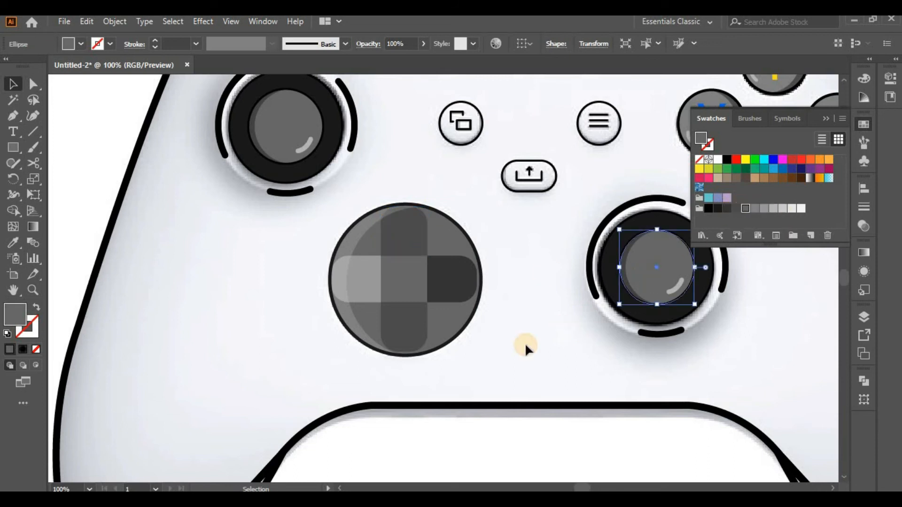
Step: Hide the locked reference photo beneath the controller artwork
key("ctrl+plus")
key("ctrl+minus")
key("ctrl+minus")
key("ctrl+minus")
left_click_drag(525, 345, 463, 374)
key("ctrl+minus")
key("ctrl+minus")
left_click(862, 227)
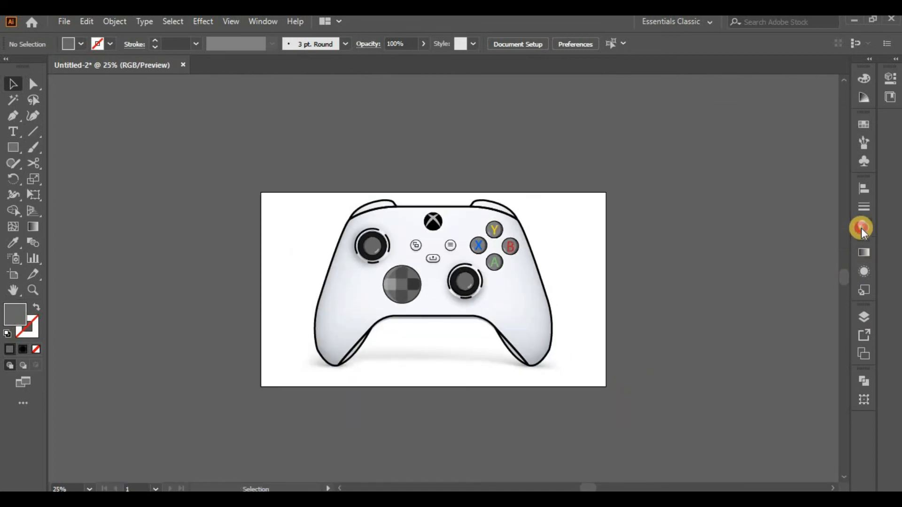
left_click(866, 308)
left_click_drag(845, 249, 703, 468)
left_click(700, 463)
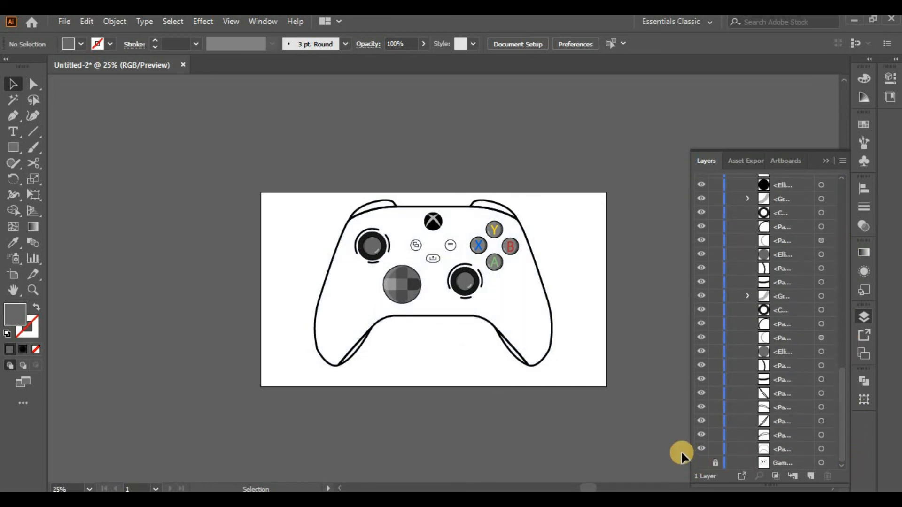
left_click(700, 465)
left_click(701, 464)
left_click(700, 464)
left_click(701, 465)
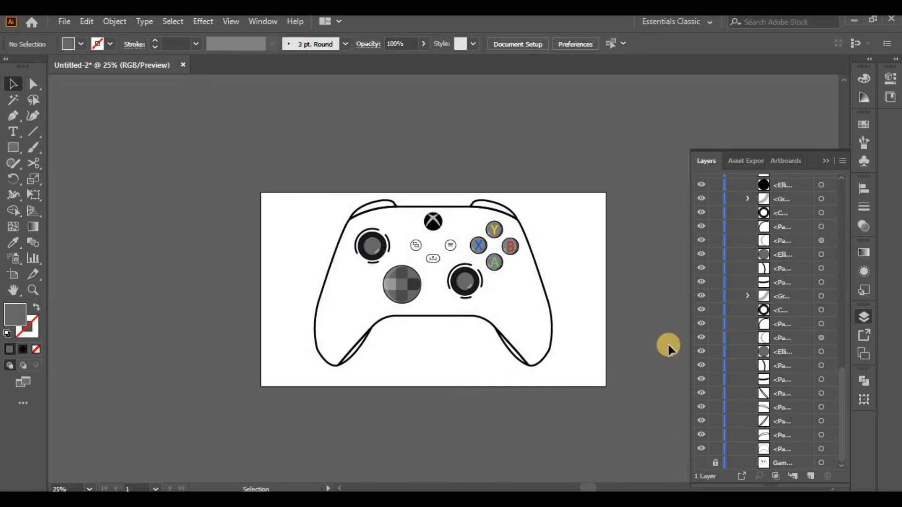
Step: Fill the controller's body shape with dark gray 474747, keeping its black outline
left_click(550, 357)
left_click(11, 351)
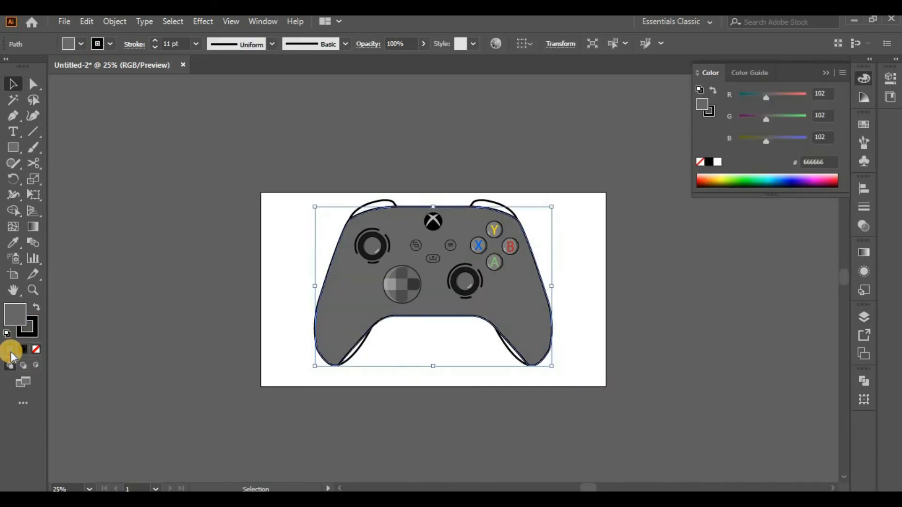
key("ctrl+plus")
key("ctrl+plus")
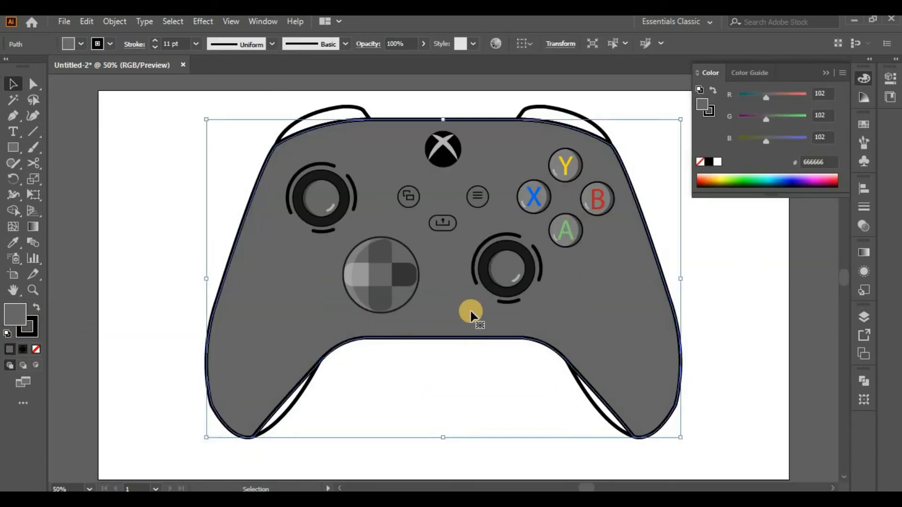
double_click(10, 320)
left_click(346, 298)
left_click(661, 185)
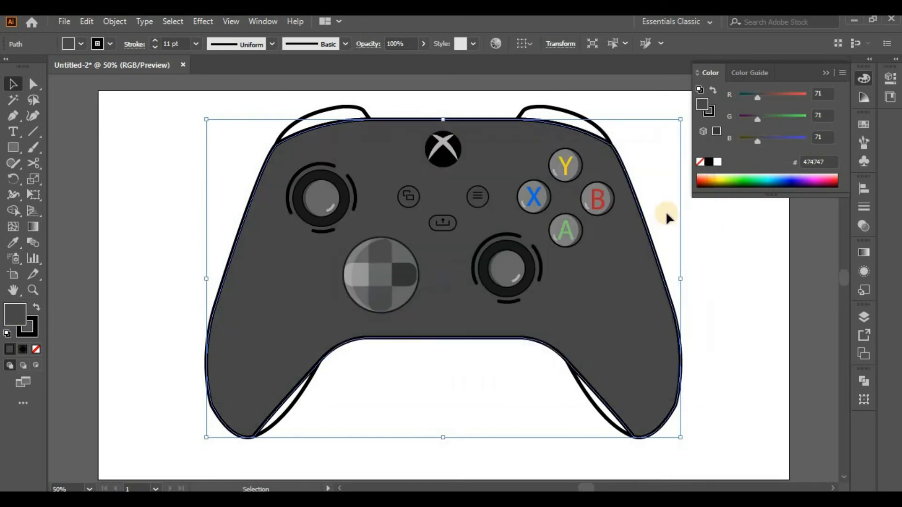
left_click(726, 326)
Step: Recolor the line icons of the view, menu and share buttons light gray, leaving the controller body out of the selection
key("a")
key("ctrl+plus")
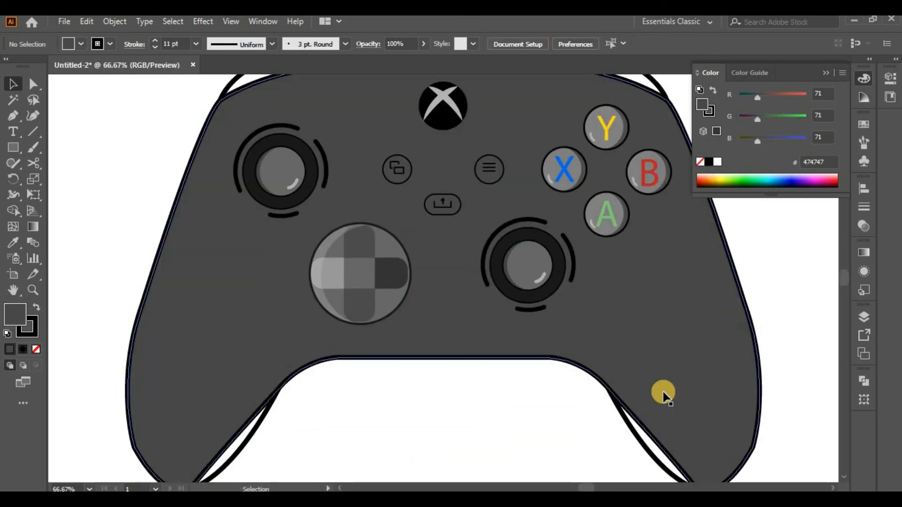
key("ctrl+plus")
key("ctrl+plus")
key("v")
left_click(359, 201)
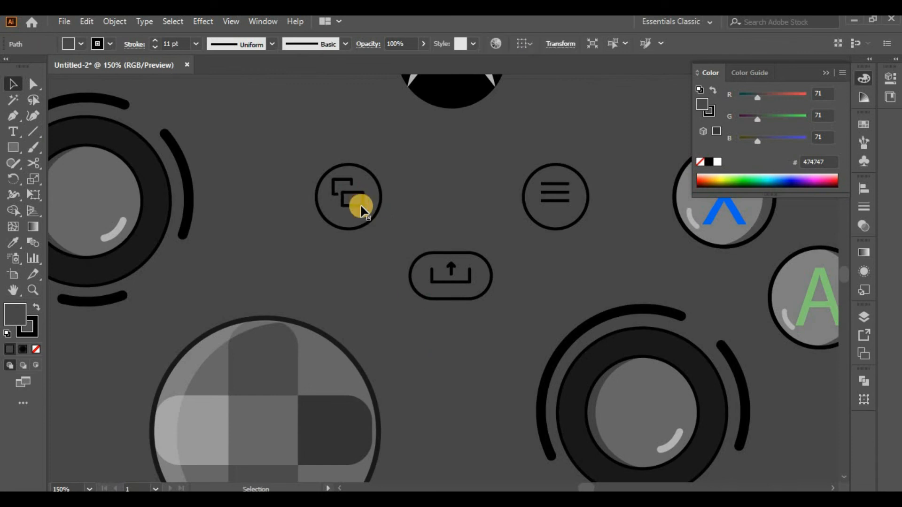
left_click(353, 182, "shift")
left_click(560, 201, "shift")
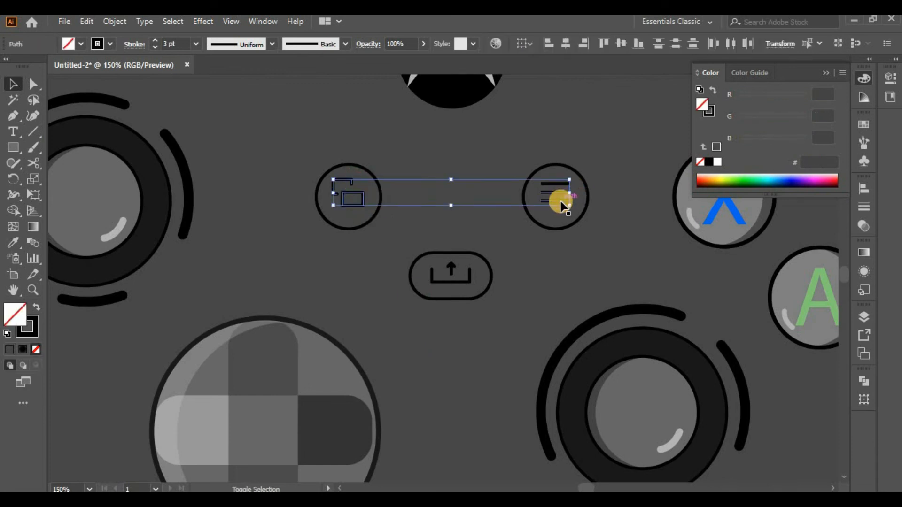
left_click(463, 284, "shift")
left_click(453, 269, "shift")
left_click(449, 268, "shift")
left_click(366, 380, "shift")
left_click(158, 329)
left_click(480, 327)
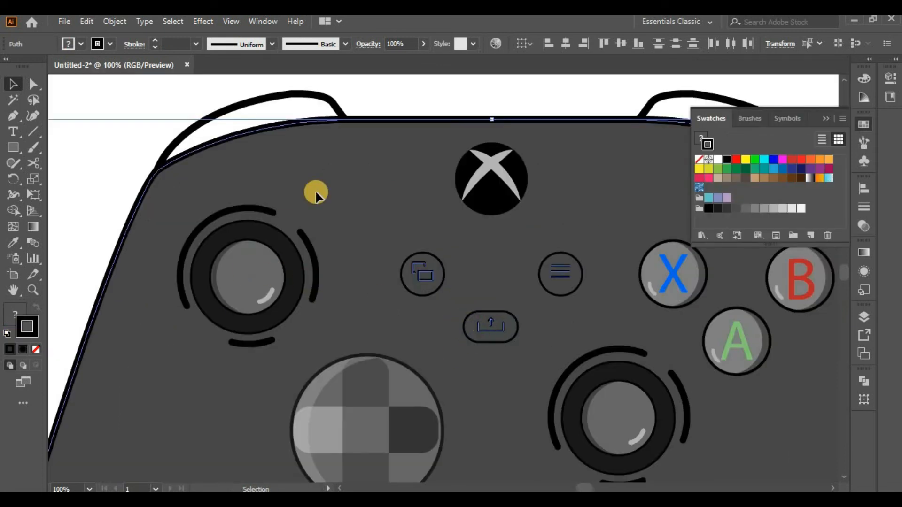
left_click(398, 124, "shift")
left_click(775, 208)
left_click(618, 316)
Step: Swap the fill and stroke of the sliver inside the controller's left grip and undo the following stroke color change
key("ctrl+minus")
key("ctrl+minus")
key("ctrl+minus")
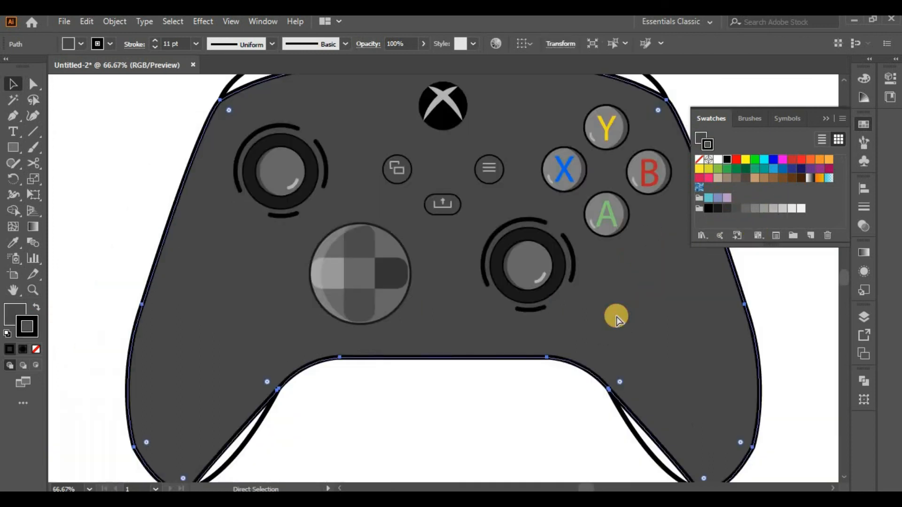
left_click(422, 385)
key("ctrl+plus")
key("ctrl+plus")
left_click_drag(362, 436, 472, 314)
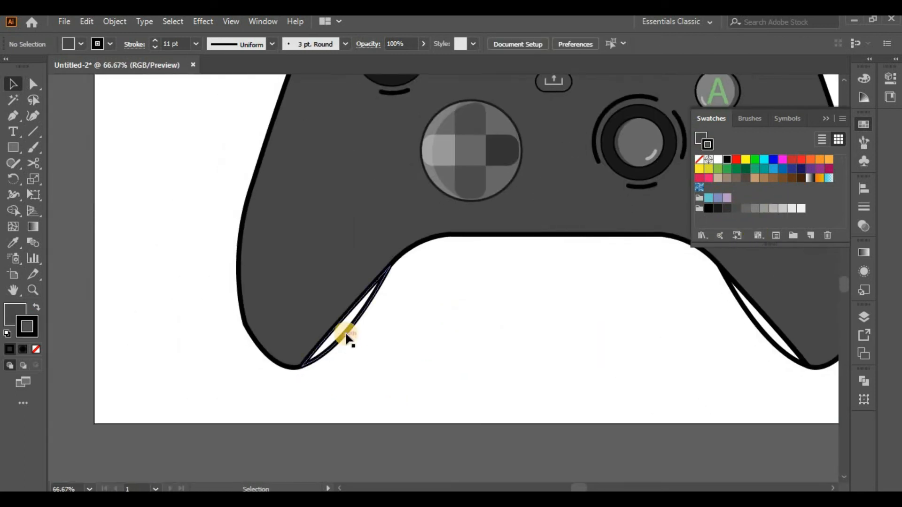
left_click(346, 335)
left_click(36, 307)
left_click(754, 208)
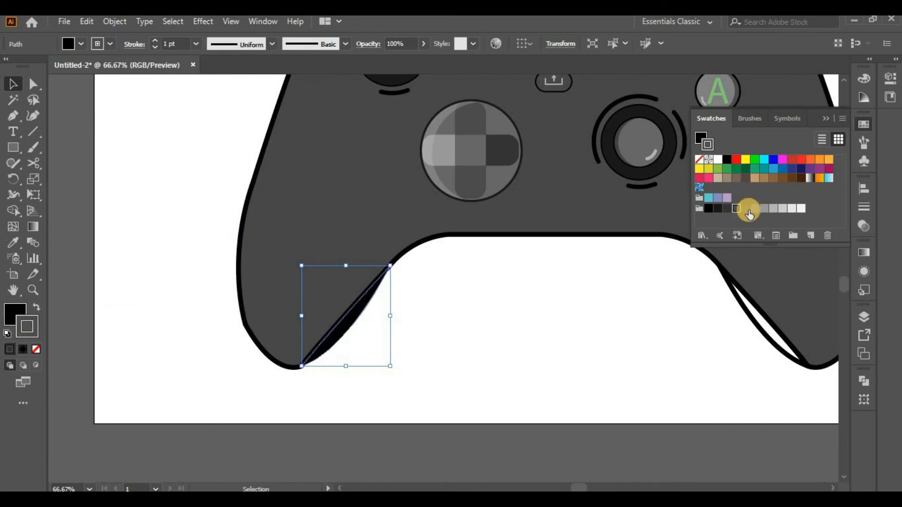
key("ctrl+z")
Step: Fill the left inner grip sliver with very dark gray 1A1A1A
left_click(14, 312)
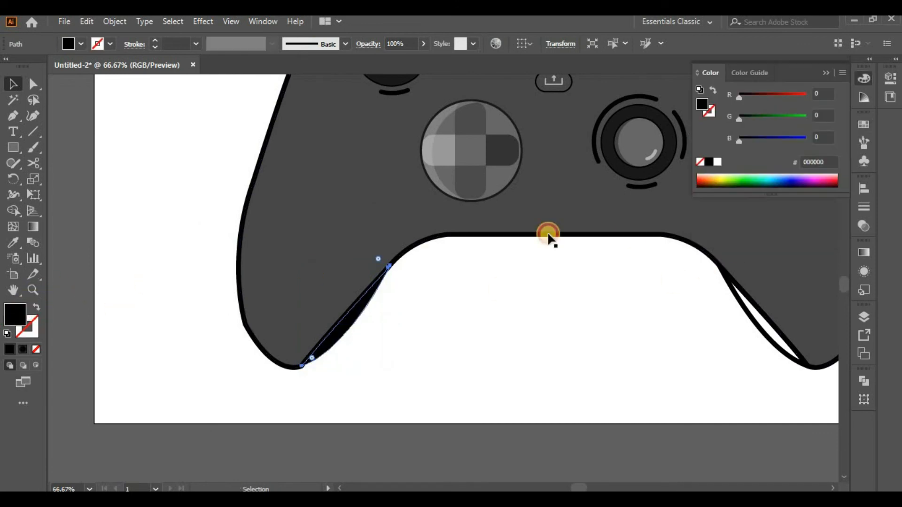
left_click(863, 125)
left_click(744, 209)
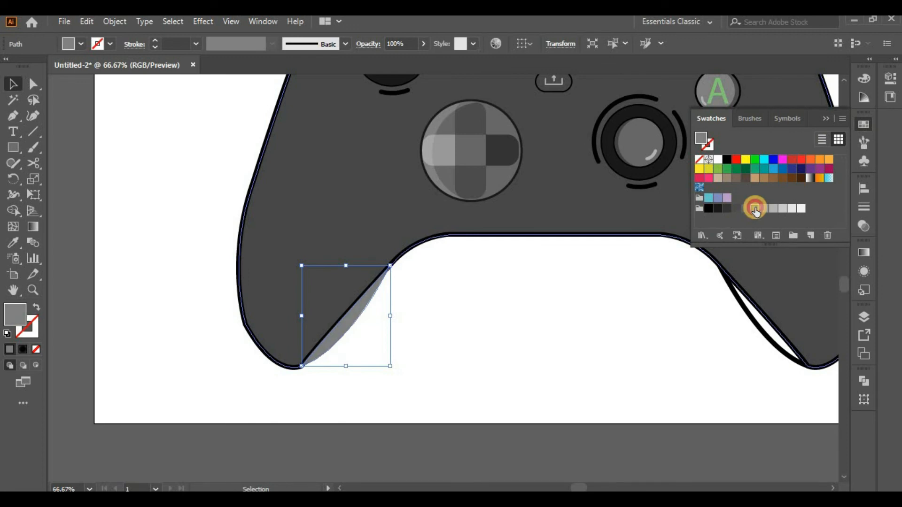
left_click(718, 208)
left_click(545, 314)
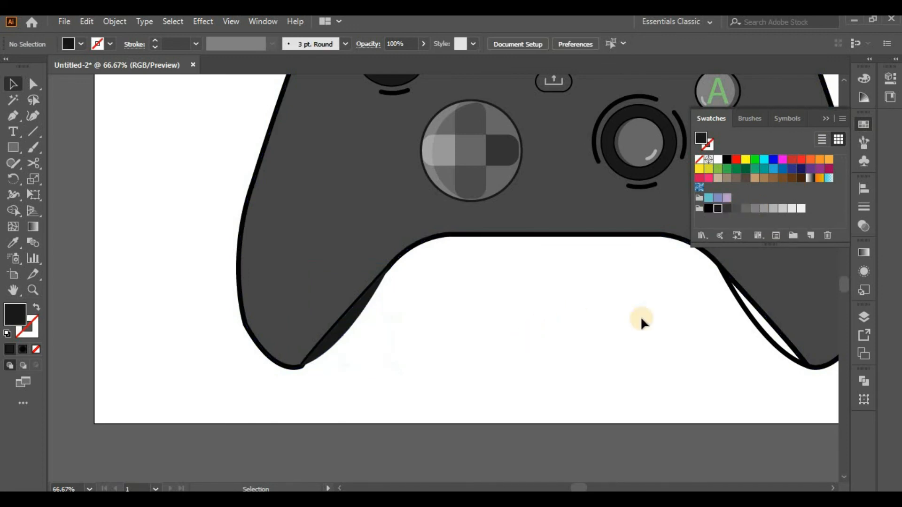
Step: Give the left inner grip sliver a 1A1A1A stroke with a weight of 10 pt
key("ctrl+plus")
left_click(294, 351)
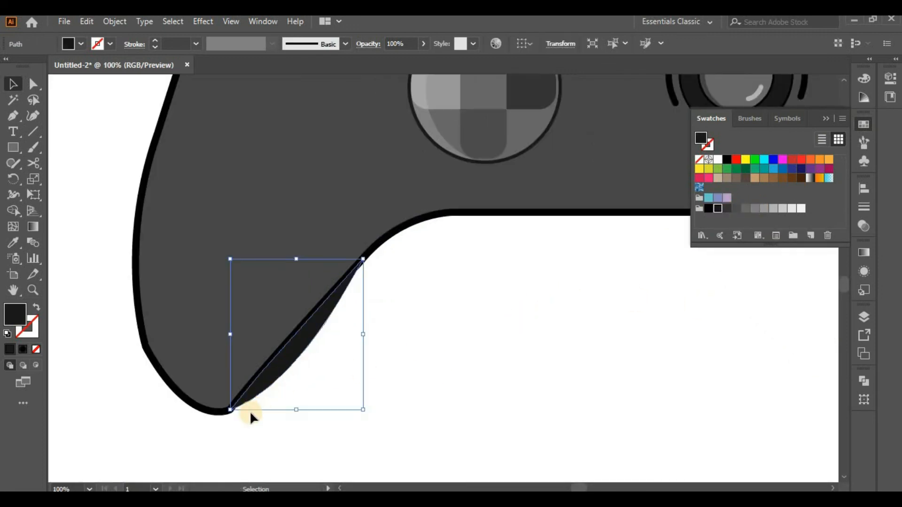
left_click(32, 327)
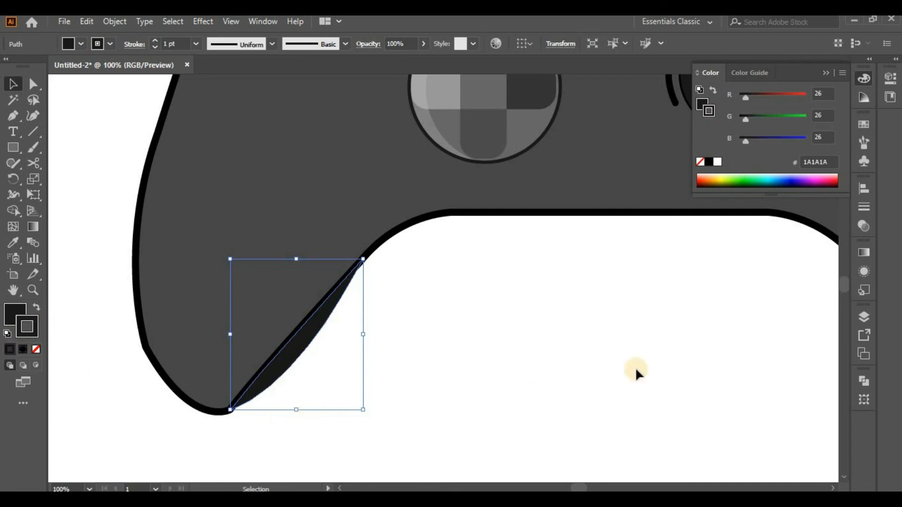
left_click(428, 381)
left_click(292, 361)
left_click(155, 41)
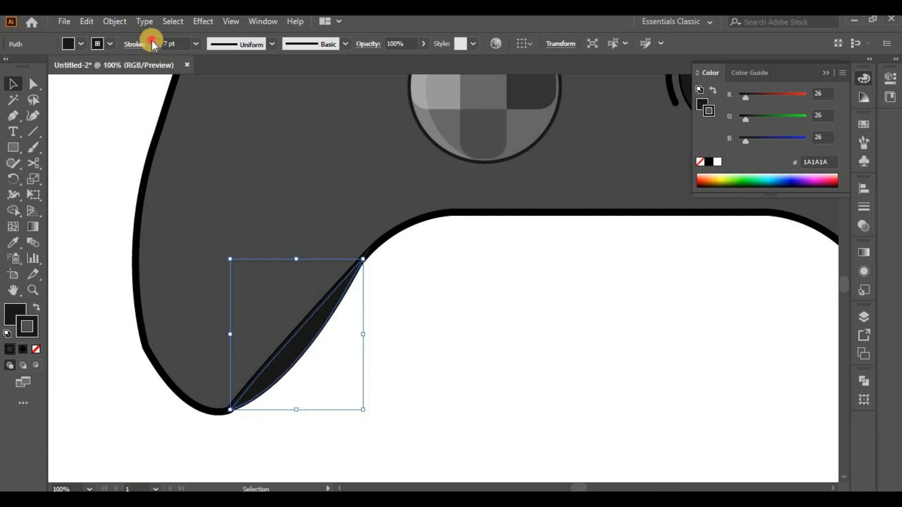
left_click(155, 41)
left_click(413, 311)
Step: Send the left inner grip sliver to the back, behind the controller body
key("ctrl+minus")
key("ctrl+minus")
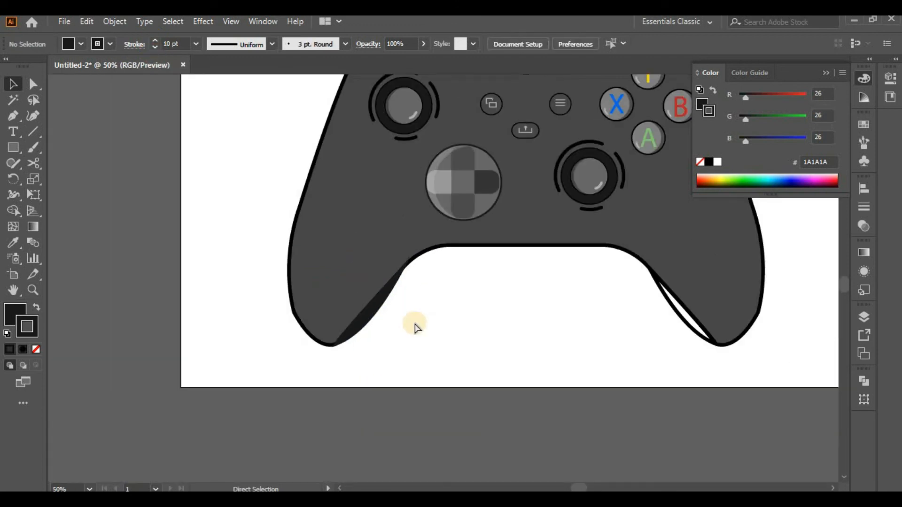
key("ctrl+plus")
key("ctrl+plus")
right_click(329, 318)
mouse_move(372, 242)
left_click(507, 286)
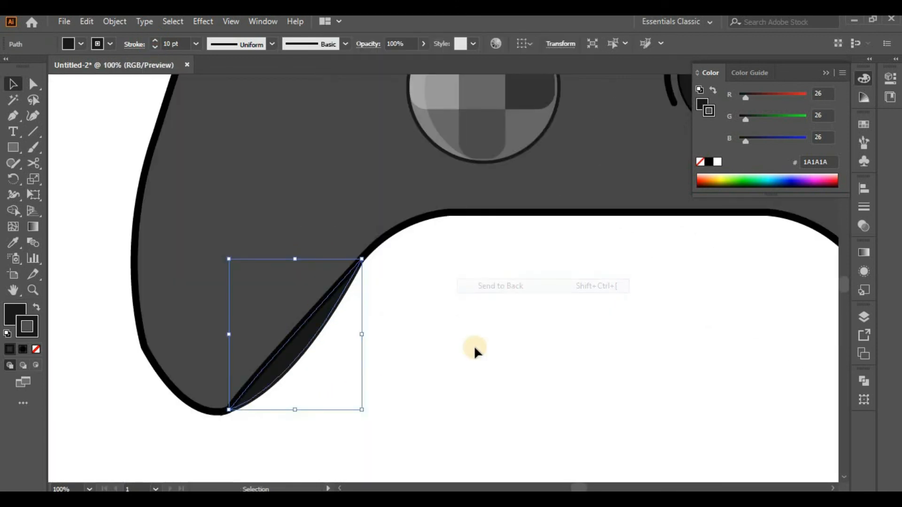
left_click(474, 346)
Step: Send the right inner grip sliver to the back, behind the controller body
left_click(297, 358)
key("ctrl+minus")
key("ctrl+minus")
left_click_drag(680, 319, 540, 317)
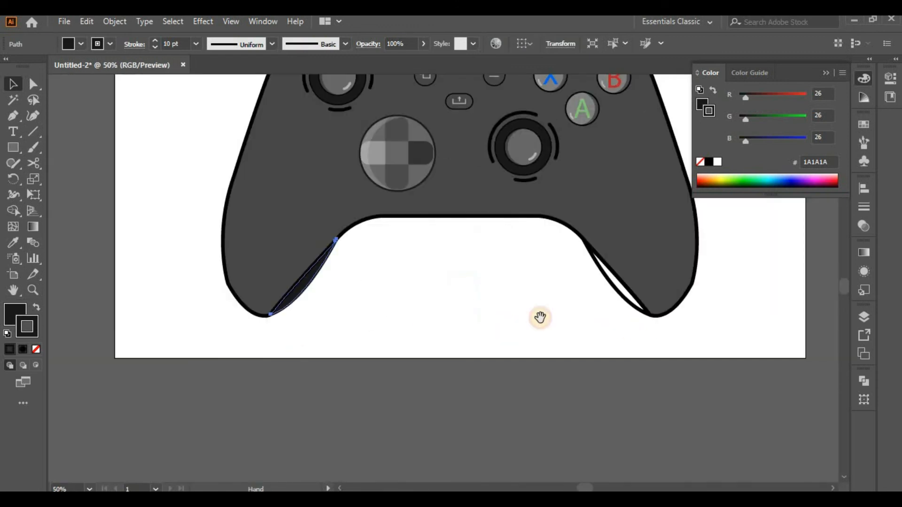
right_click(620, 298)
mouse_move(672, 427)
left_click(493, 469)
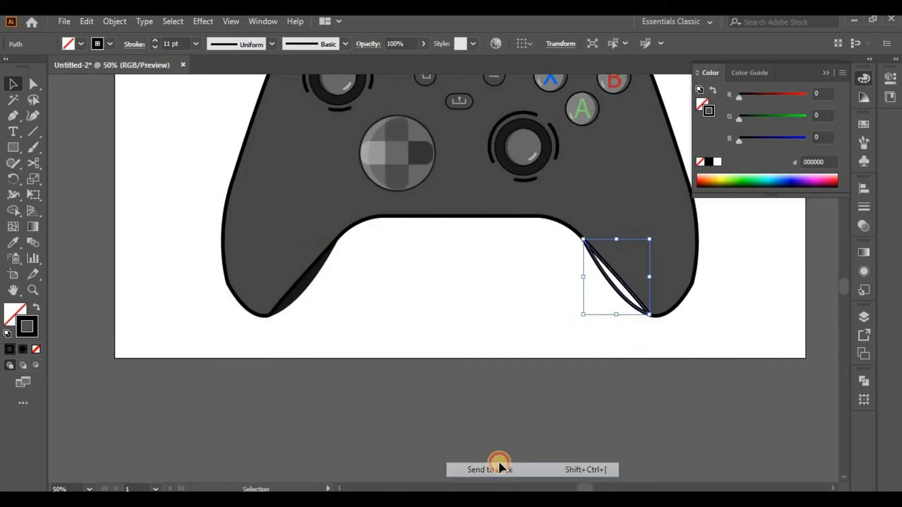
Step: Copy the left inner grip sliver's fill and stroke onto the right inner grip sliver
left_click(12, 244)
left_click(294, 288)
left_click(299, 288)
left_click(305, 295)
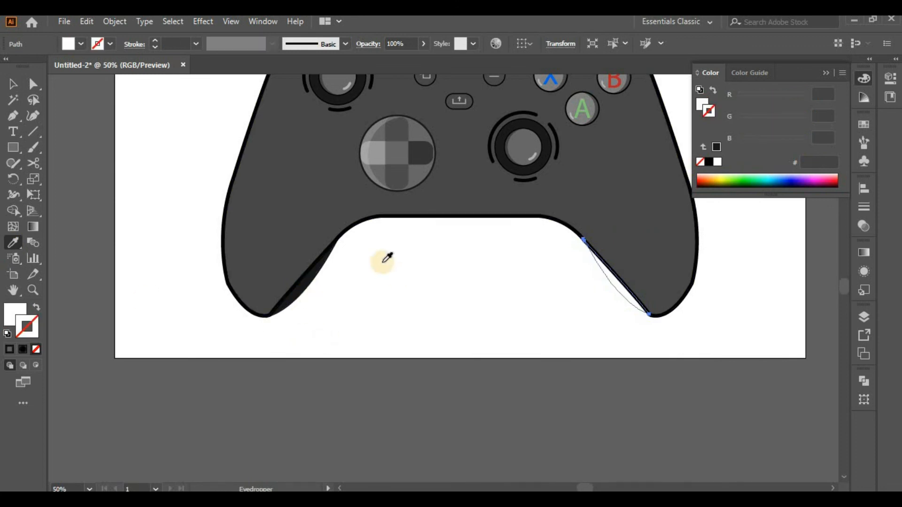
left_click(307, 285)
left_click(18, 78)
left_click(464, 337)
scroll(467, 404, "up", 5)
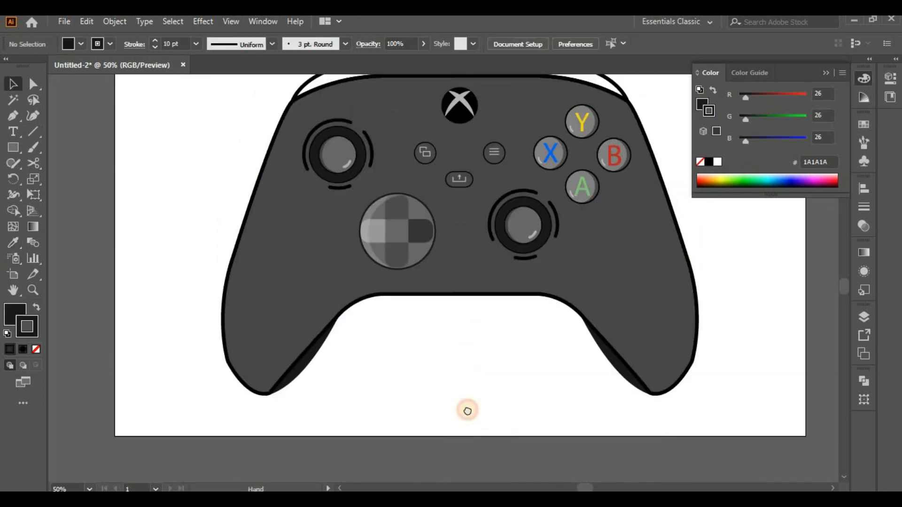
Step: Fill the controller body with the slightly lighter dark gray 4D4D4D
left_click(294, 356)
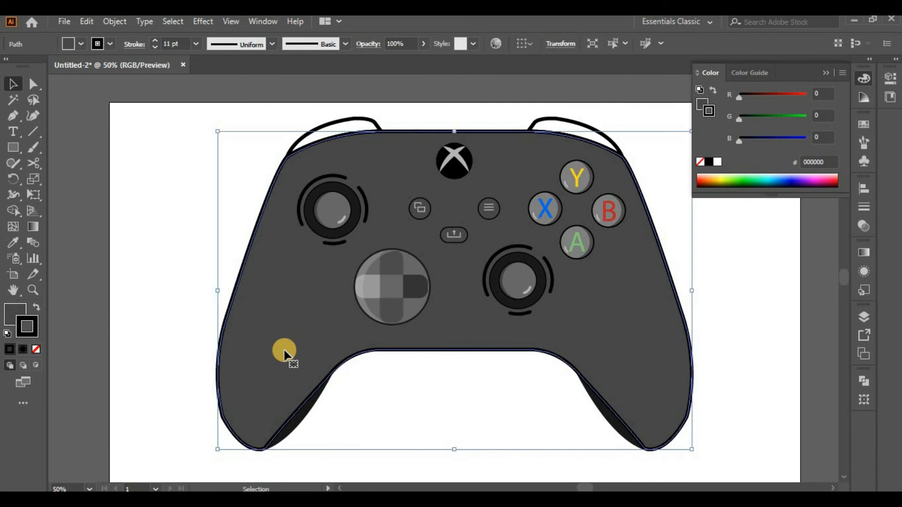
left_click(25, 315)
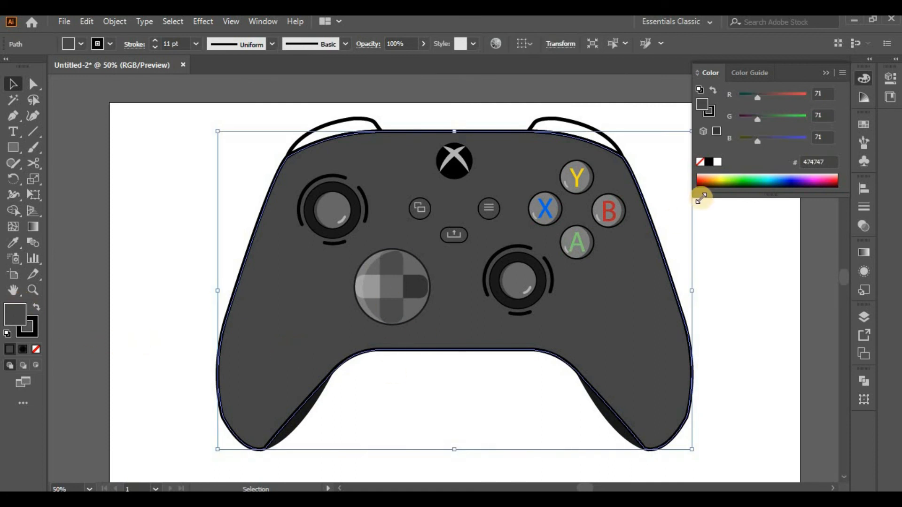
left_click(863, 125)
left_click(746, 208)
left_click(718, 208)
left_click(737, 209)
left_click(745, 209)
left_click(756, 209)
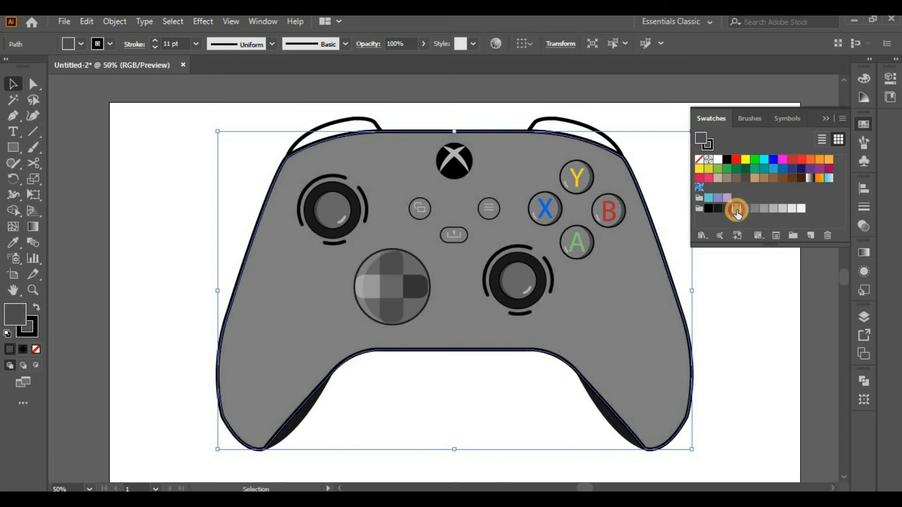
left_click(736, 209)
left_click(486, 396)
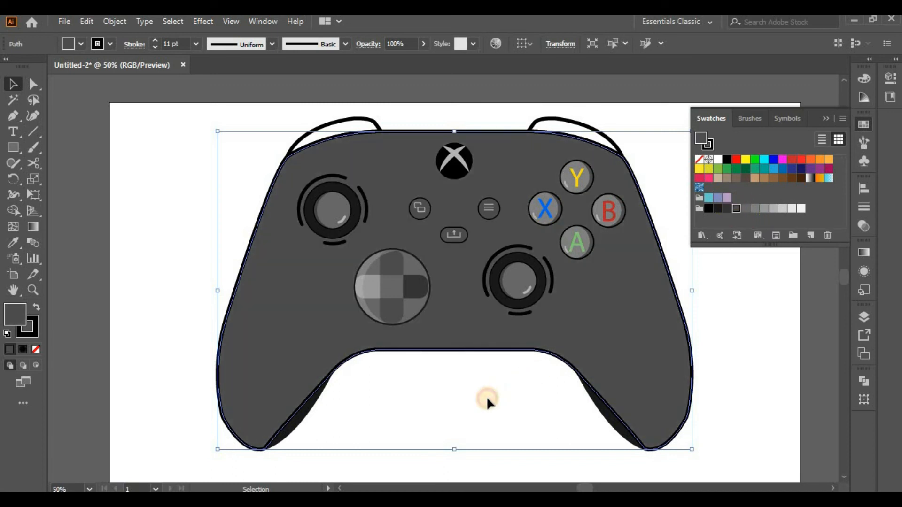
Step: Fill both shoulder bumpers above the controller body with very dark gray 1A1A1A
key("ctrl+minus")
left_click_drag(454, 330, 470, 401)
key("ctrl+plus")
key("ctrl+plus")
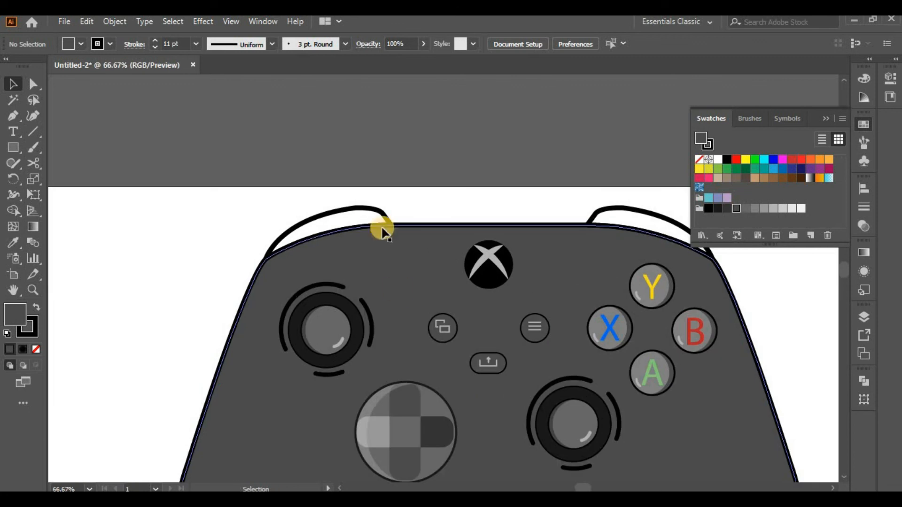
left_click(376, 210)
left_click(598, 216, "shift")
key("ctrl+minus")
left_click_drag(173, 323, 234, 136)
left_click(330, 326)
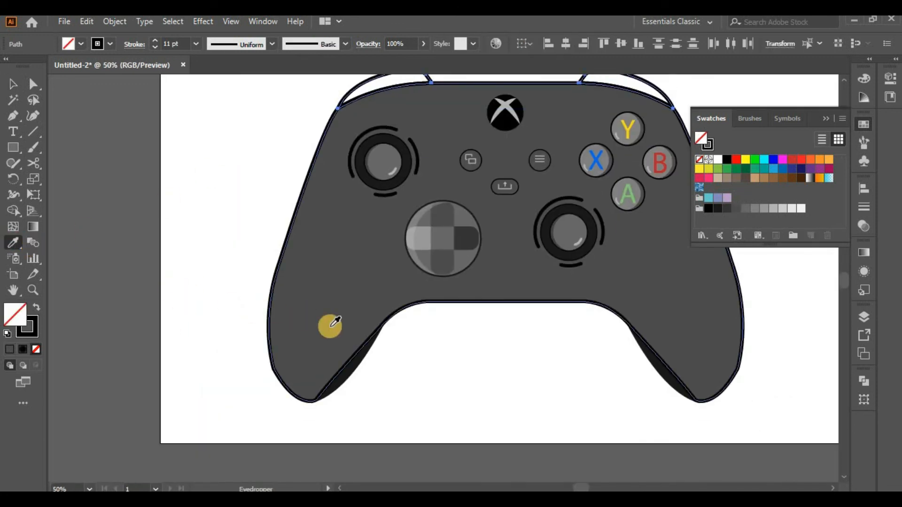
left_click(728, 210)
left_click(717, 209)
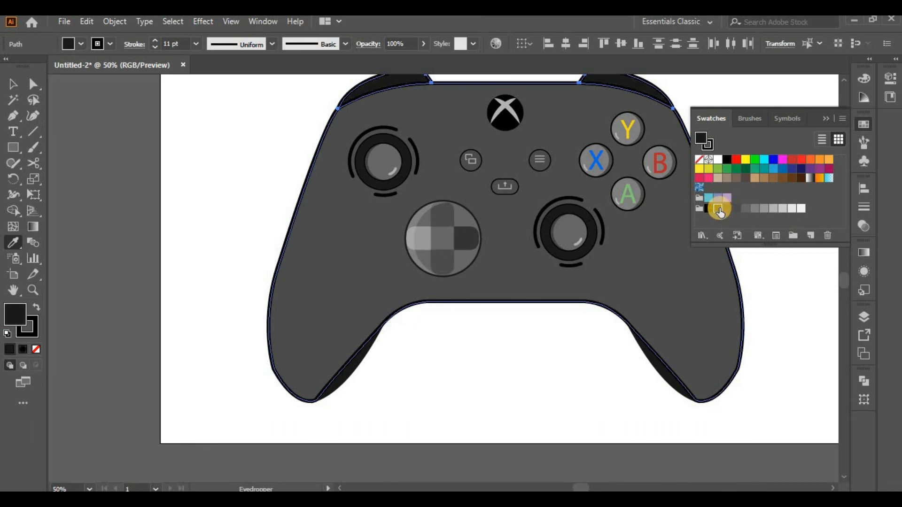
left_click(13, 84)
left_click(205, 194)
left_click_drag(206, 194, 112, 233)
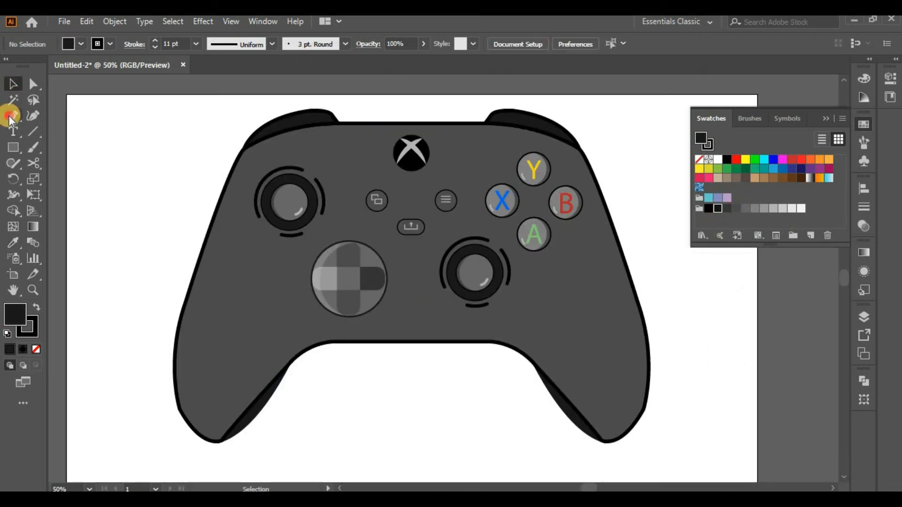
Step: Draw a closed Pen shape without a stroke over the controller's right side, with a curved inner edge running from above the body to below it
left_click(10, 116)
key("ctrl+minus")
left_click_drag(377, 182, 401, 133)
key("x")
key("slash")
key("x")
left_click(491, 97)
left_click_drag(398, 310, 224, 362)
left_click(398, 311)
left_click(544, 367)
left_click(649, 367)
left_click(627, 179)
left_click(625, 116)
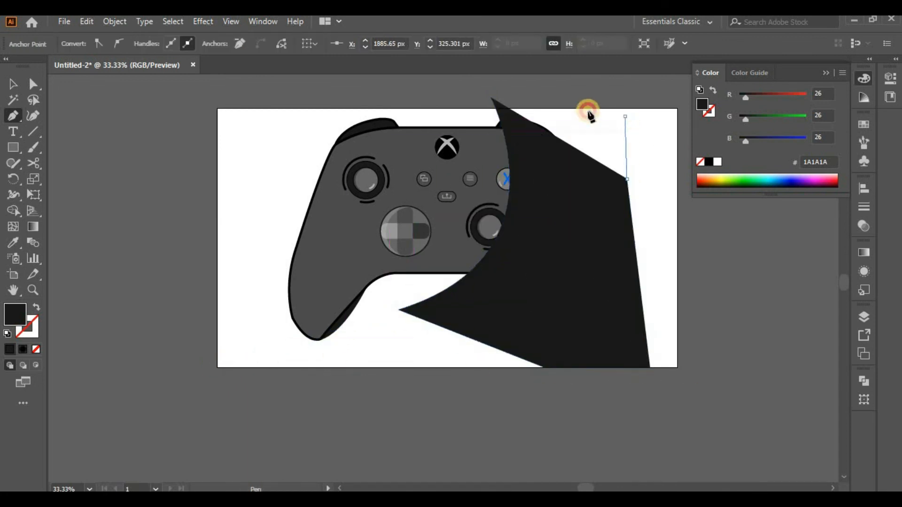
left_click(491, 98)
key("v")
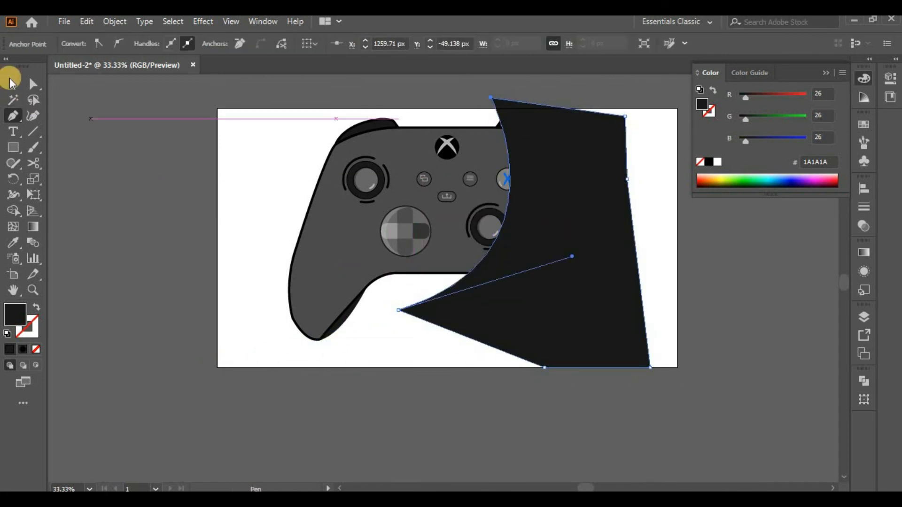
Step: Trim the right-side shape to the controller body's outline with Shape Builder, removing the parts outside the body
left_click(368, 334)
left_click(434, 270)
left_click(486, 312, "shift")
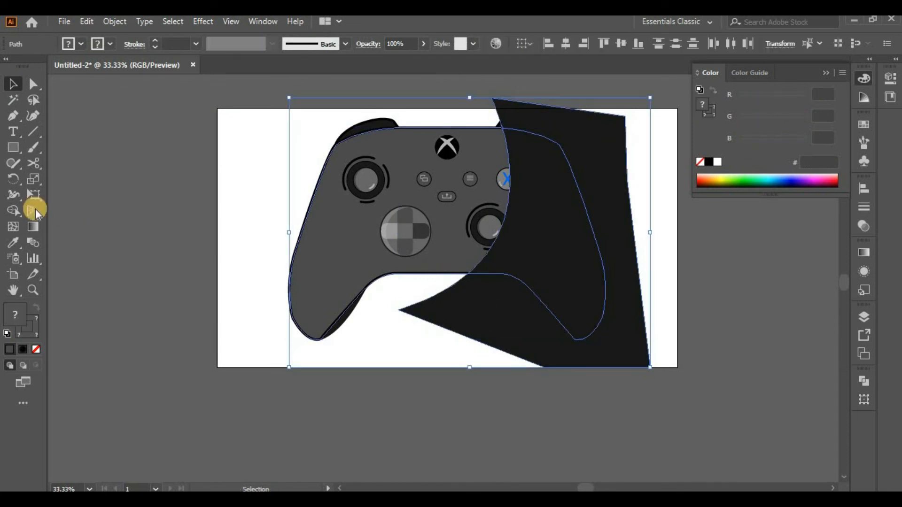
left_click(13, 210)
left_click(609, 227)
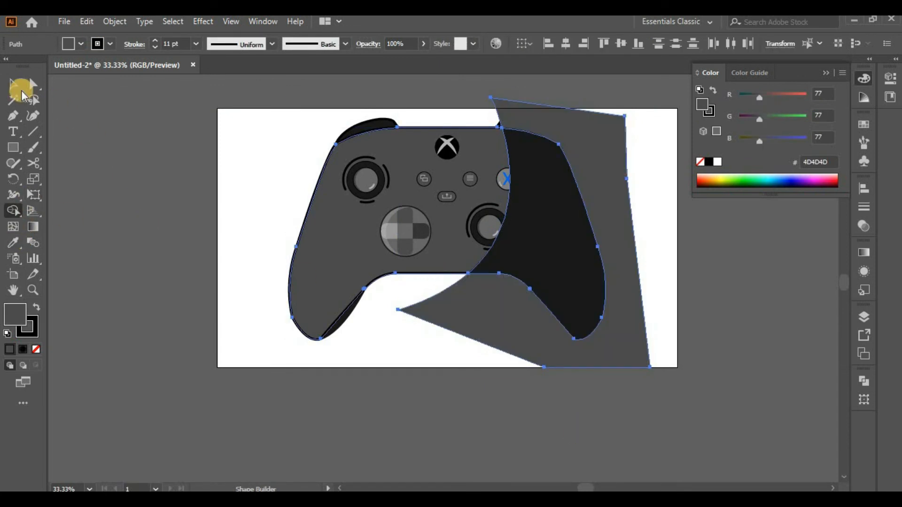
left_click(594, 147, "alt")
left_click(13, 84)
left_click(410, 320)
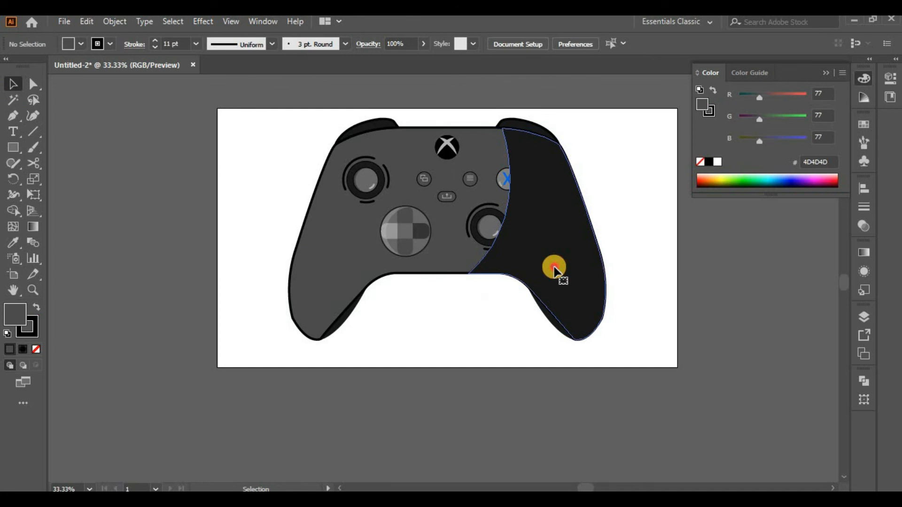
Step: Turn the trimmed right-side shape into a shadow with a black fill and 34% opacity
left_click(555, 270)
left_click(863, 126)
left_click(734, 209)
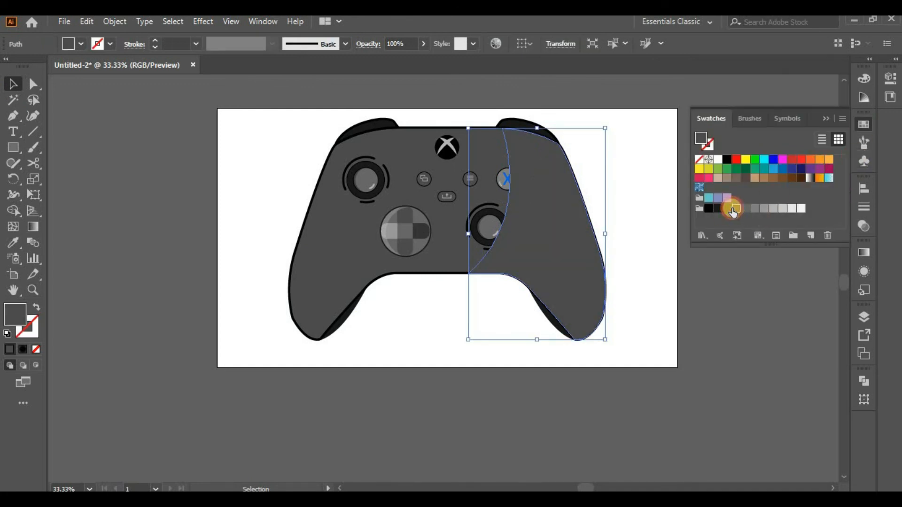
left_click(864, 226)
left_click(734, 206)
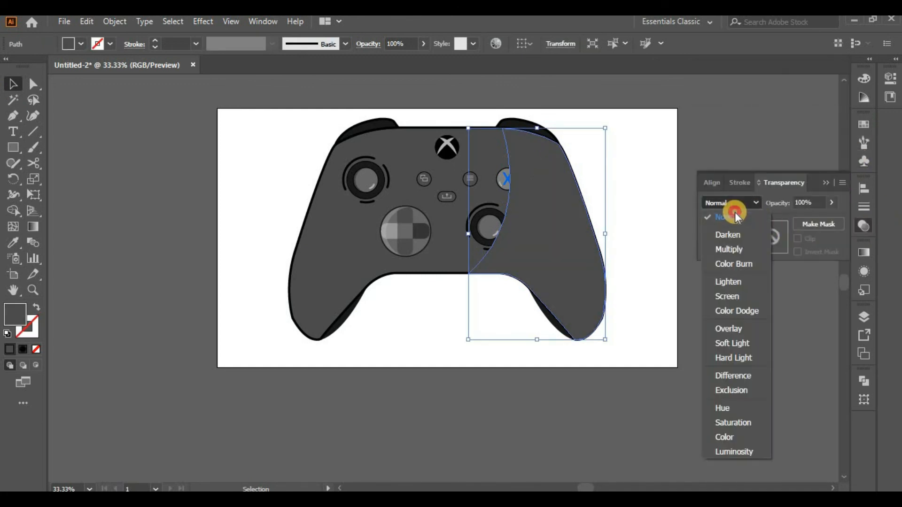
left_click(832, 203)
left_click_drag(830, 218, 796, 218)
left_click(863, 124)
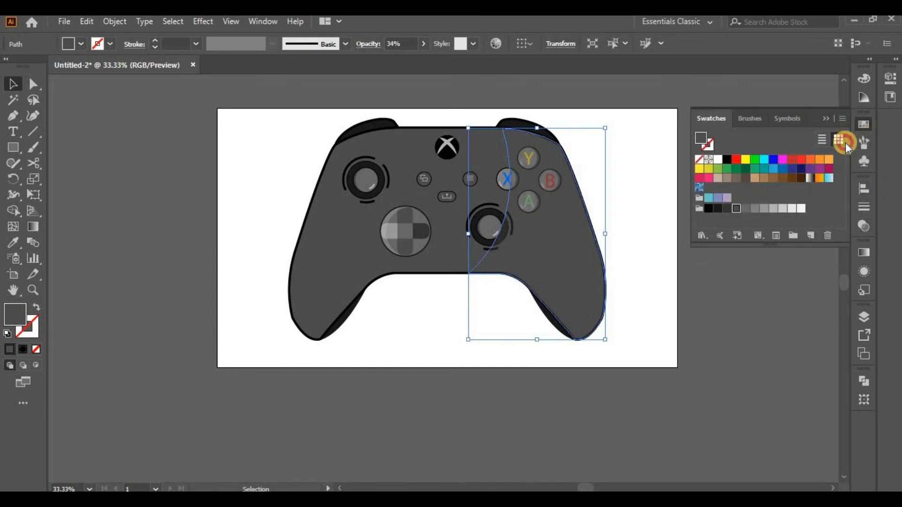
left_click(722, 210)
left_click(703, 306)
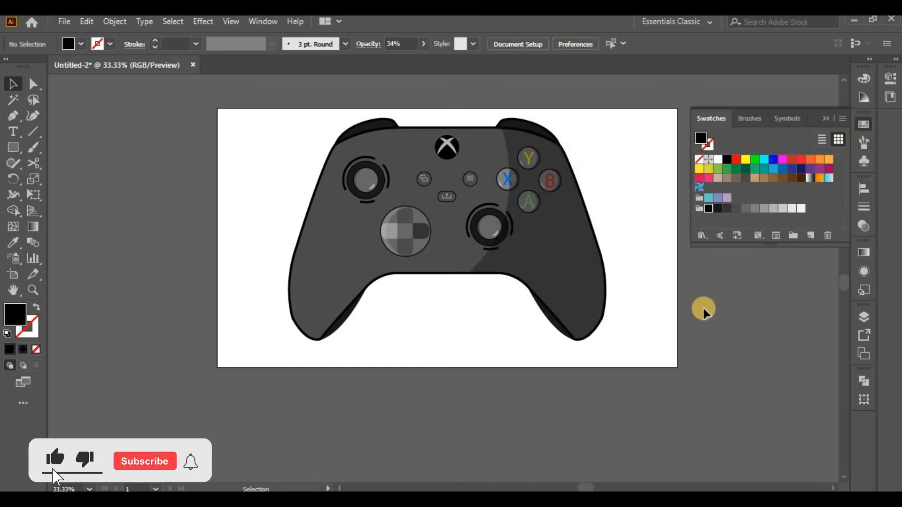
left_click(574, 287)
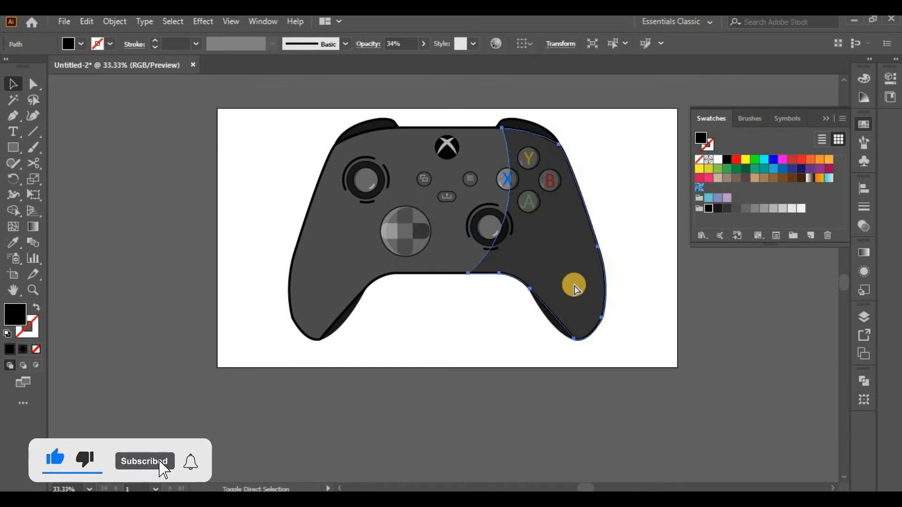
left_click(647, 361)
Step: Draw a closed Pen shape over the controller's left edge, with its inner curve following the body side down past the left grip
key("ctrl+minus")
key("ctrl+minus")
key("ctrl+equal")
key("ctrl+equal")
key("ctrl+equal")
left_click_drag(345, 366, 445, 410)
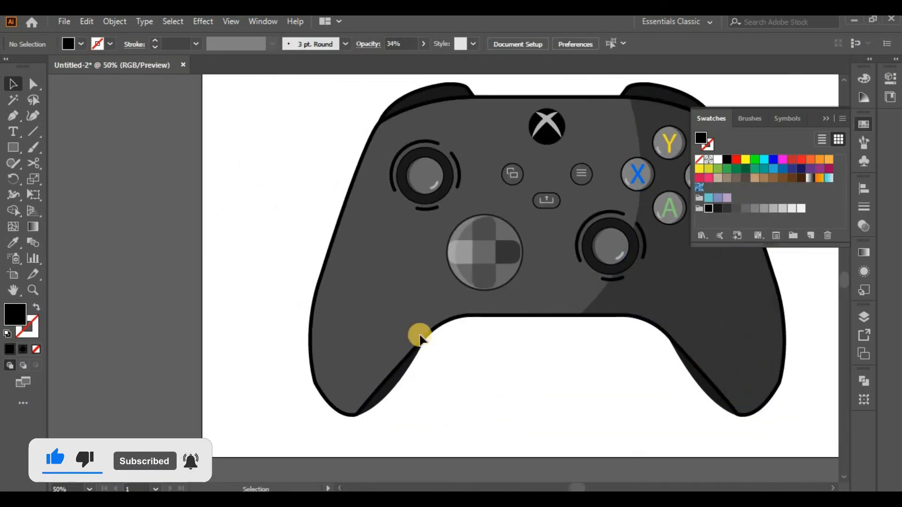
left_click(13, 115)
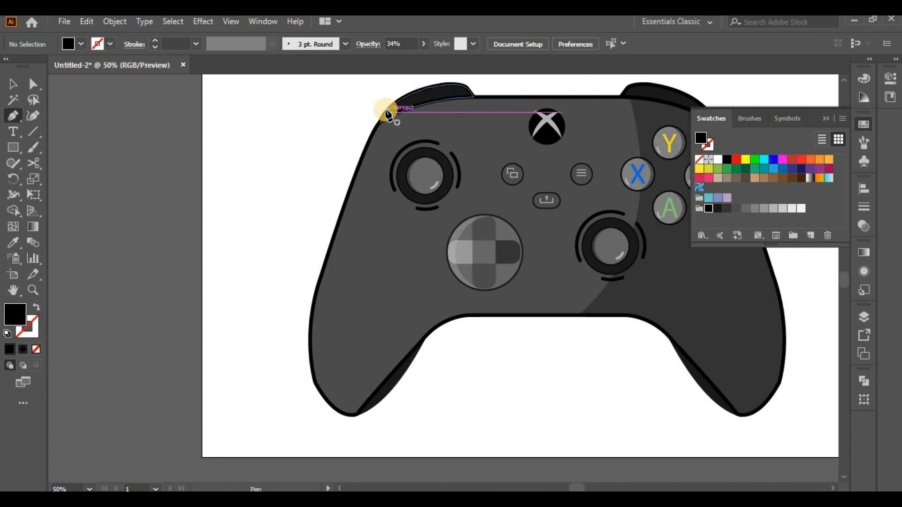
left_click(405, 80)
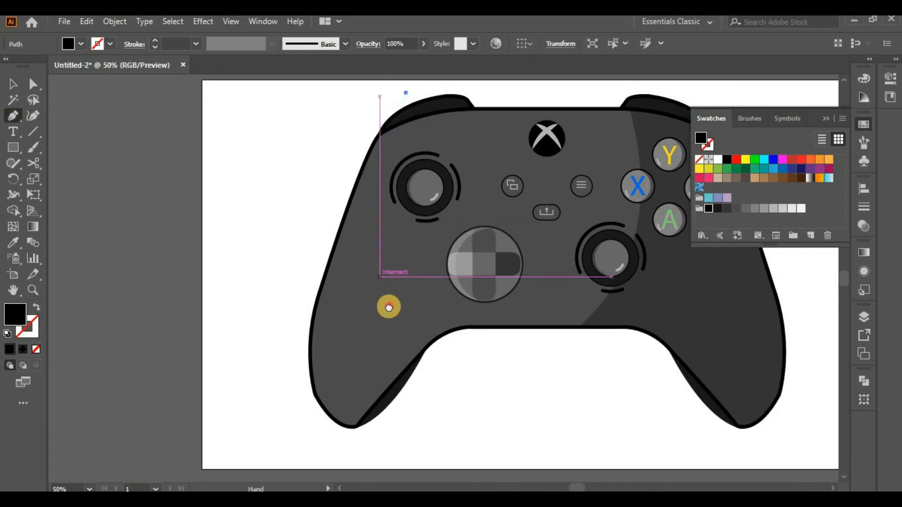
left_click_drag(393, 317, 362, 202)
key("ctrl+minus")
left_click_drag(445, 350, 379, 166)
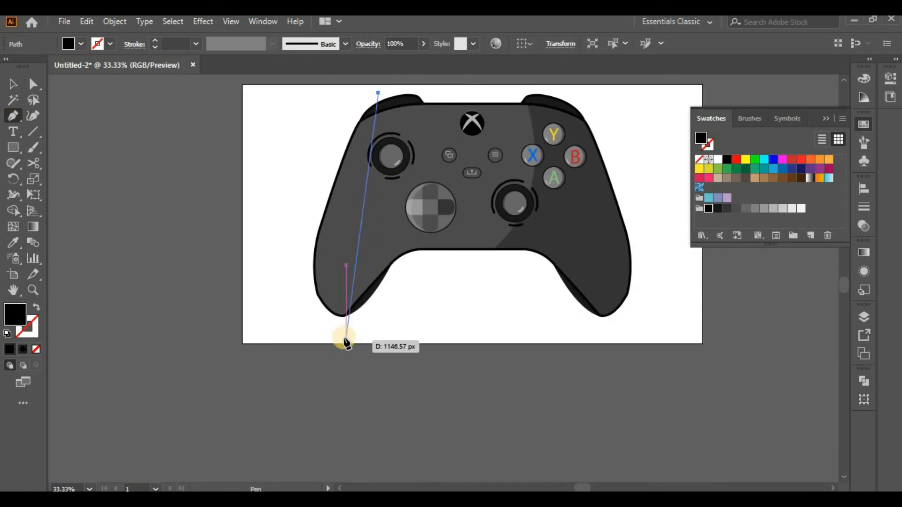
left_click_drag(323, 281, 336, 336)
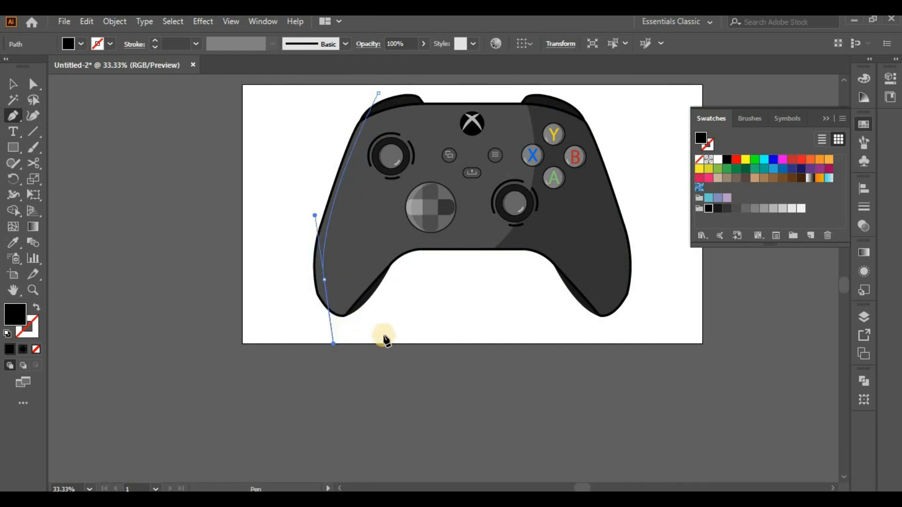
left_click(404, 322)
left_click(281, 358)
left_click(223, 243)
left_click(313, 121)
left_click(378, 93)
Step: Trim the left-side shape to the controller body's outline with Shape Builder, leaving a narrow strip along the left edge
left_click(13, 84)
left_click(439, 254, "shift")
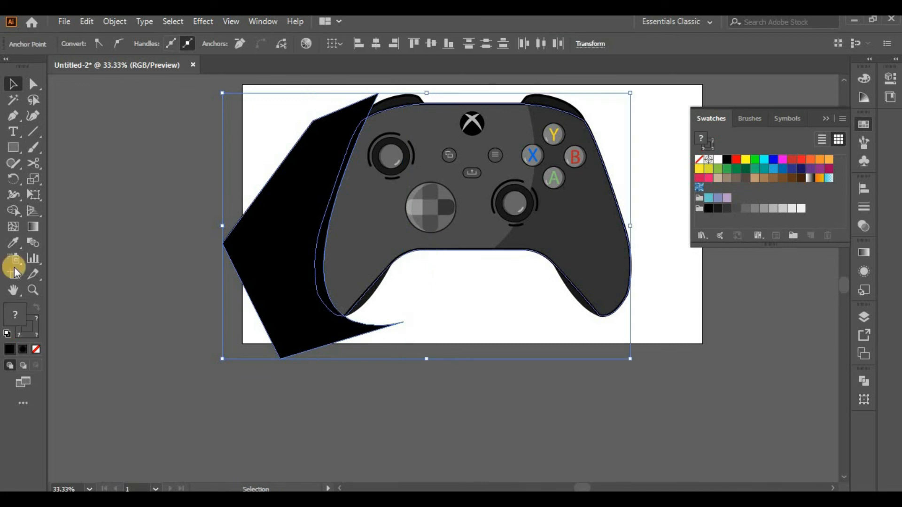
left_click(13, 211)
left_click(282, 316, "alt")
left_click(12, 84)
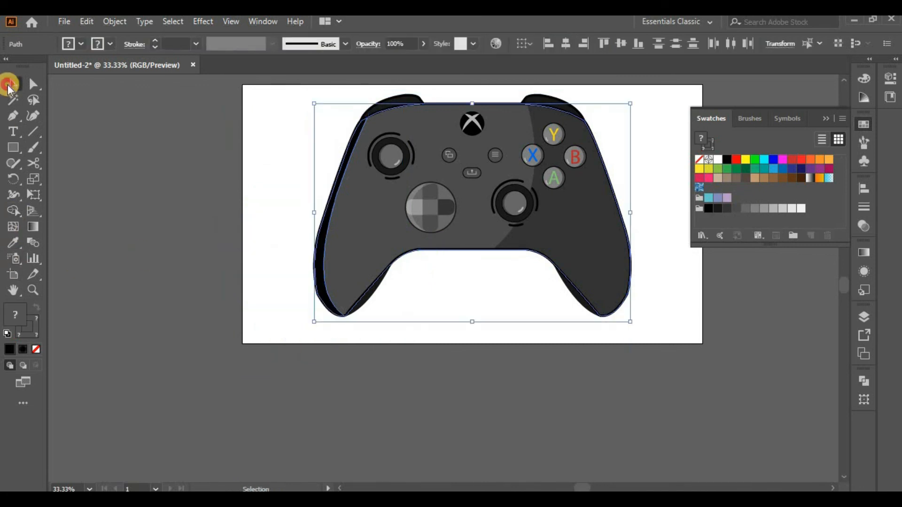
left_click(199, 187)
Step: Match the left edge strip to the right shadow's 34% opacity and fill it with medium gray as a highlight
key("ctrl+plus")
left_click(274, 235)
left_click_drag(329, 209, 323, 346)
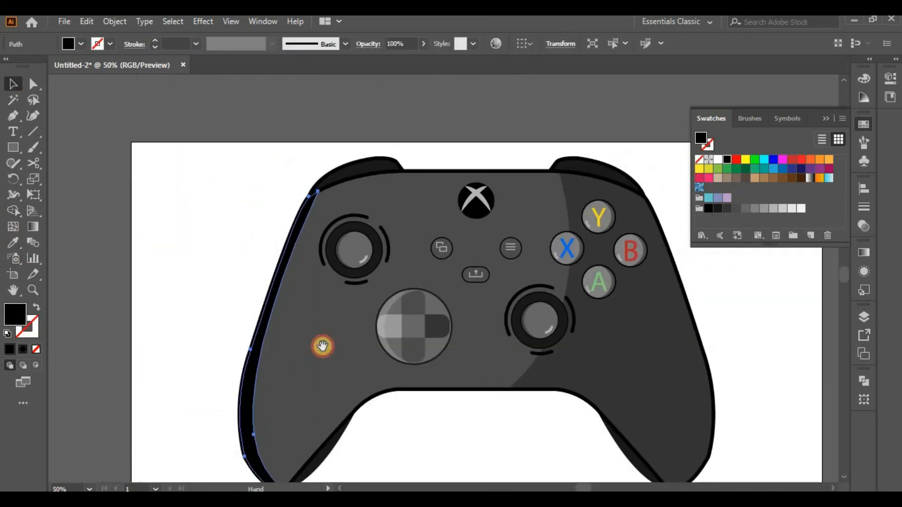
key("i")
left_click(656, 351)
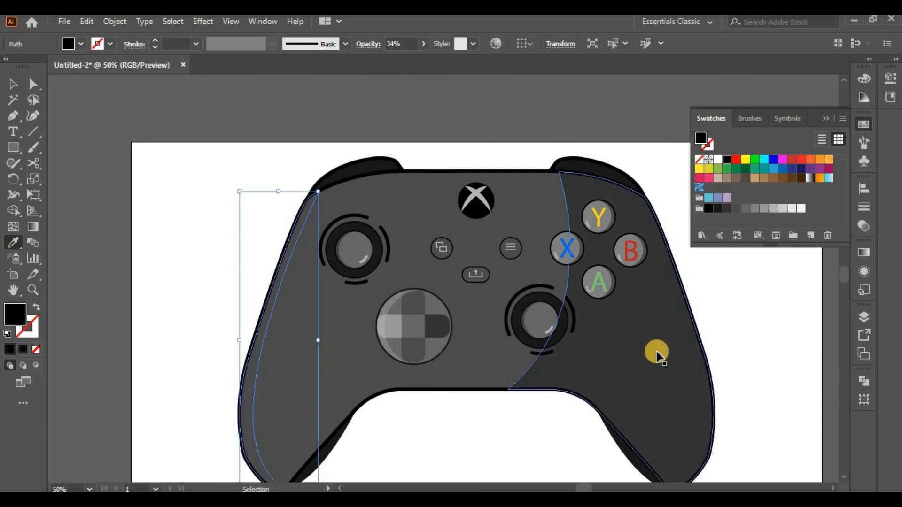
left_click(783, 211)
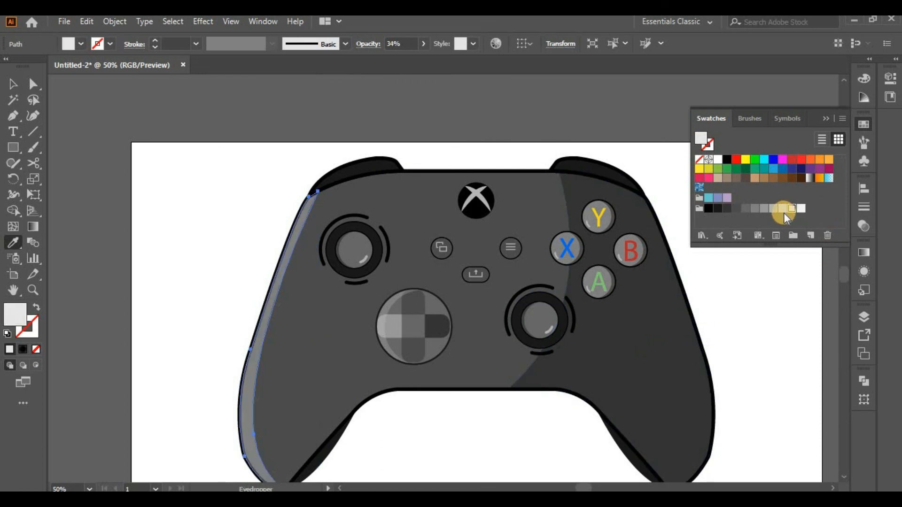
left_click(765, 212)
left_click(744, 208)
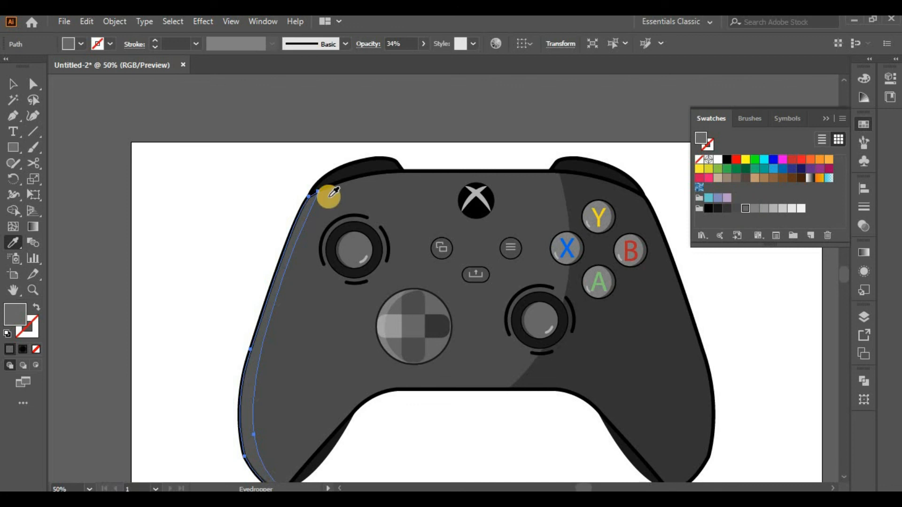
left_click(761, 210)
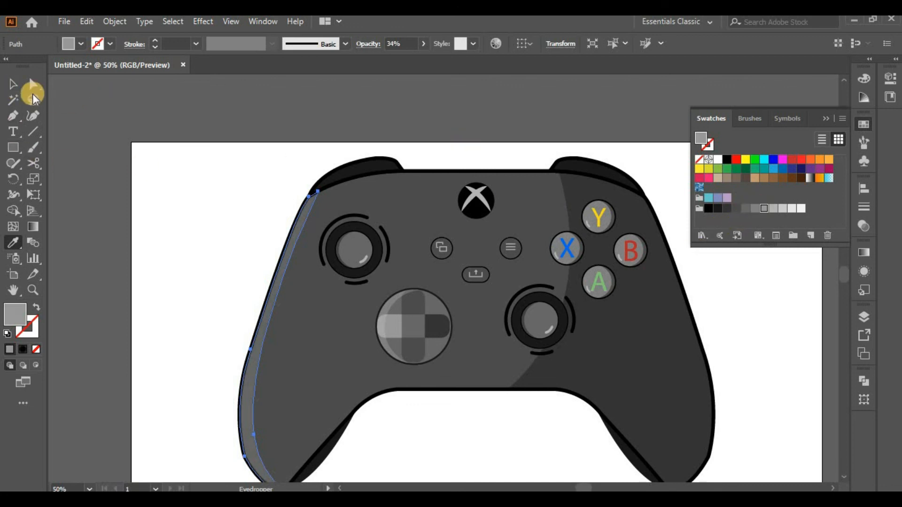
left_click(14, 84)
left_click(139, 176)
Step: Draw a thin vertical ellipse with the left edge highlight's appearance and place it on the left grip
key("ctrl+minus")
key("ctrl+minus")
key("ctrl+equal")
key("ctrl+equal")
left_click_drag(342, 327, 353, 246)
key("ctrl+equal")
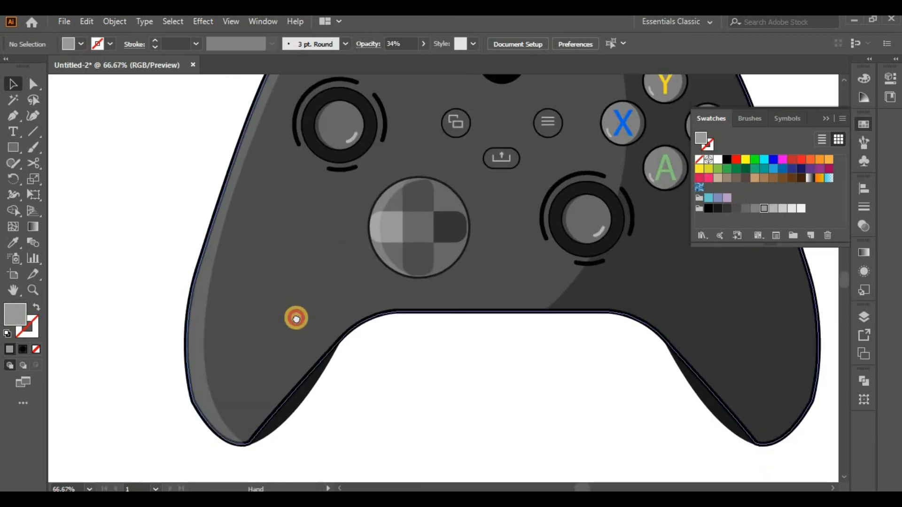
left_click_drag(13, 145, 36, 179)
left_click_drag(136, 167, 127, 257)
left_click(22, 246)
left_click(193, 318)
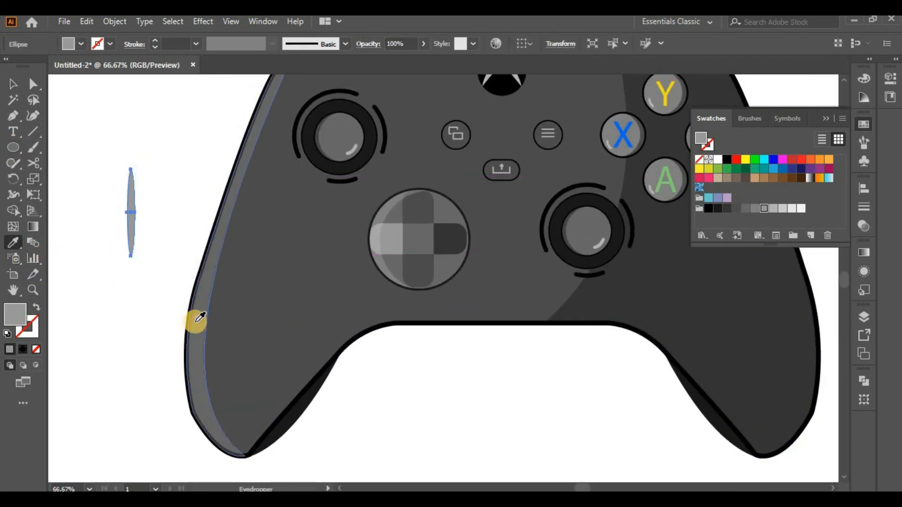
left_click(12, 83)
left_click_drag(131, 212, 244, 368)
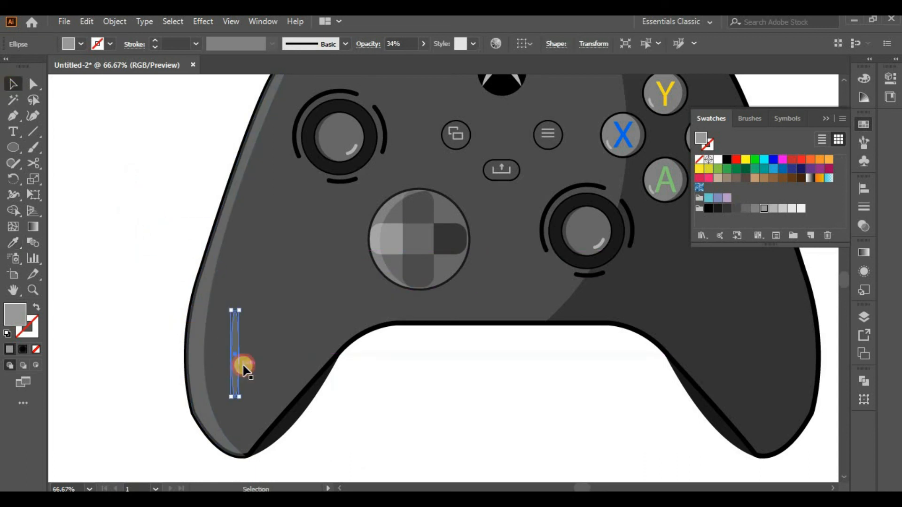
Step: Copy the left grip's thin ellipse onto the right grip and set the copy's blending mode to Multiply
left_click_drag(234, 333, 765, 360)
left_click(864, 225)
left_click(731, 202)
left_click(726, 243)
left_click_drag(620, 397, 652, 424)
left_click(535, 361)
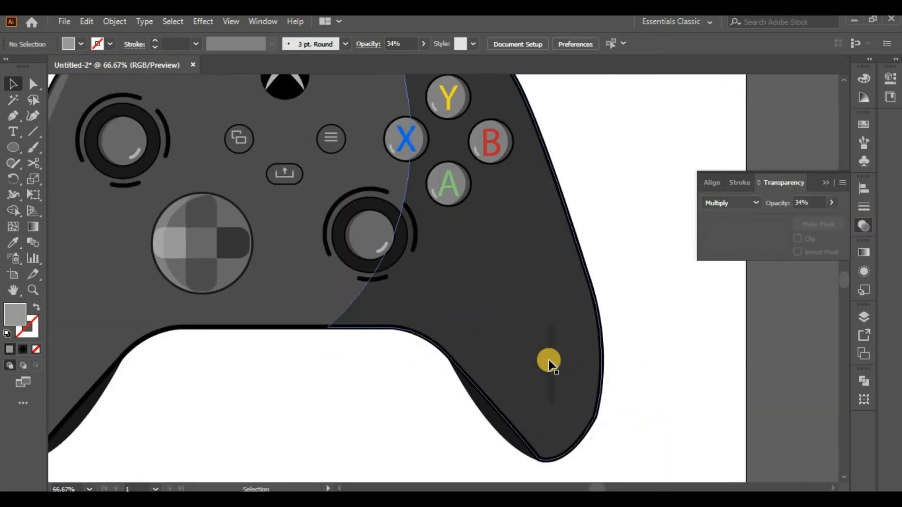
Step: Stretch the right grip's thin ellipse taller, centre it along the grip and set its opacity to 66%
left_click(550, 363)
left_click_drag(556, 322, 560, 283)
left_click_drag(552, 346, 551, 327)
left_click(665, 356)
left_click(542, 353)
left_click(831, 204)
left_click(729, 435)
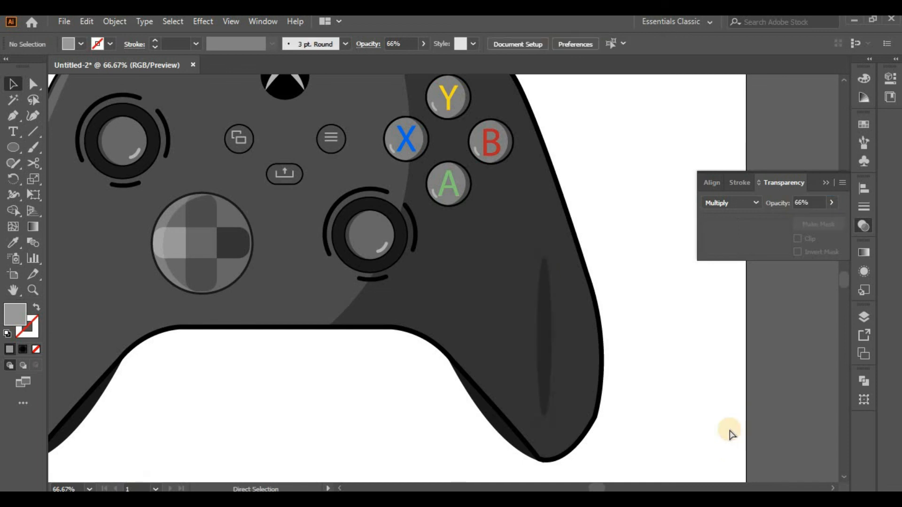
Step: Draw a wide, flat gray ellipse between the two grip tips as a ground shadow and send it behind the controller
key("ctrl+minus")
mouse_move(239, 338)
left_mouse_down()
mouse_move(618, 349)
mouse_move(627, 358)
left_mouse_up()
left_click(12, 86)
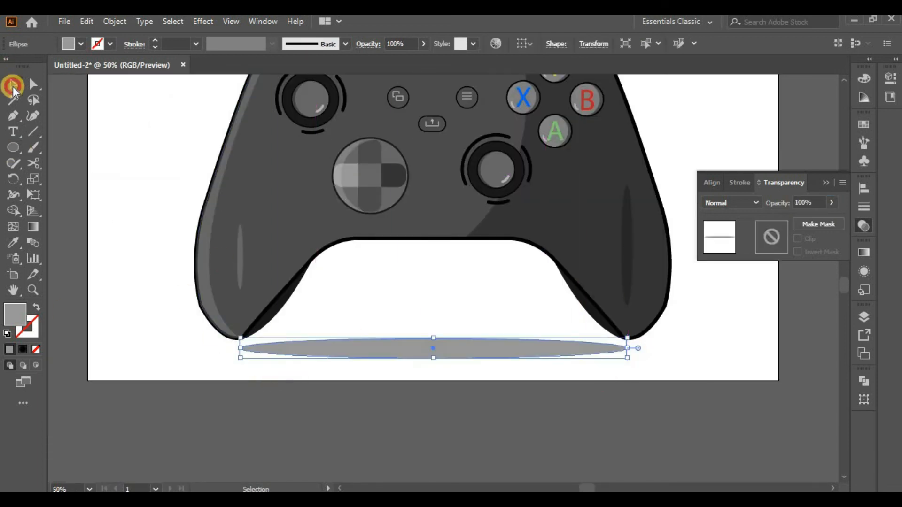
left_click_drag(413, 349, 411, 337)
right_click(412, 337)
mouse_move(493, 267)
left_click(581, 316)
left_click(516, 360)
Step: Set the ground shadow ellipse's opacity to 80%
left_click(471, 340)
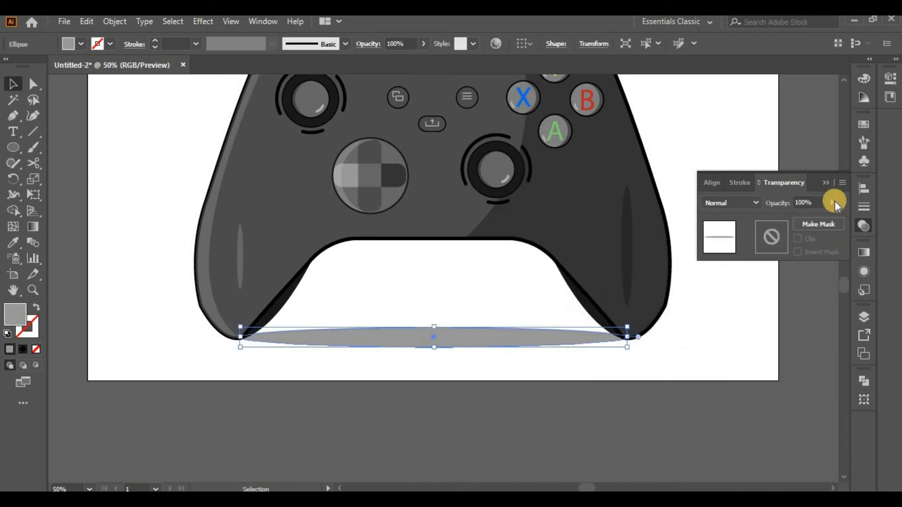
left_click_drag(821, 218, 817, 218)
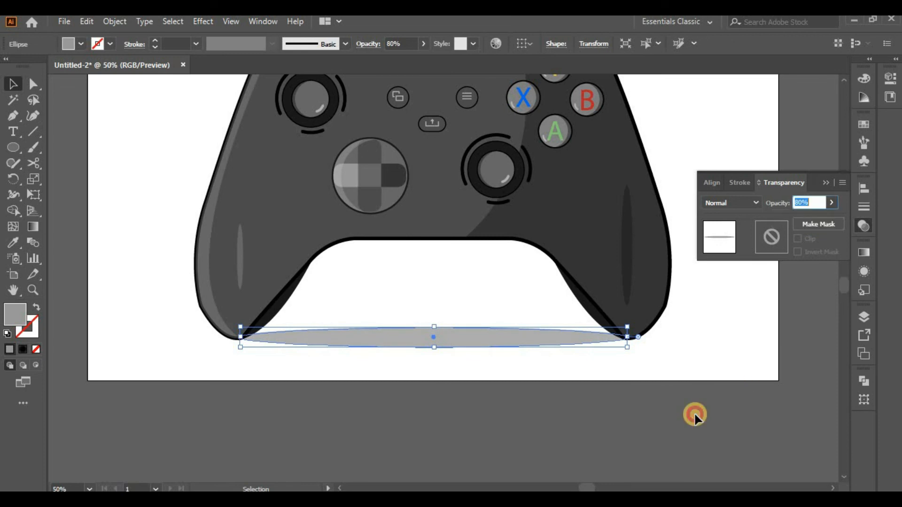
left_click(694, 413)
Step: Draw a background rectangle covering the whole artboard and send it behind all the artwork
key("ctrl+minus")
key("ctrl+minus")
key("ctrl+minus")
key("ctrl+plus")
left_click(12, 147)
left_click_drag(266, 136, 610, 328)
key("ctrl+shift+bracketleft")
Step: Try dark and light swatches on the background rectangle and fill it with light gray
left_click(863, 124)
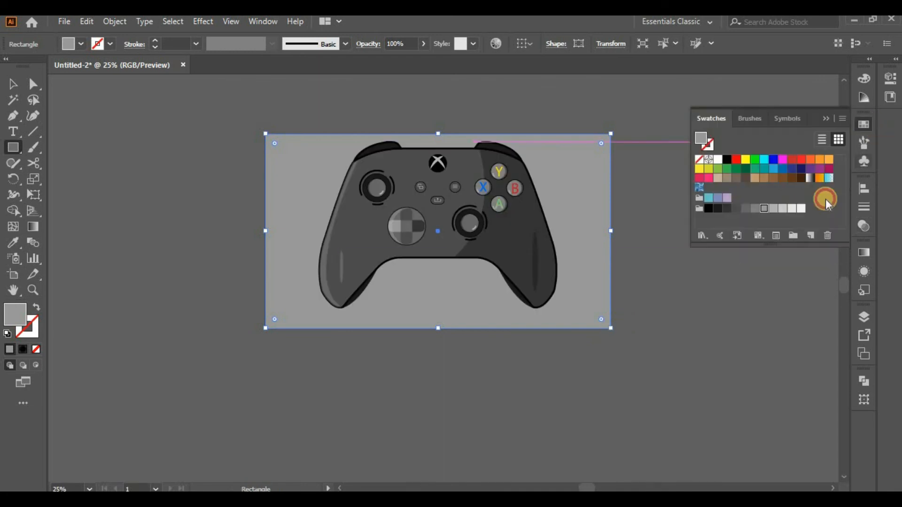
left_click(716, 209)
left_click(709, 208)
left_click(781, 209)
left_click(792, 209)
left_click(784, 210)
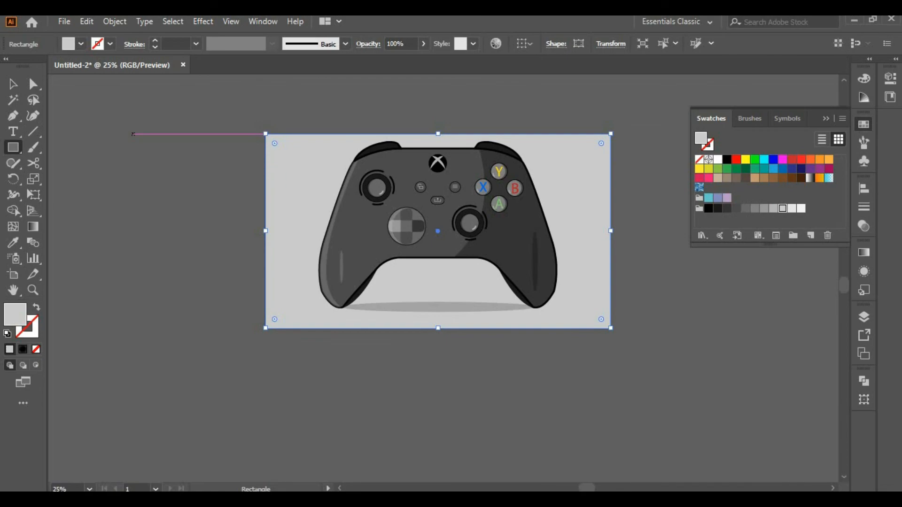